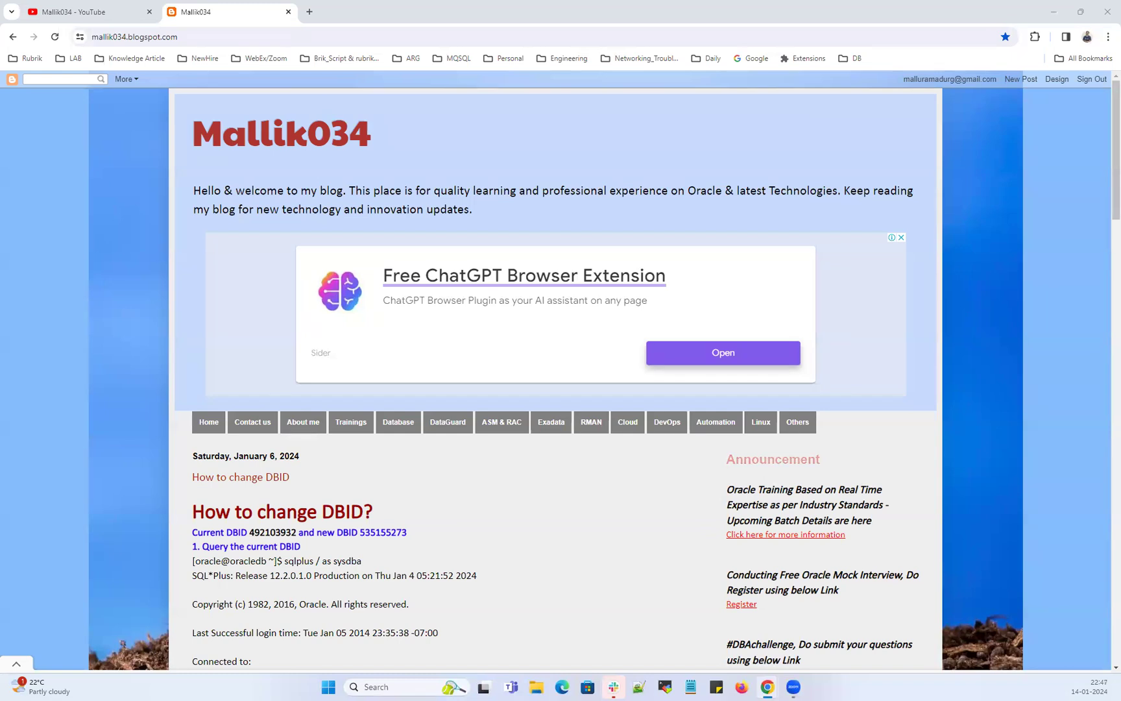
Show the Mallik034 YouTube channel, highlight its name, then return to the blog home page
{"action": "left_click", "coordinate": [114, 11]}
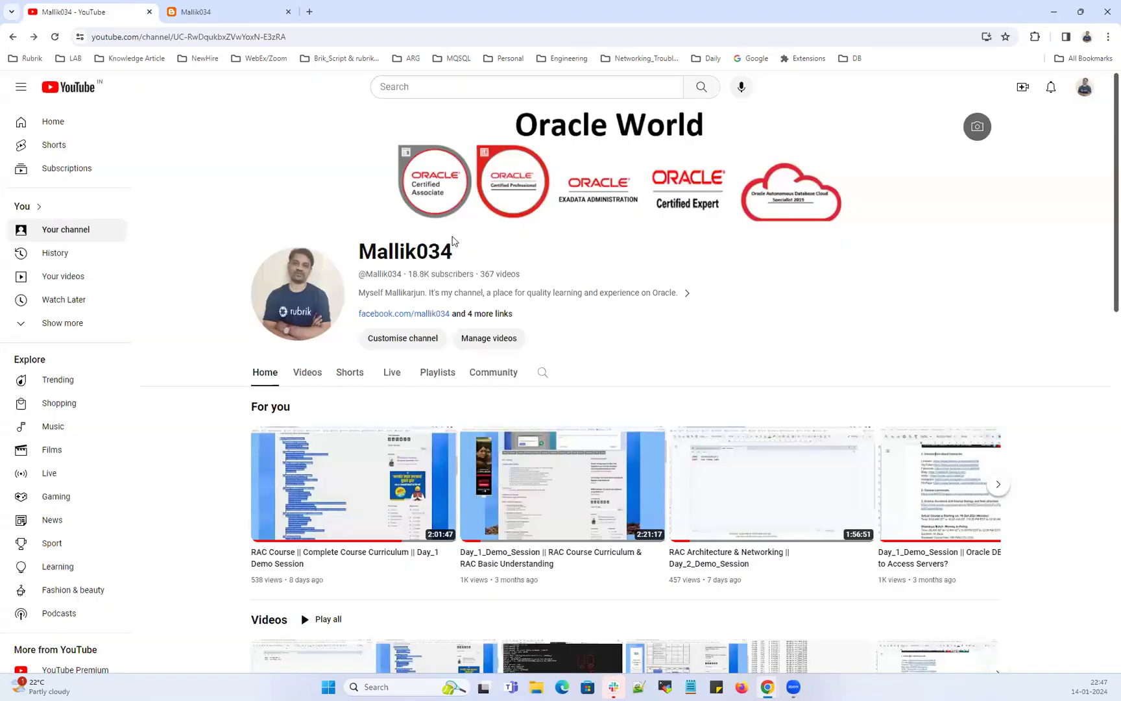
{"action": "left_click_drag", "start_coordinate": [358, 252], "coordinate": [457, 251]}
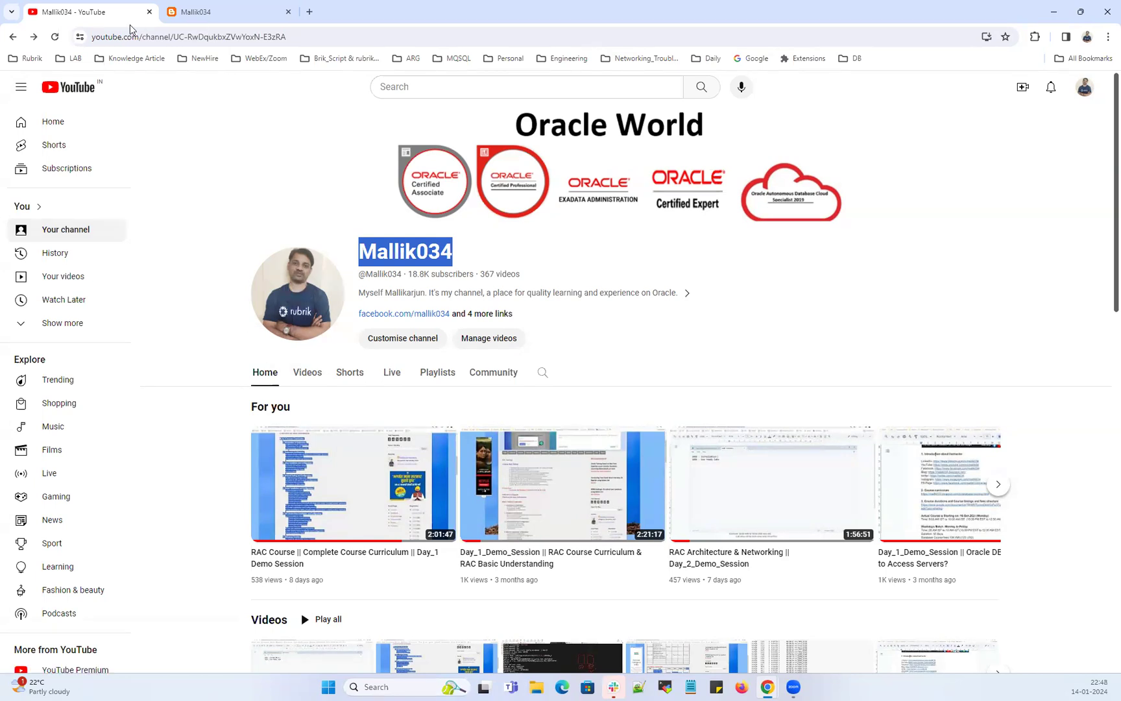
{"action": "left_click", "coordinate": [187, 15]}
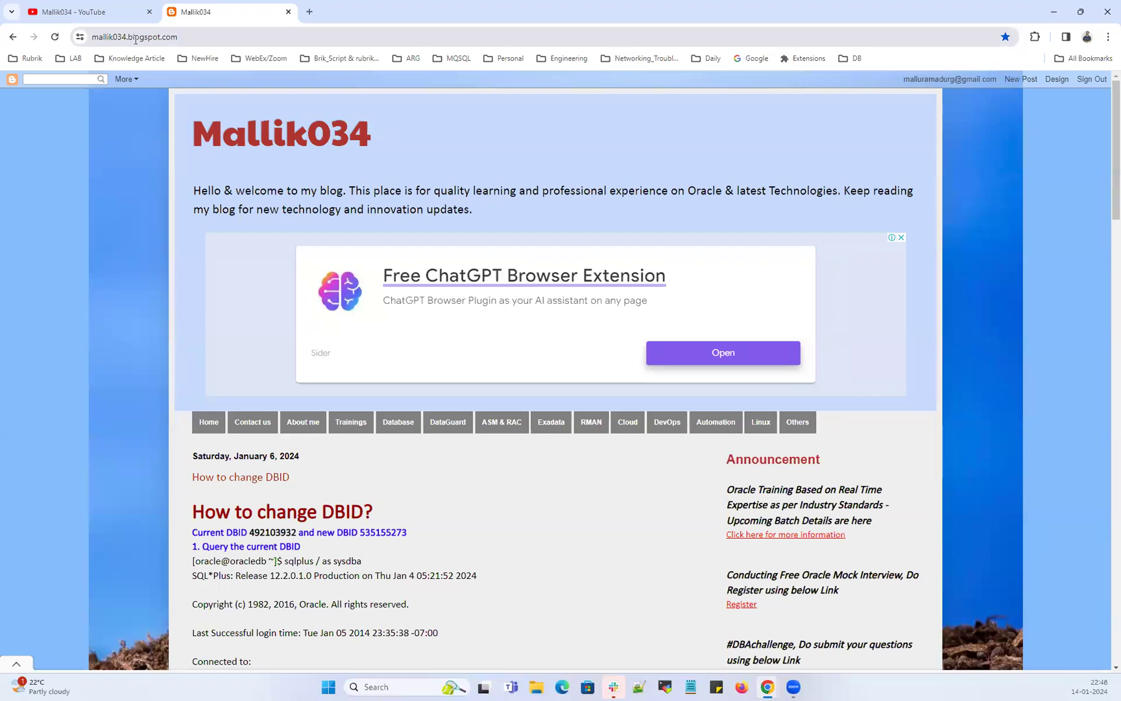
Highlight the blog address and Announcement text, then bring up the 'Click here for more information' link menu
{"action": "left_click", "coordinate": [134, 38]}
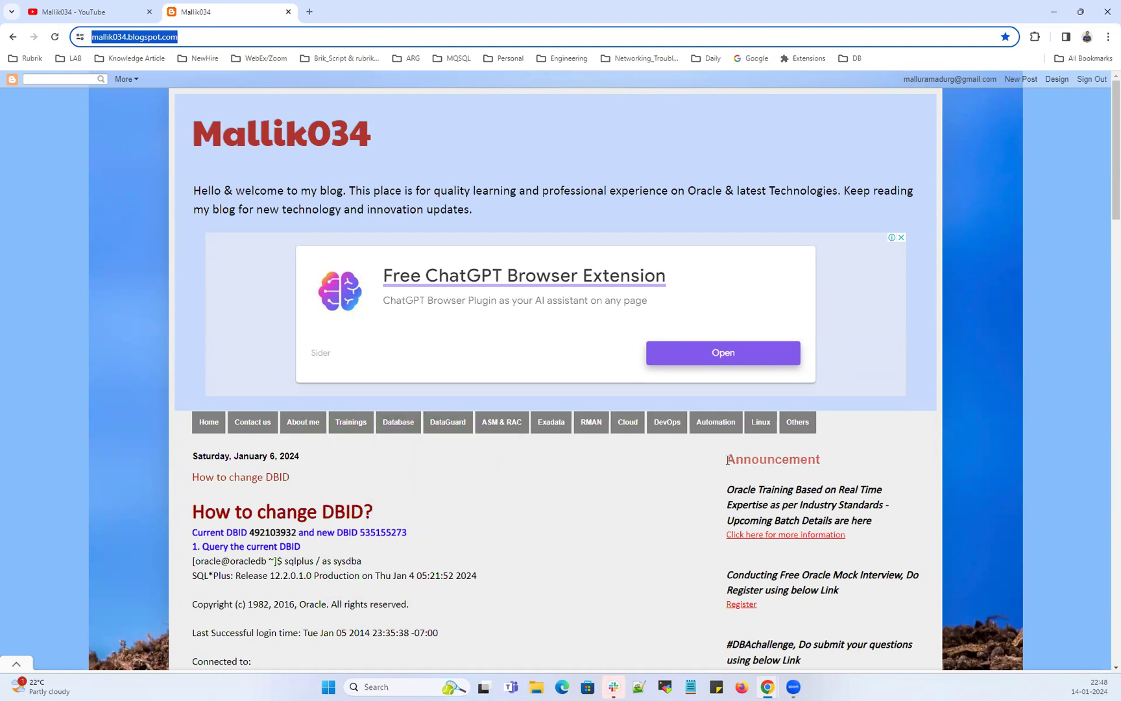
{"action": "left_click_drag", "start_coordinate": [727, 459], "coordinate": [796, 462]}
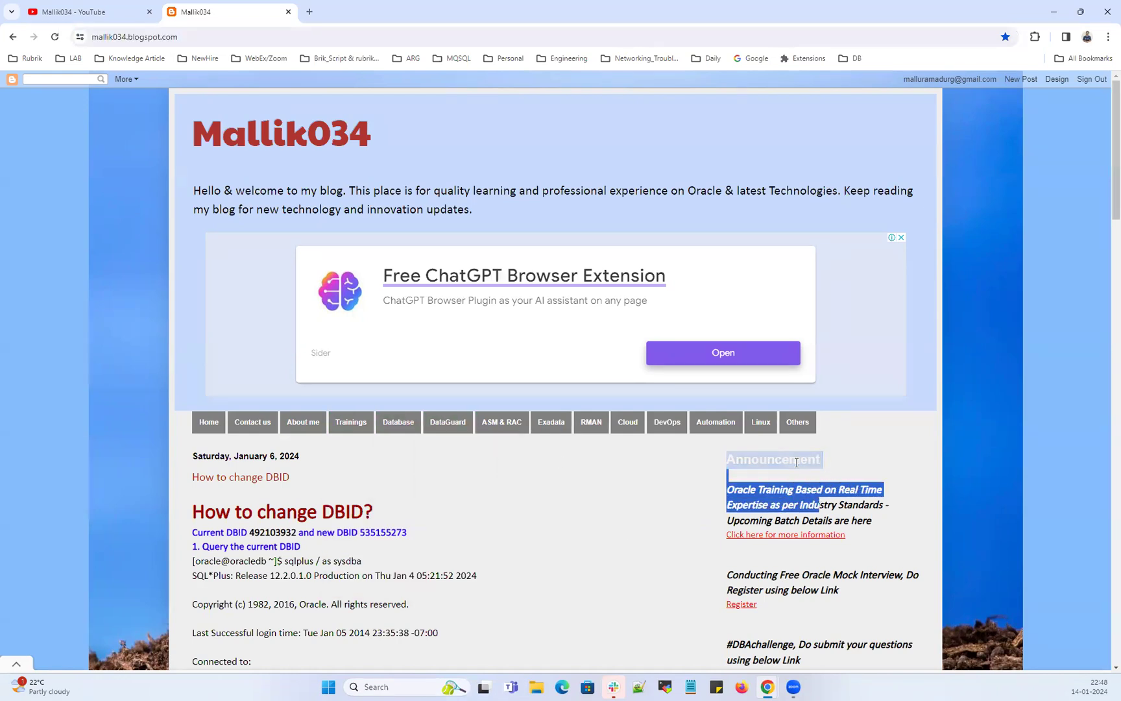
{"action": "mouse_move", "coordinate": [732, 489]}
{"action": "left_mouse_down"}
{"action": "mouse_move", "coordinate": [789, 491]}
{"action": "mouse_move", "coordinate": [763, 505]}
{"action": "left_mouse_up"}
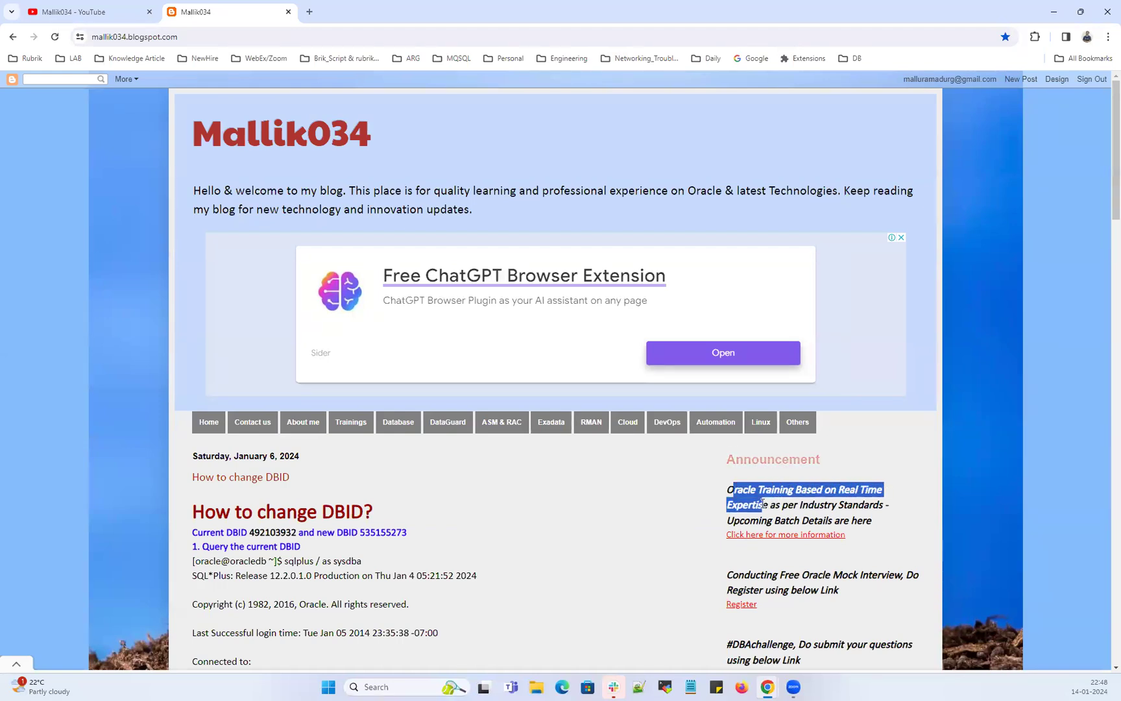
{"action": "left_click_drag", "start_coordinate": [850, 507], "coordinate": [819, 507]}
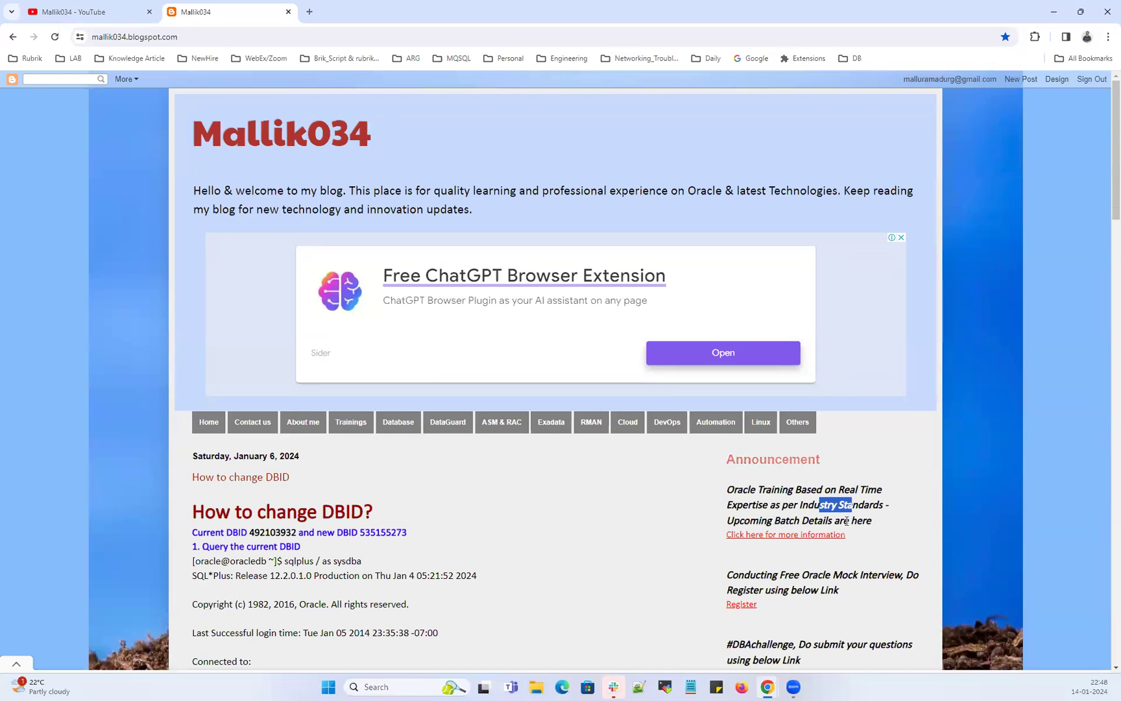
{"action": "mouse_move", "coordinate": [857, 521]}
{"action": "left_mouse_down"}
{"action": "mouse_move", "coordinate": [761, 519]}
{"action": "mouse_move", "coordinate": [728, 499]}
{"action": "left_mouse_up"}
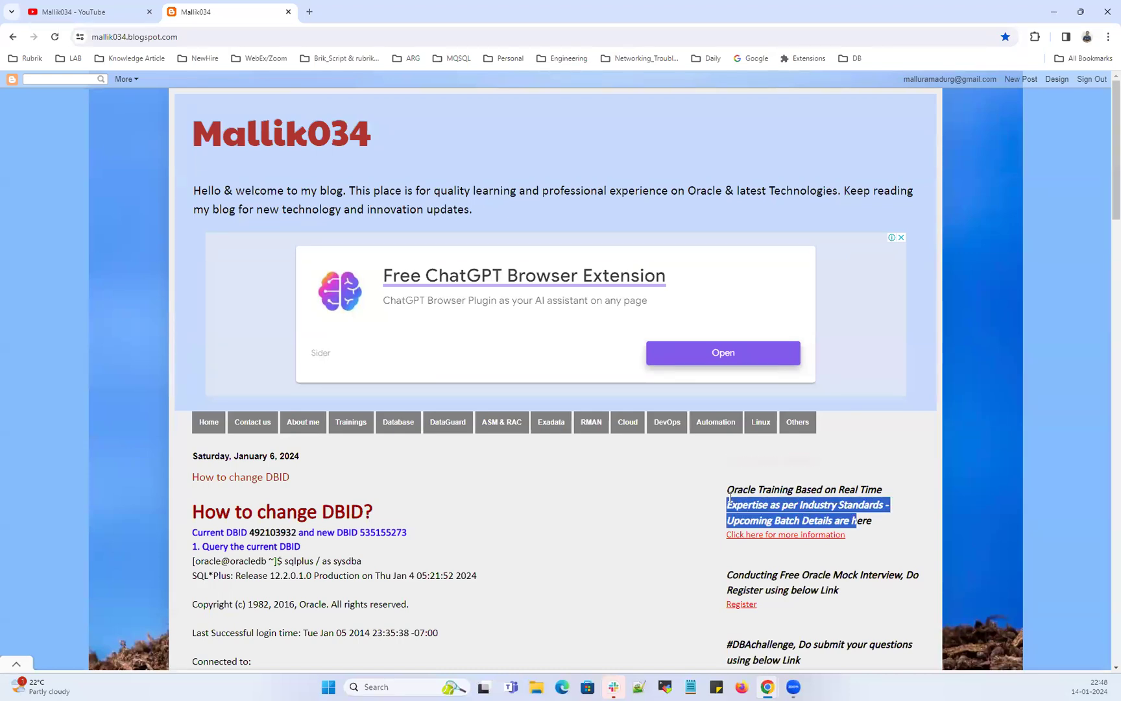
{"action": "right_click", "coordinate": [767, 541]}
Open the Upcoming Batch Schedule page in a new tab and highlight the 06-Jan and 18-Jan-2024 batches
{"action": "left_click", "coordinate": [793, 403]}
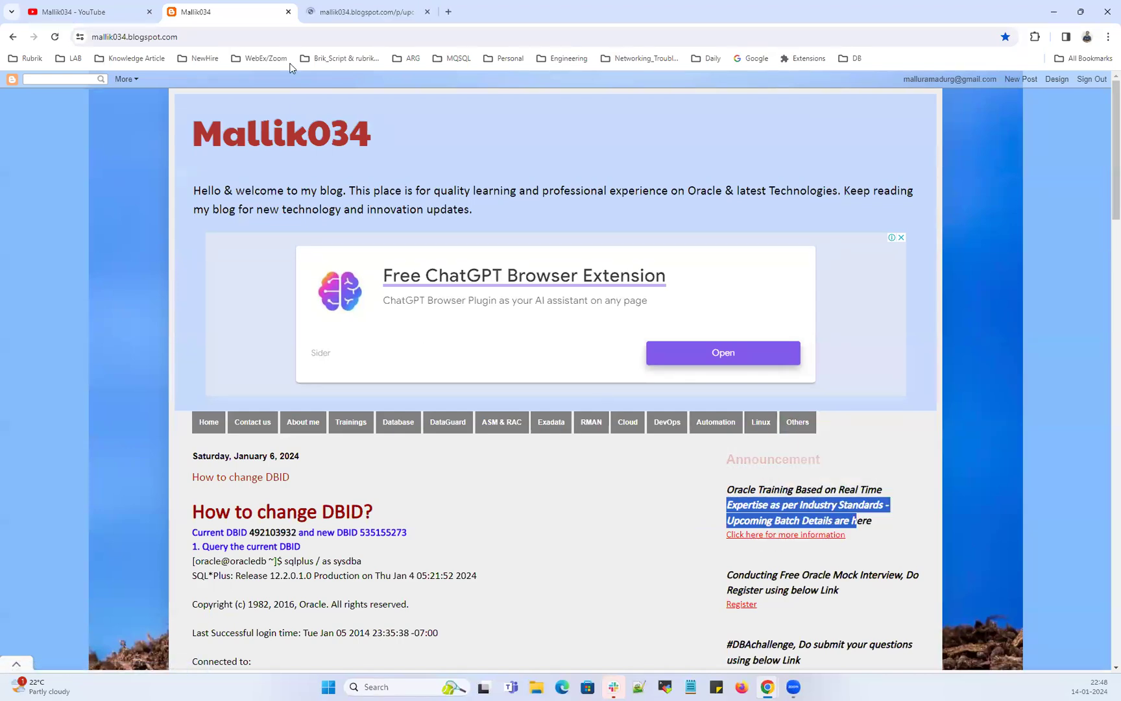
{"action": "left_click", "coordinate": [337, 5]}
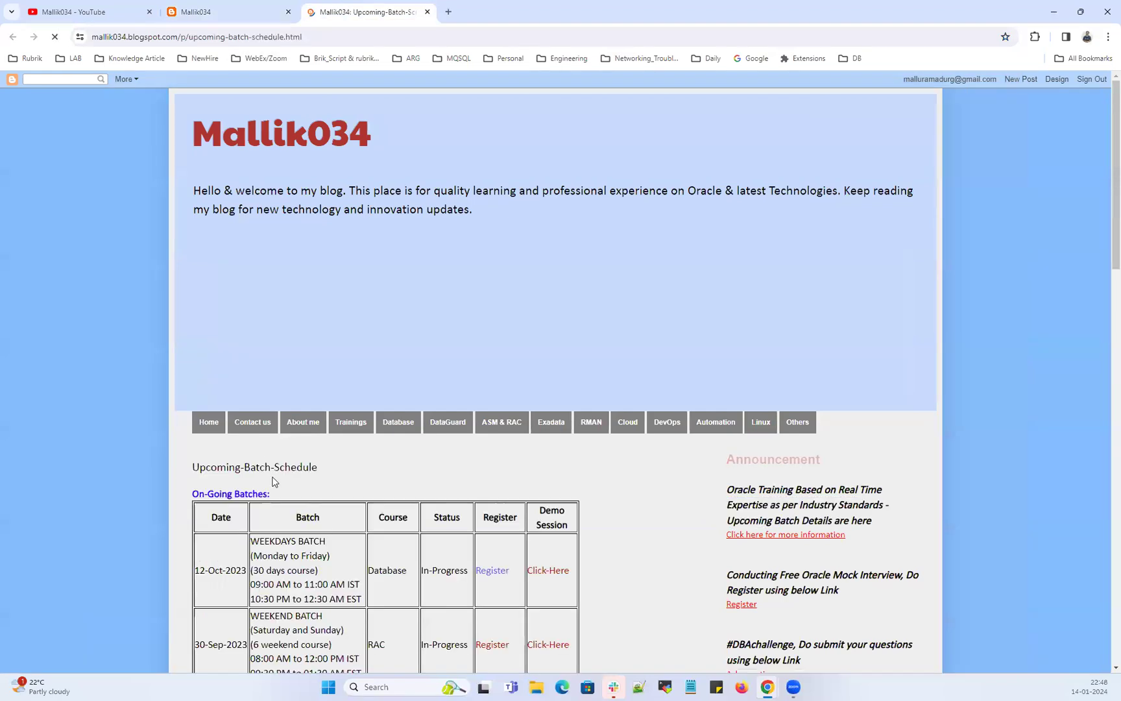
{"action": "scroll", "coordinate": [275, 476], "scroll_direction": "down", "scroll_amount": 3}
{"action": "left_click_drag", "start_coordinate": [396, 375], "coordinate": [257, 383]}
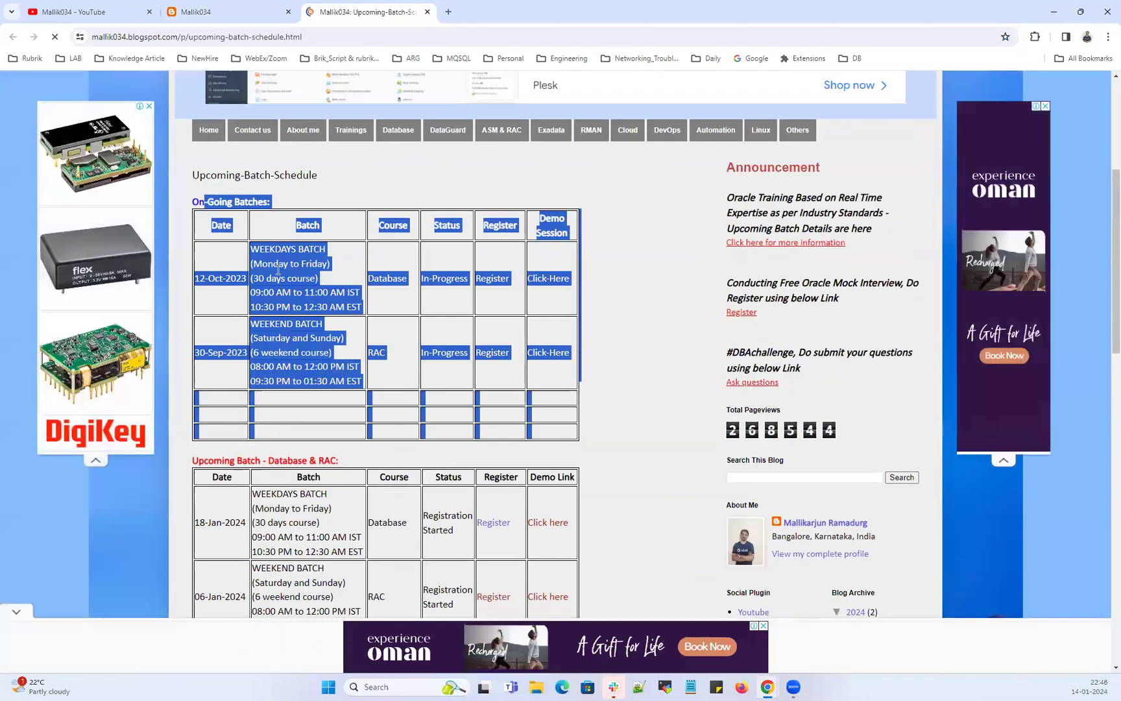
{"action": "scroll", "coordinate": [256, 383], "scroll_direction": "down", "scroll_amount": 1}
{"action": "scroll", "coordinate": [257, 383], "scroll_direction": "down", "scroll_amount": 1}
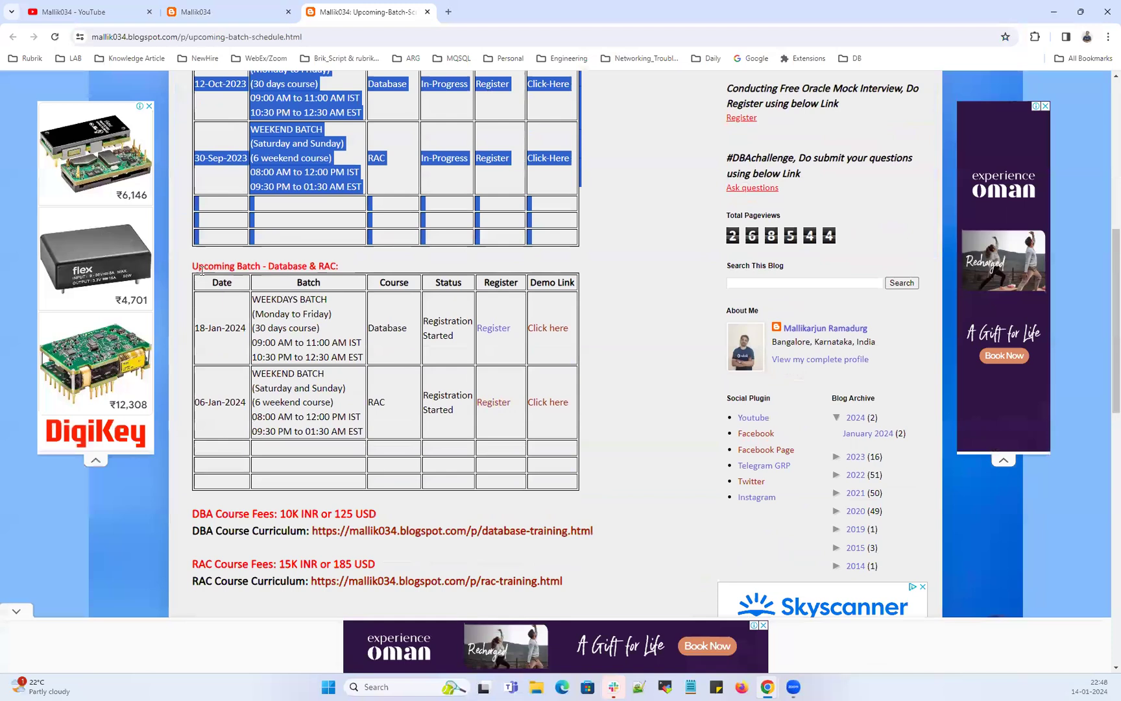
{"action": "left_click_drag", "start_coordinate": [198, 266], "coordinate": [326, 266]}
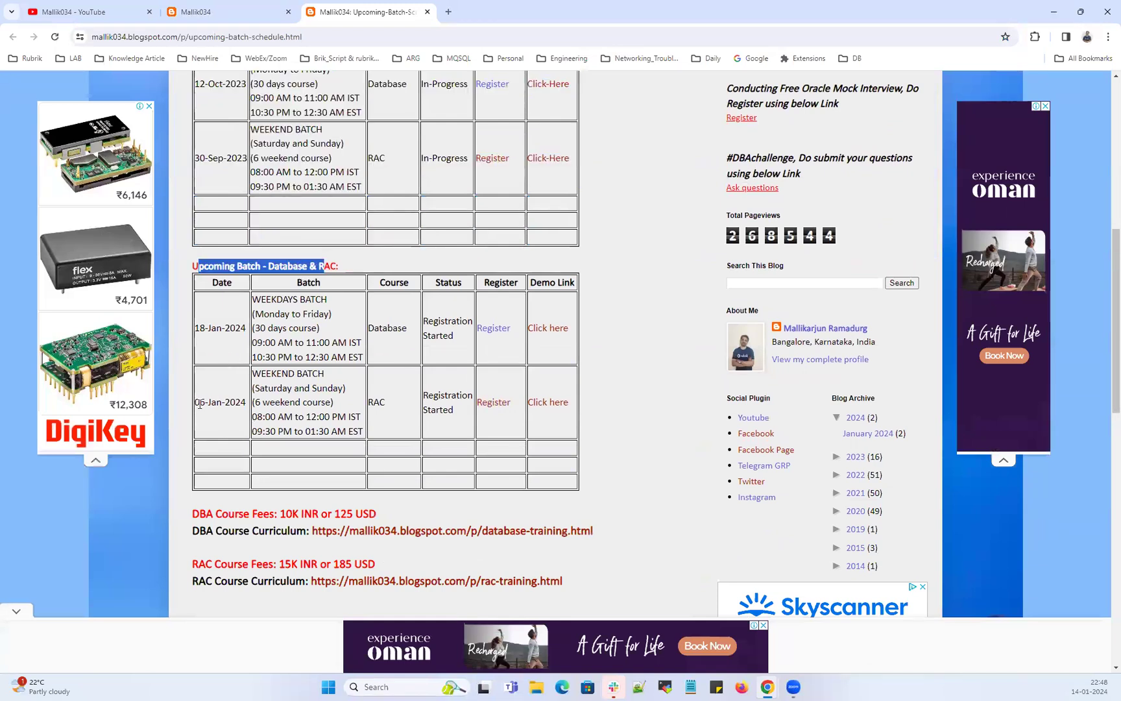
{"action": "mouse_move", "coordinate": [198, 401]}
{"action": "left_mouse_down"}
{"action": "mouse_move", "coordinate": [389, 436]}
{"action": "mouse_move", "coordinate": [499, 431]}
{"action": "mouse_move", "coordinate": [540, 405]}
{"action": "left_mouse_up"}
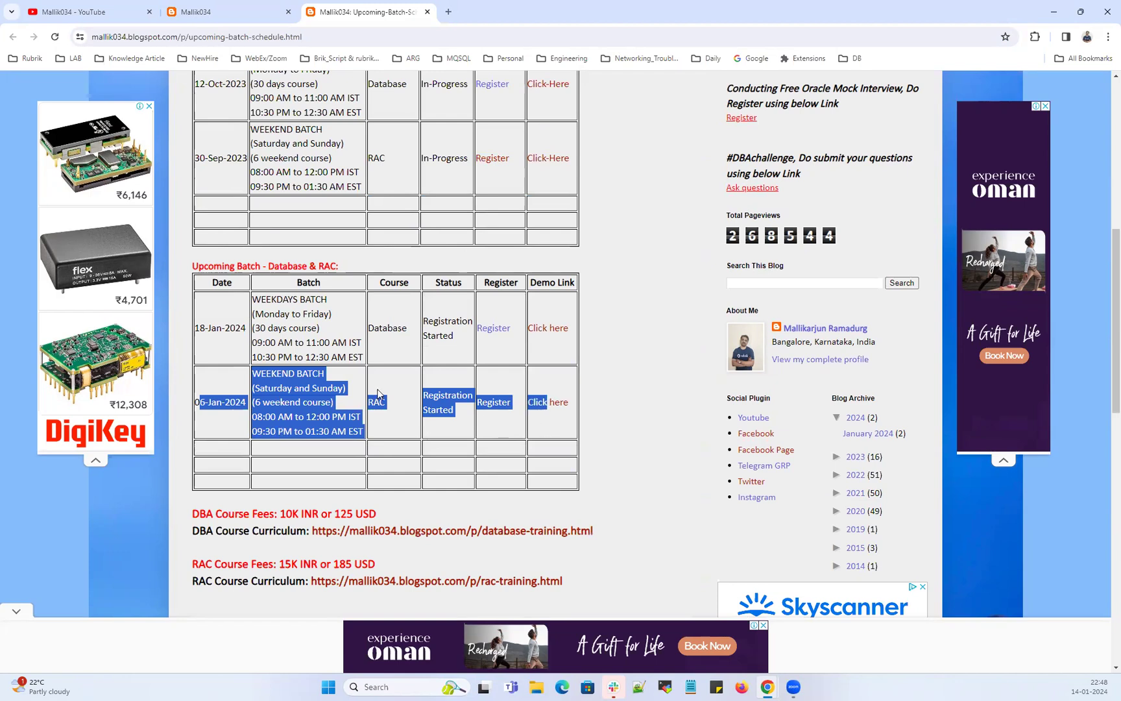
{"action": "left_click_drag", "start_coordinate": [200, 328], "coordinate": [250, 332]}
{"action": "left_click", "coordinate": [203, 330]}
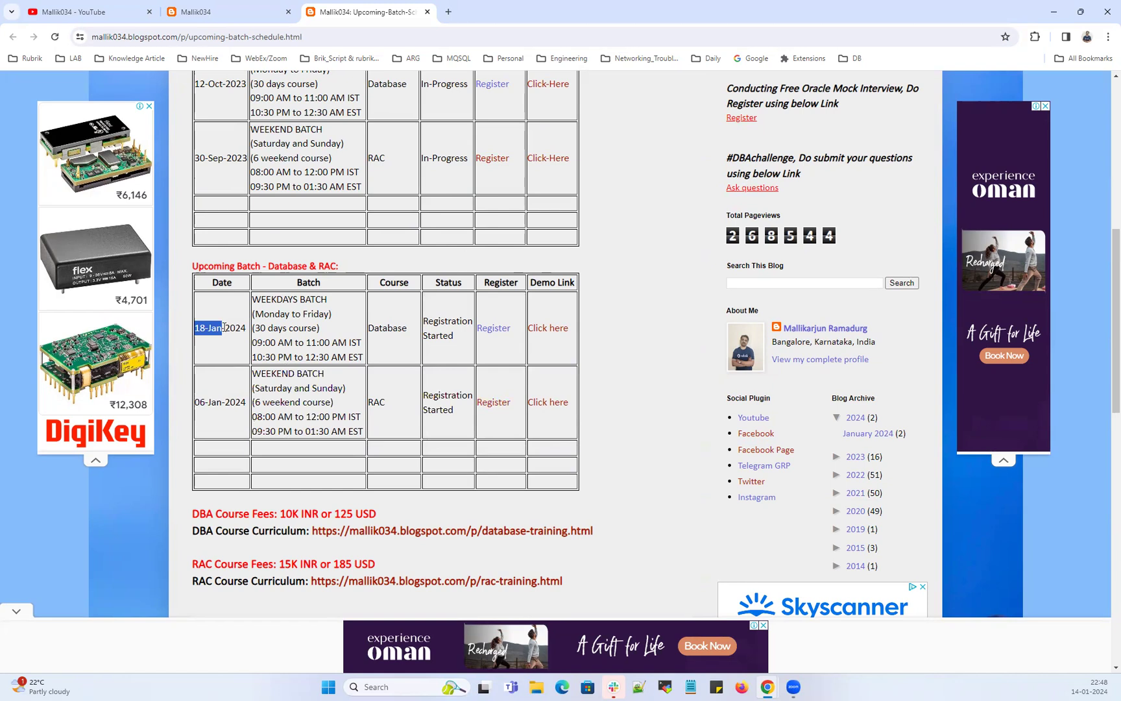
Open the 18-Jan-2024 batch's Register link in a new tab and view the form
{"action": "right_click", "coordinate": [492, 329]}
{"action": "left_click", "coordinate": [513, 348]}
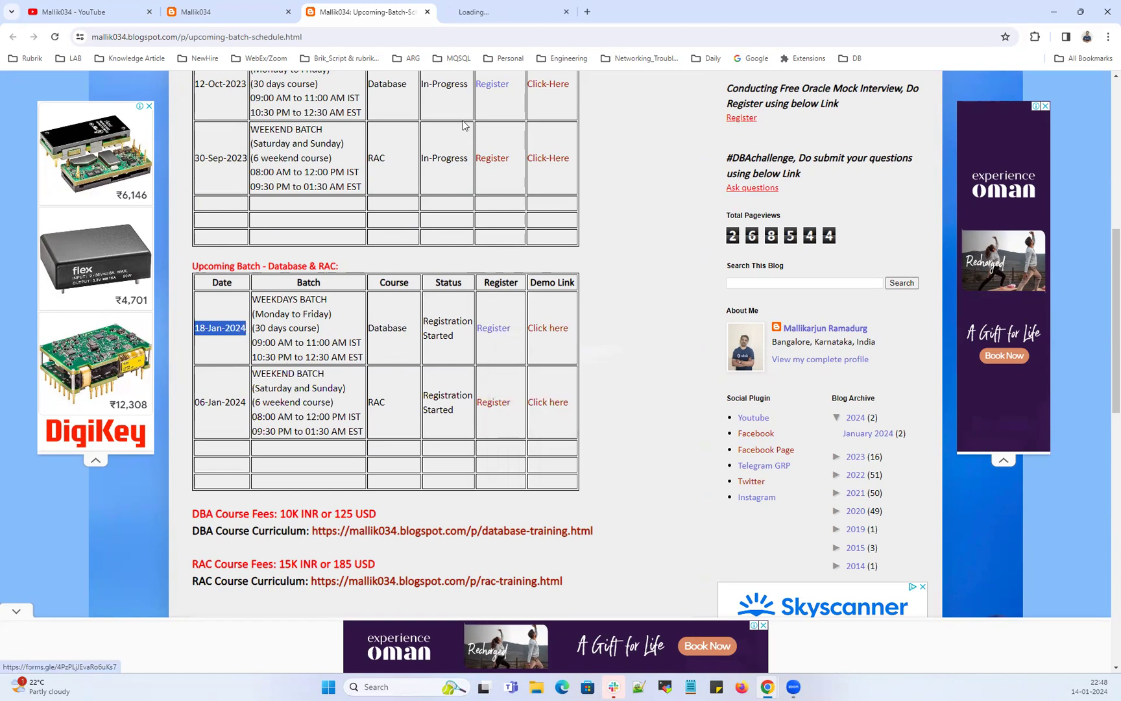
{"action": "left_click", "coordinate": [499, 11]}
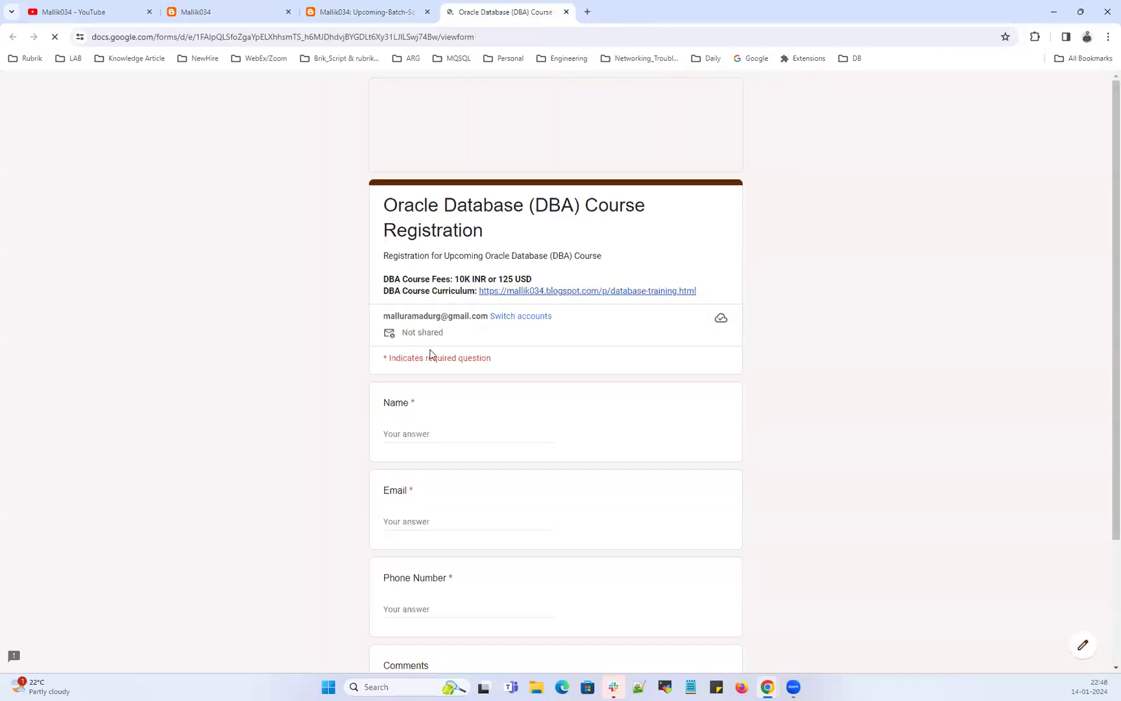
Glance at the registration form, then open the 18-Jan demo link from the schedule page in a new tab
{"action": "left_click", "coordinate": [412, 522]}
{"action": "scroll", "coordinate": [429, 525], "scroll_direction": "down", "scroll_amount": 2}
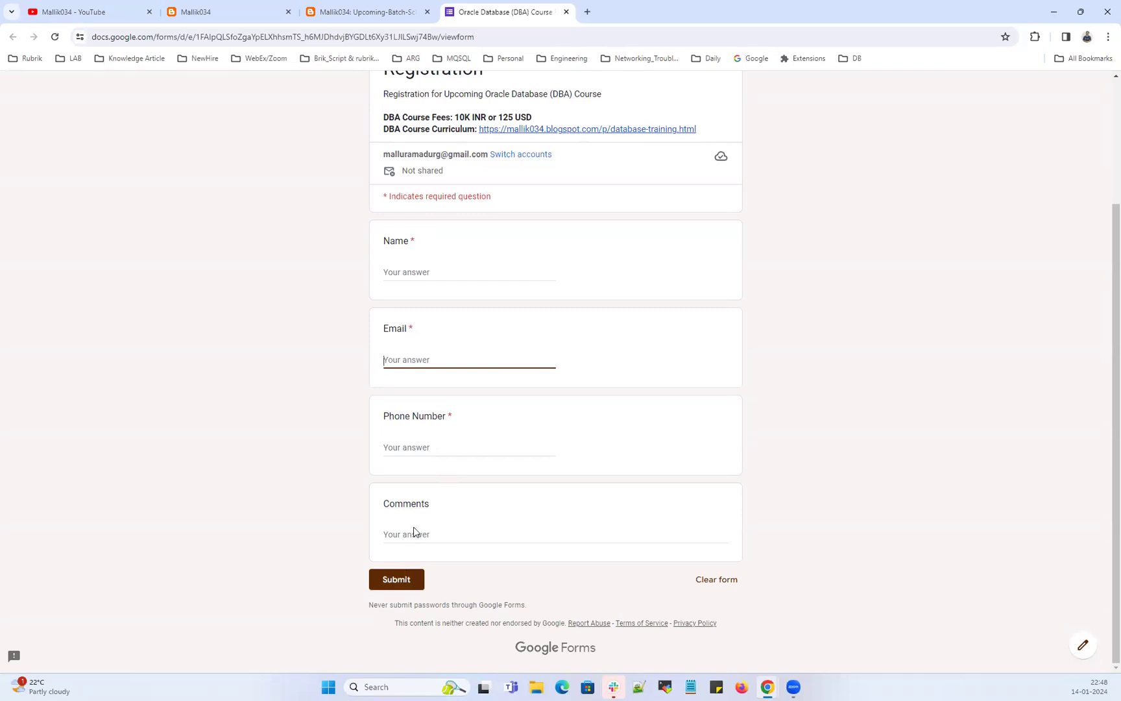
{"action": "left_click", "coordinate": [351, 11]}
{"action": "left_click", "coordinate": [508, 501]}
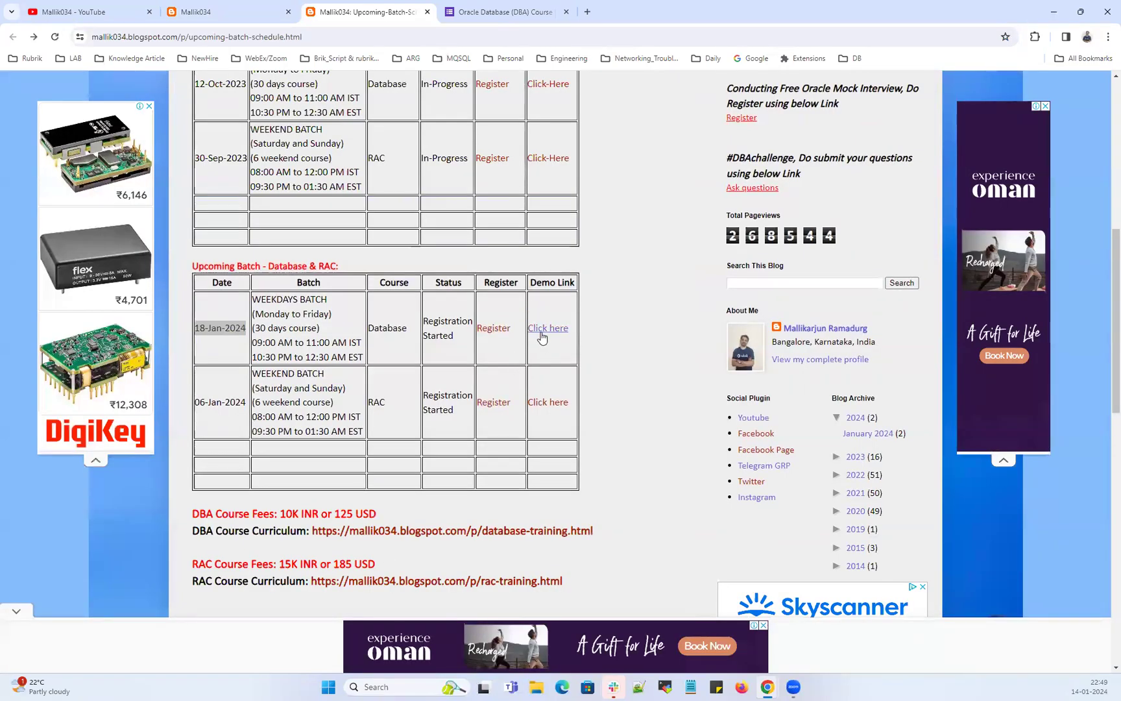
{"action": "right_click", "coordinate": [545, 331]}
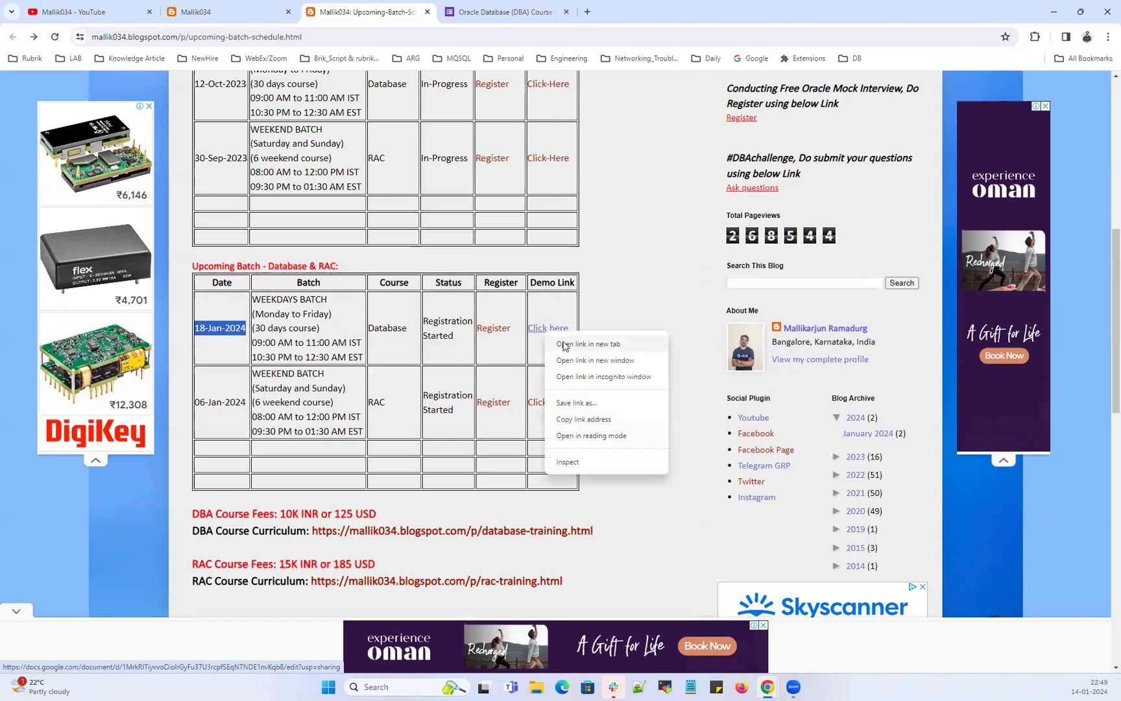
{"action": "left_click", "coordinate": [588, 344]}
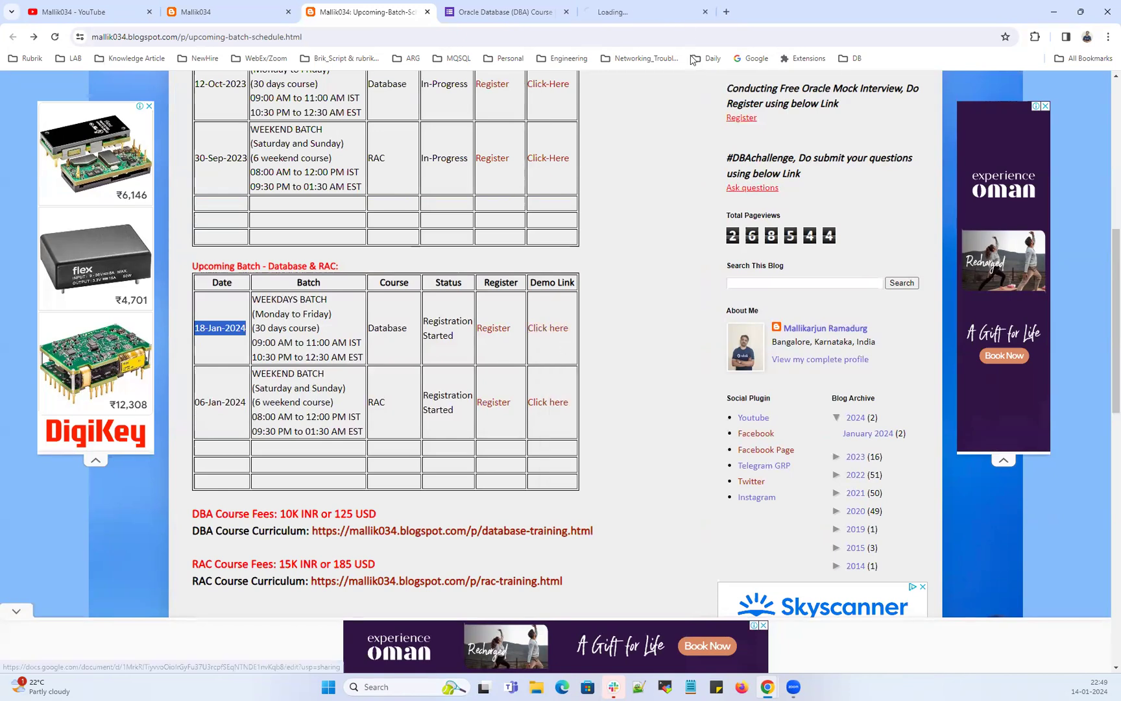
View the DBA-Batch document's demo time and Zoom link, then zoom Chrome in two levels
{"action": "left_click", "coordinate": [644, 12]}
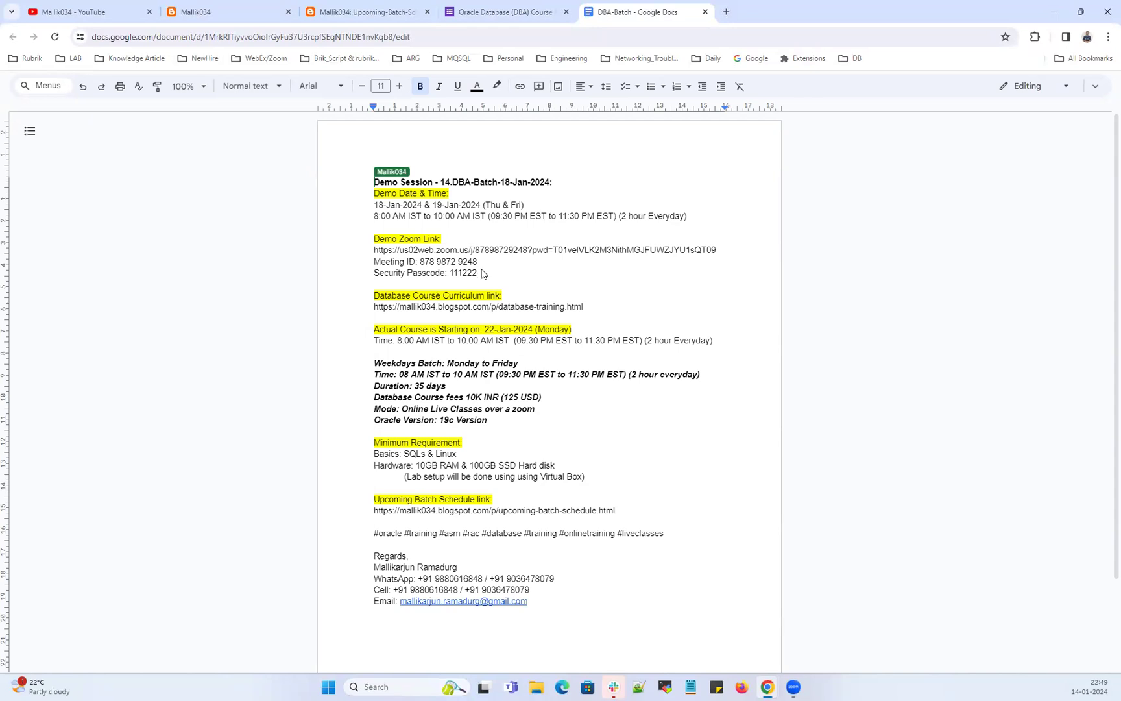
{"action": "left_click", "coordinate": [534, 217]}
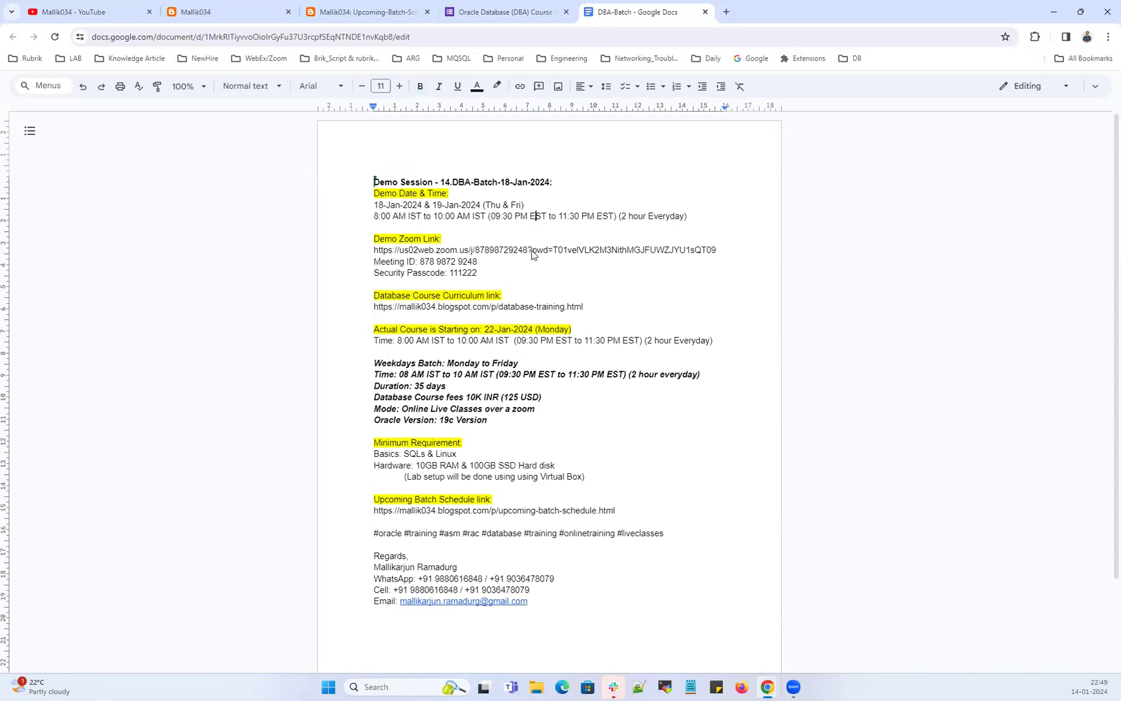
{"action": "left_click", "coordinate": [717, 249]}
{"action": "left_click", "coordinate": [1108, 36]}
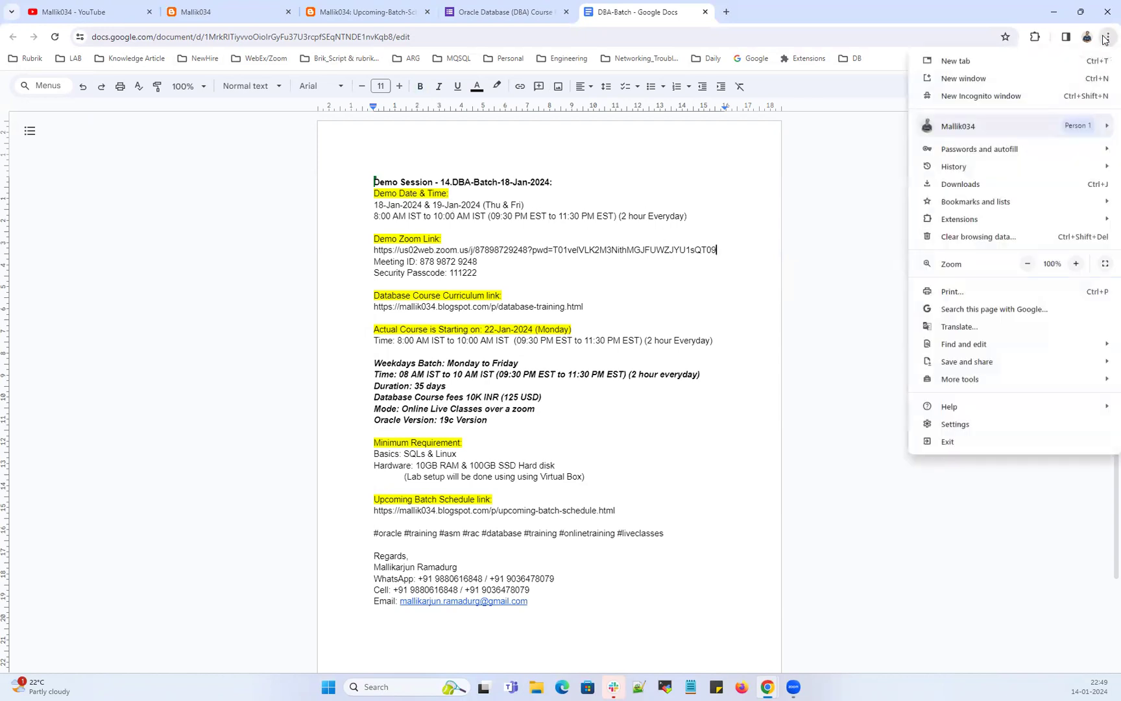
{"action": "left_click", "coordinate": [1076, 263]}
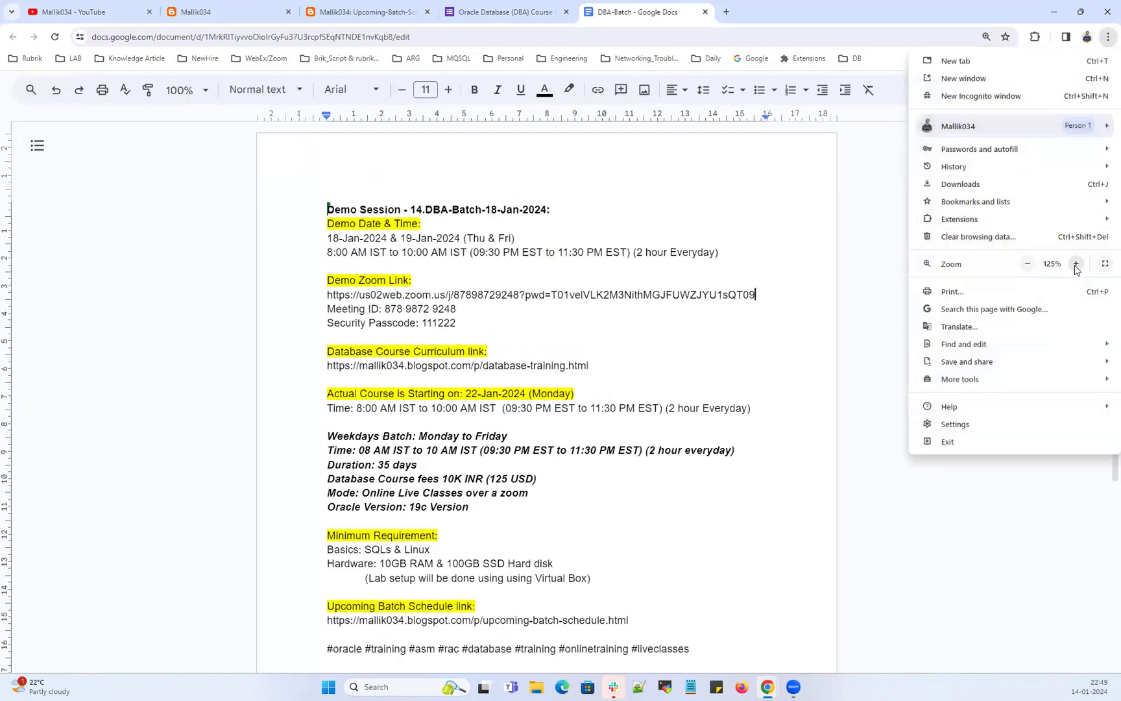
{"action": "left_click", "coordinate": [1076, 263]}
{"action": "left_click", "coordinate": [558, 288]}
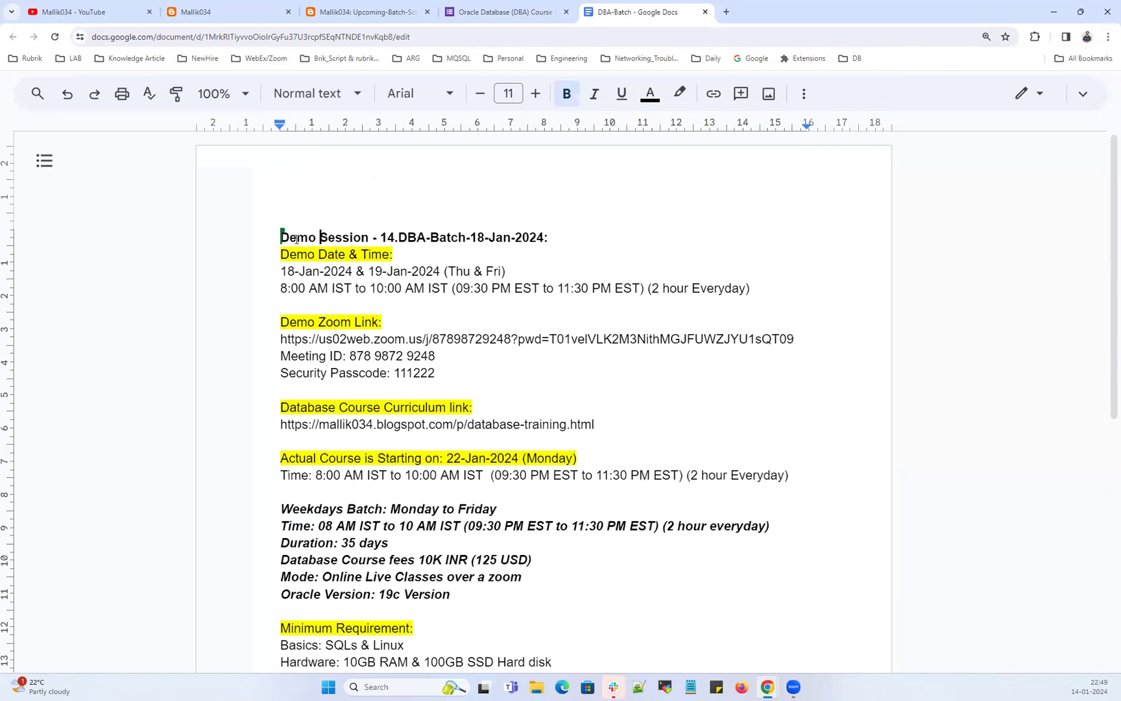
{"action": "left_click_drag", "start_coordinate": [296, 238], "coordinate": [353, 237]}
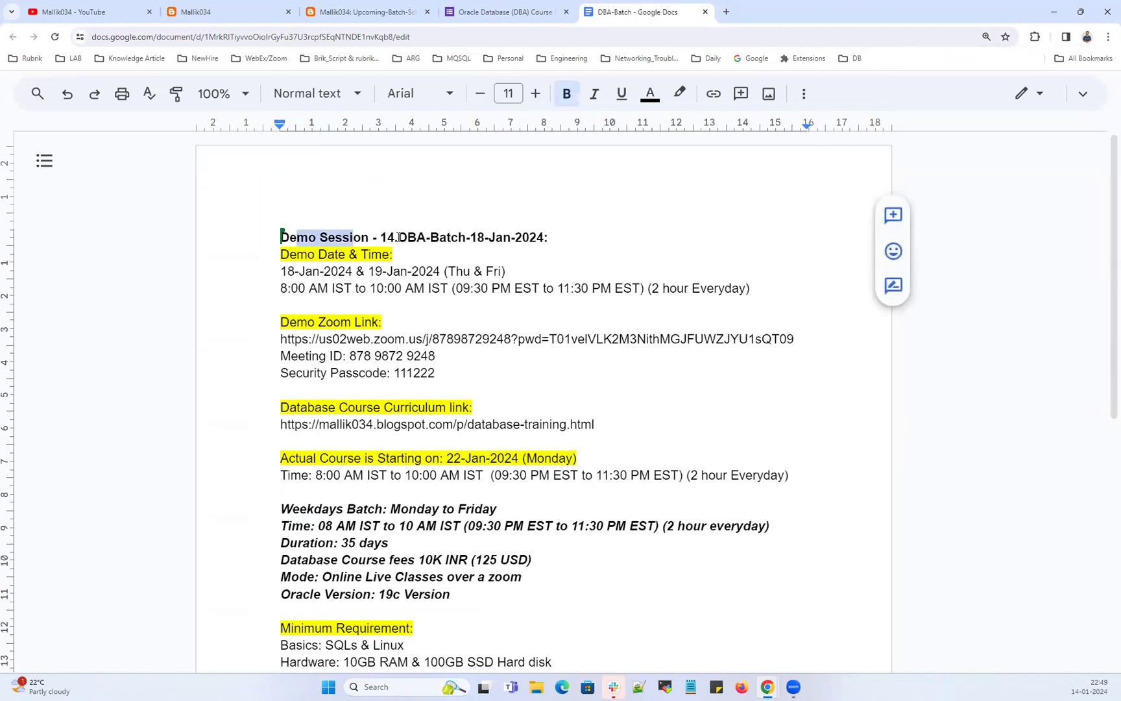
{"action": "left_click_drag", "start_coordinate": [471, 238], "coordinate": [543, 238]}
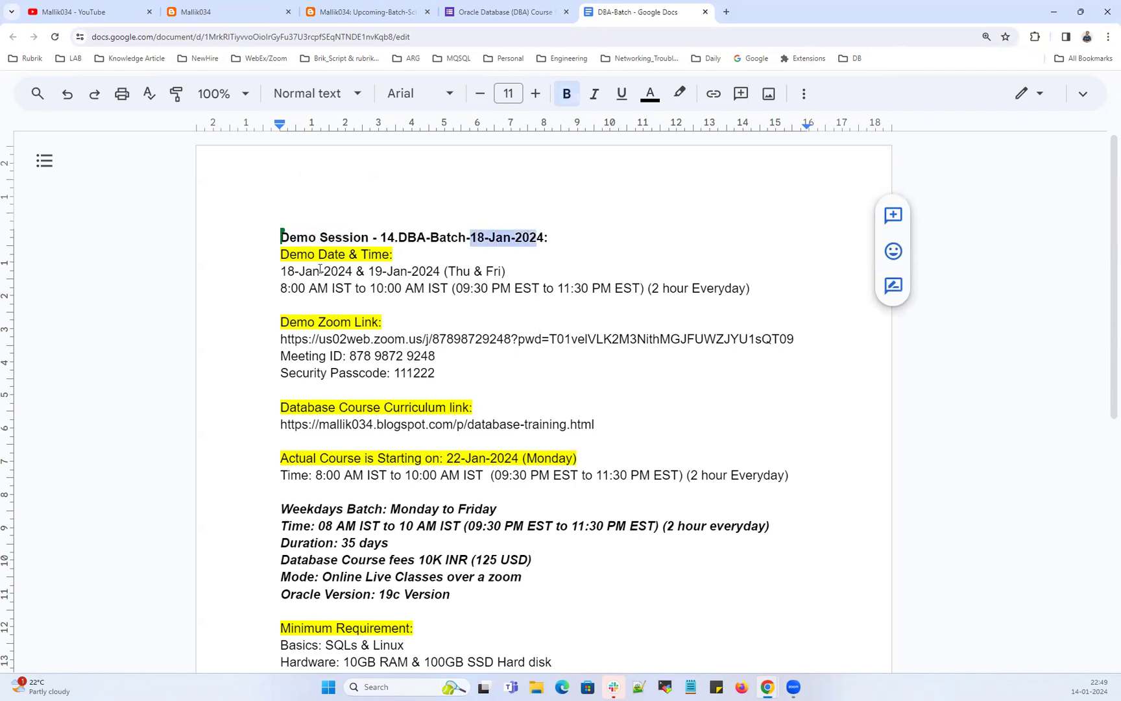
{"action": "left_click_drag", "start_coordinate": [282, 271], "coordinate": [506, 272]}
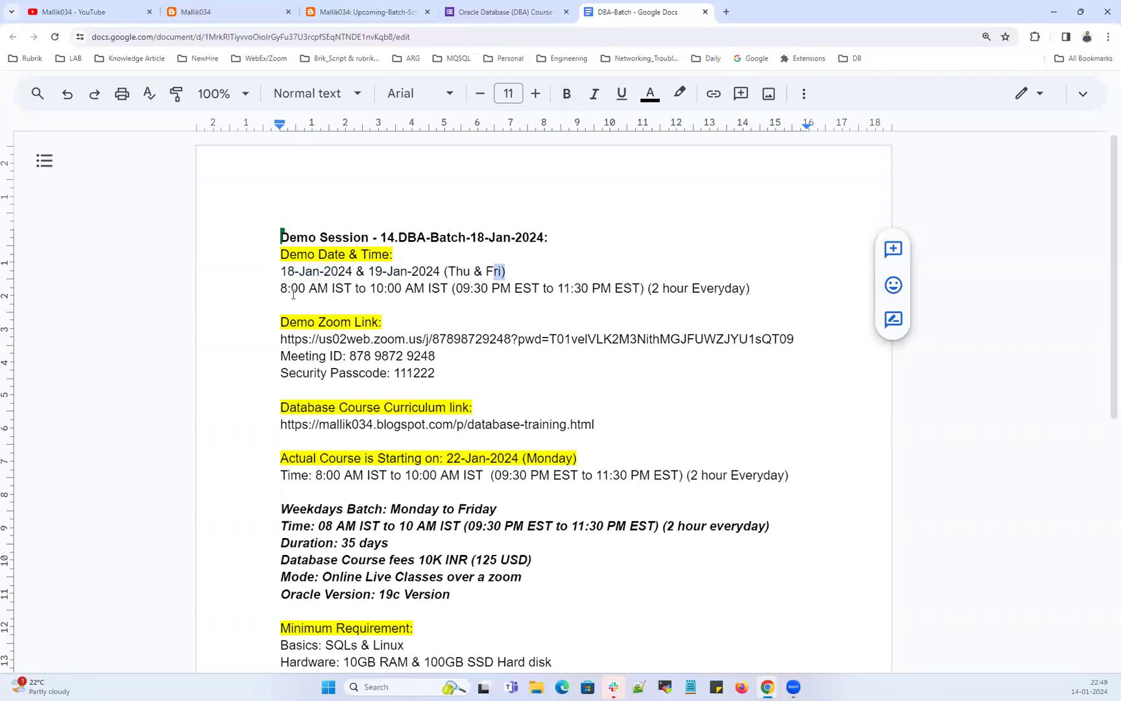
{"action": "left_click_drag", "start_coordinate": [281, 289], "coordinate": [440, 289]}
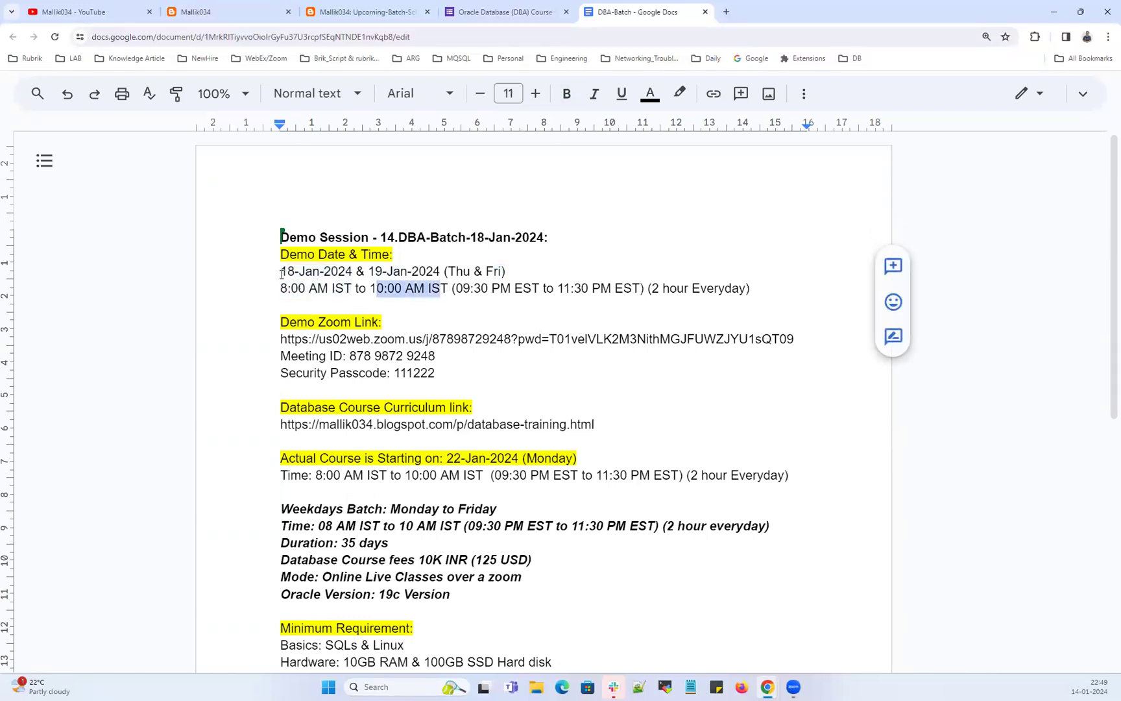
{"action": "left_click_drag", "start_coordinate": [282, 272], "coordinate": [298, 272]}
{"action": "left_click_drag", "start_coordinate": [377, 272], "coordinate": [383, 273]}
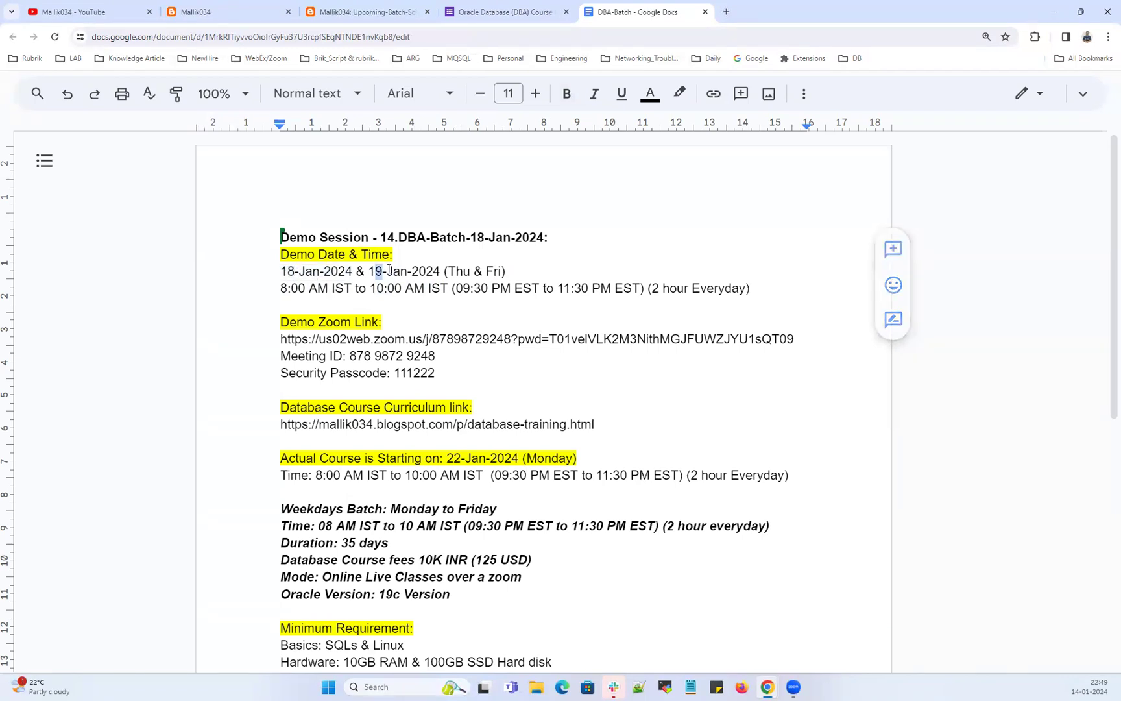
{"action": "left_click_drag", "start_coordinate": [456, 271], "coordinate": [493, 272]}
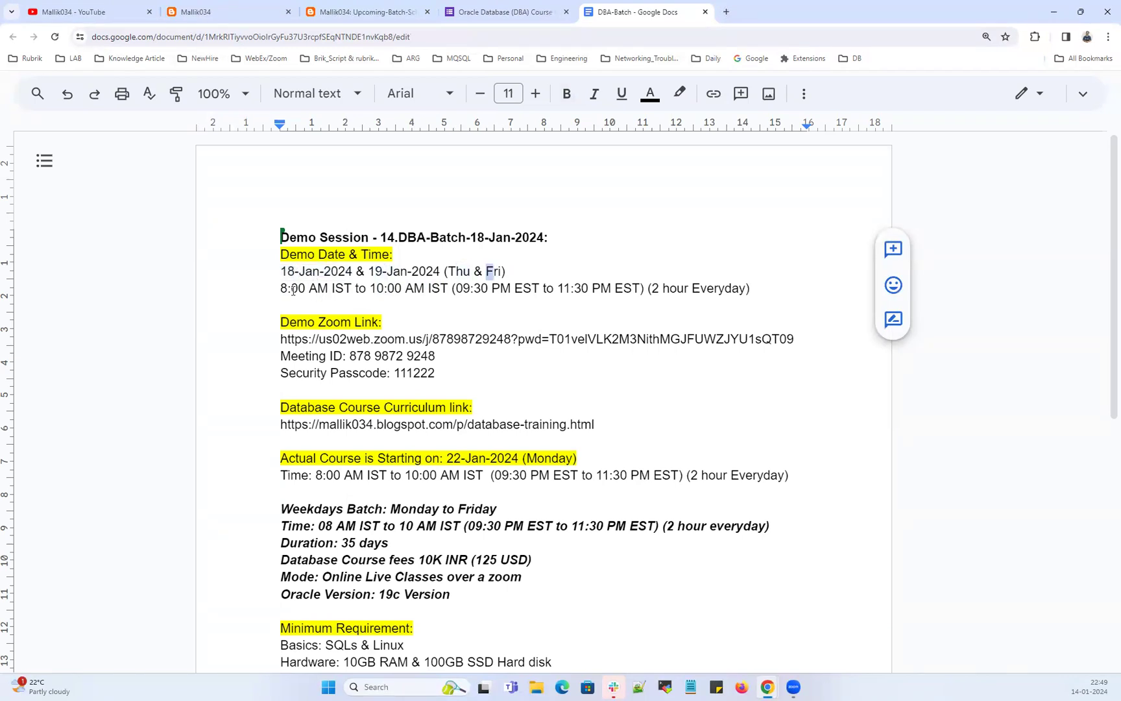
{"action": "left_click_drag", "start_coordinate": [282, 289], "coordinate": [416, 290]}
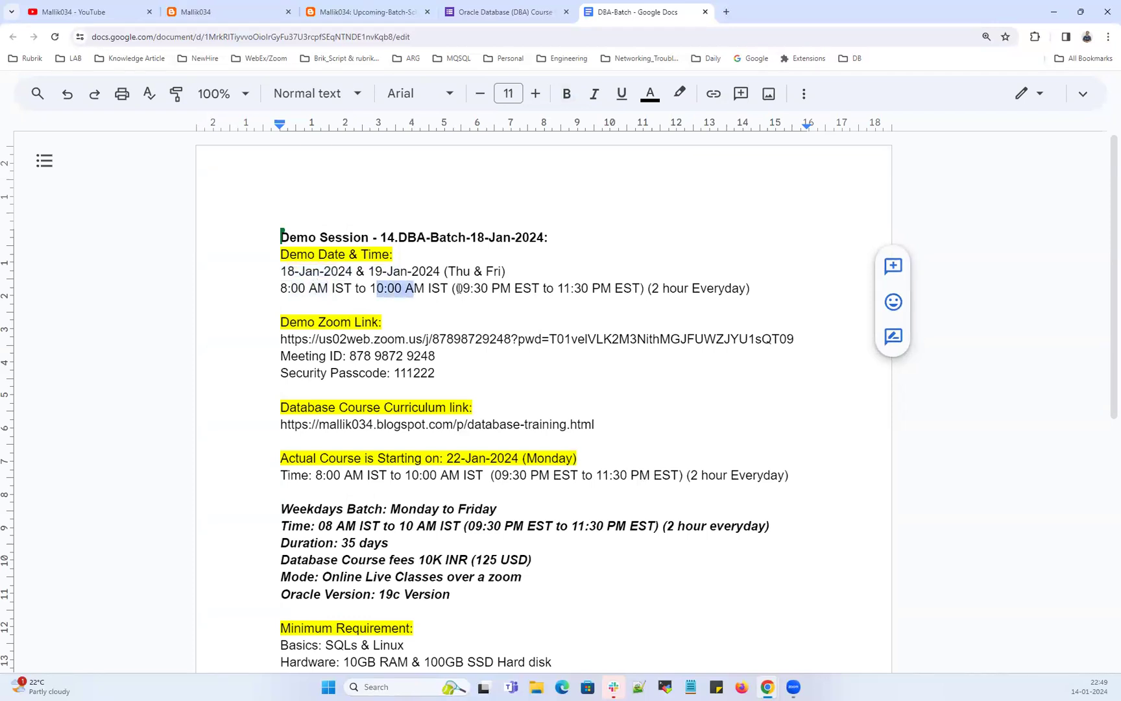
{"action": "left_click_drag", "start_coordinate": [457, 289], "coordinate": [476, 292]}
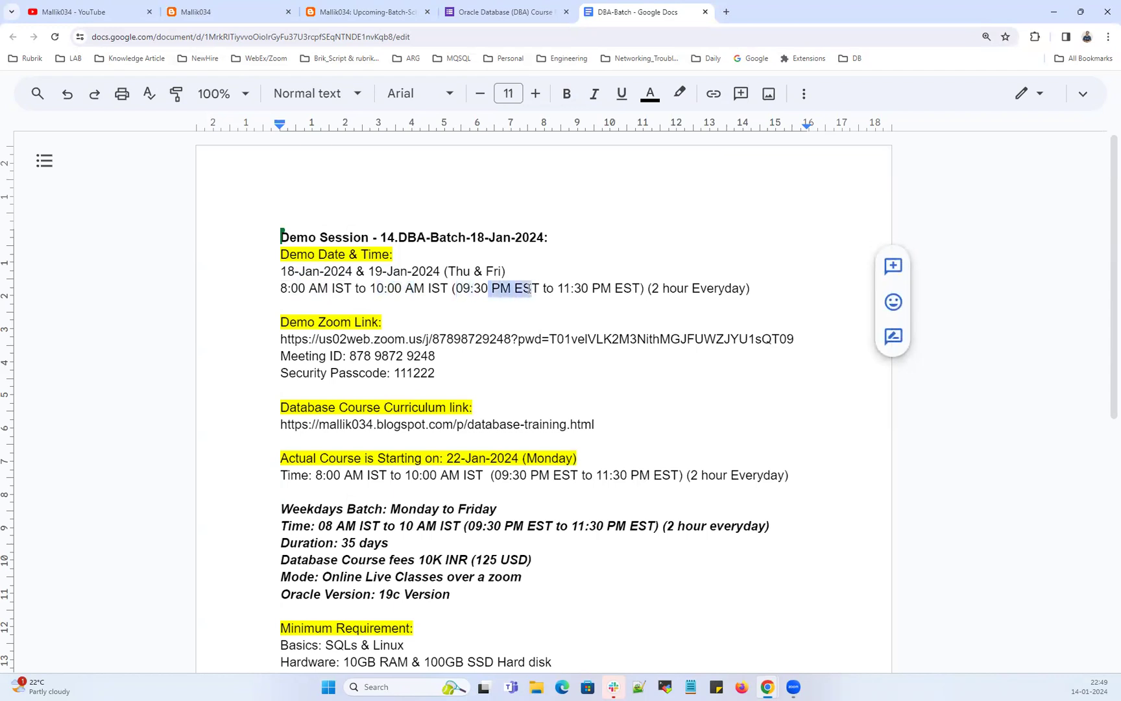
{"action": "left_click_drag", "start_coordinate": [563, 287], "coordinate": [623, 288]}
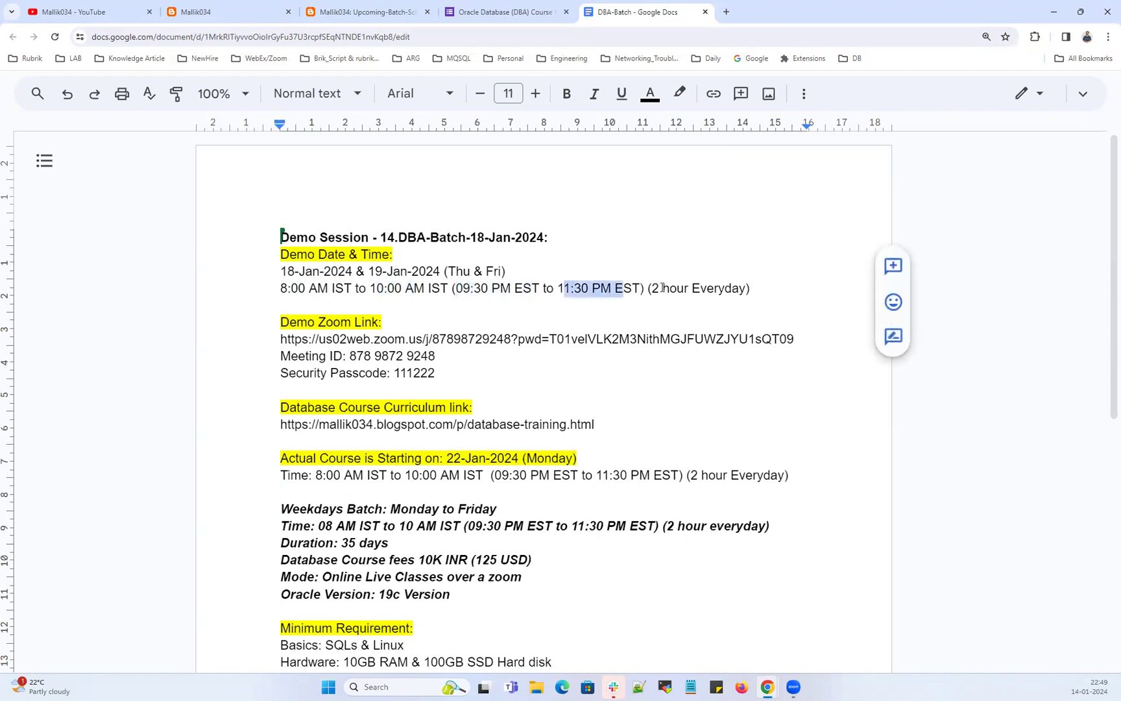
{"action": "left_click_drag", "start_coordinate": [462, 288], "coordinate": [617, 289]}
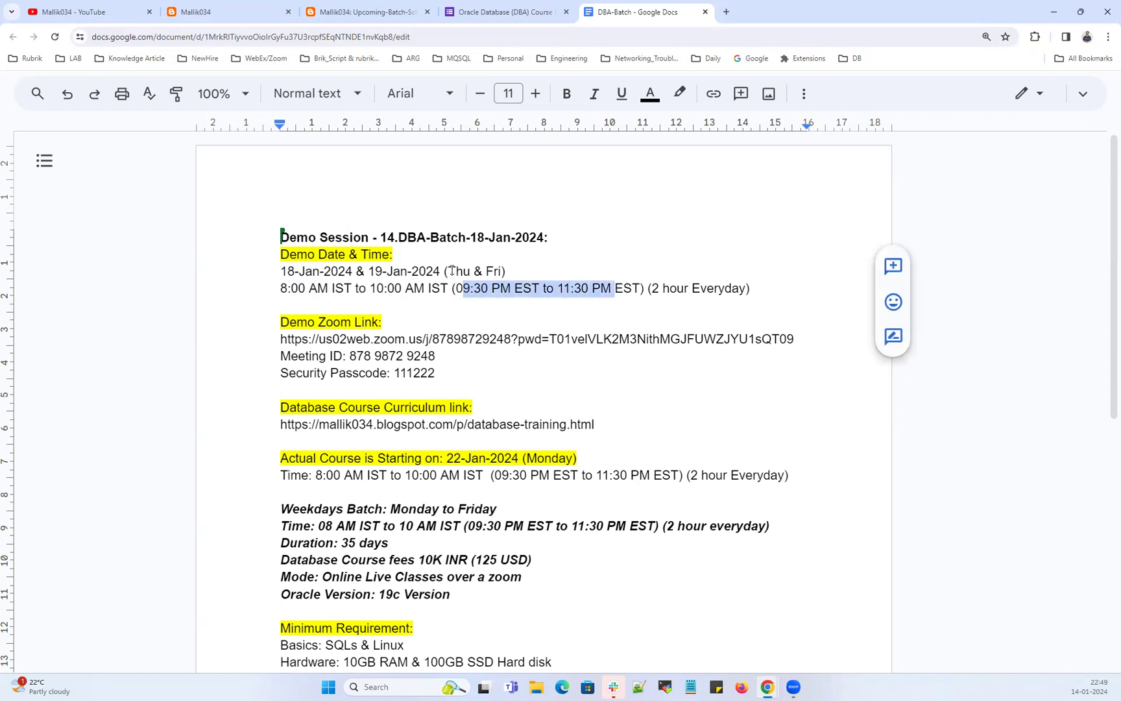
{"action": "left_click_drag", "start_coordinate": [449, 271], "coordinate": [499, 271]}
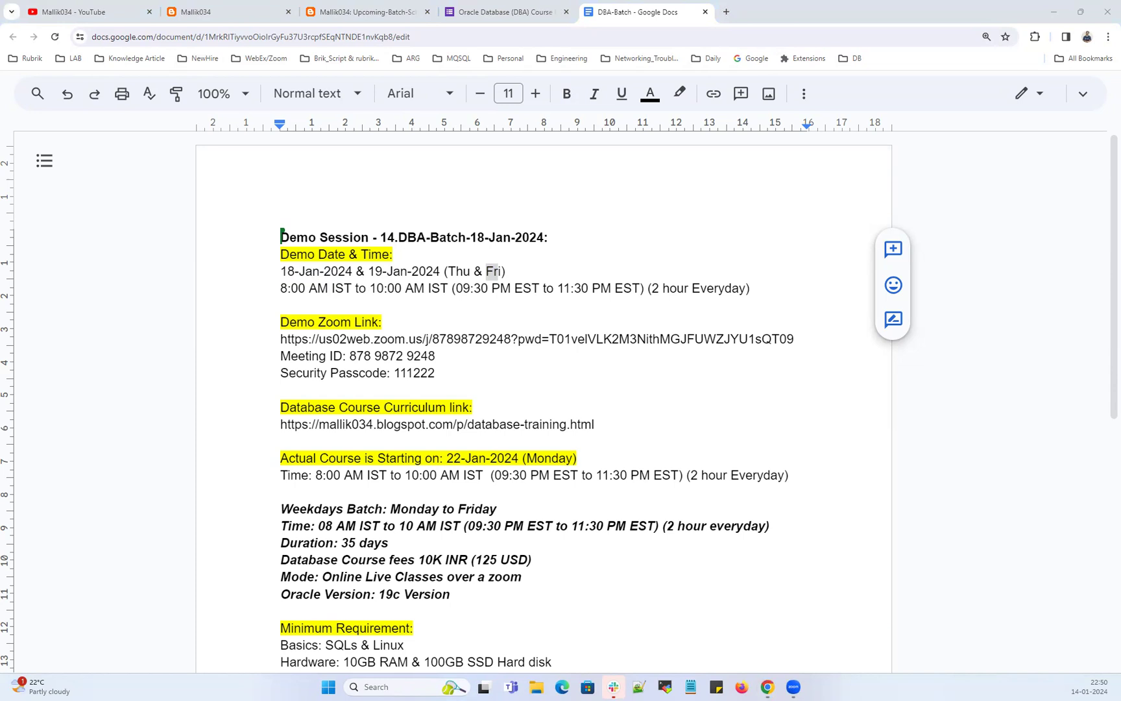
{"action": "left_click", "coordinate": [452, 270]}
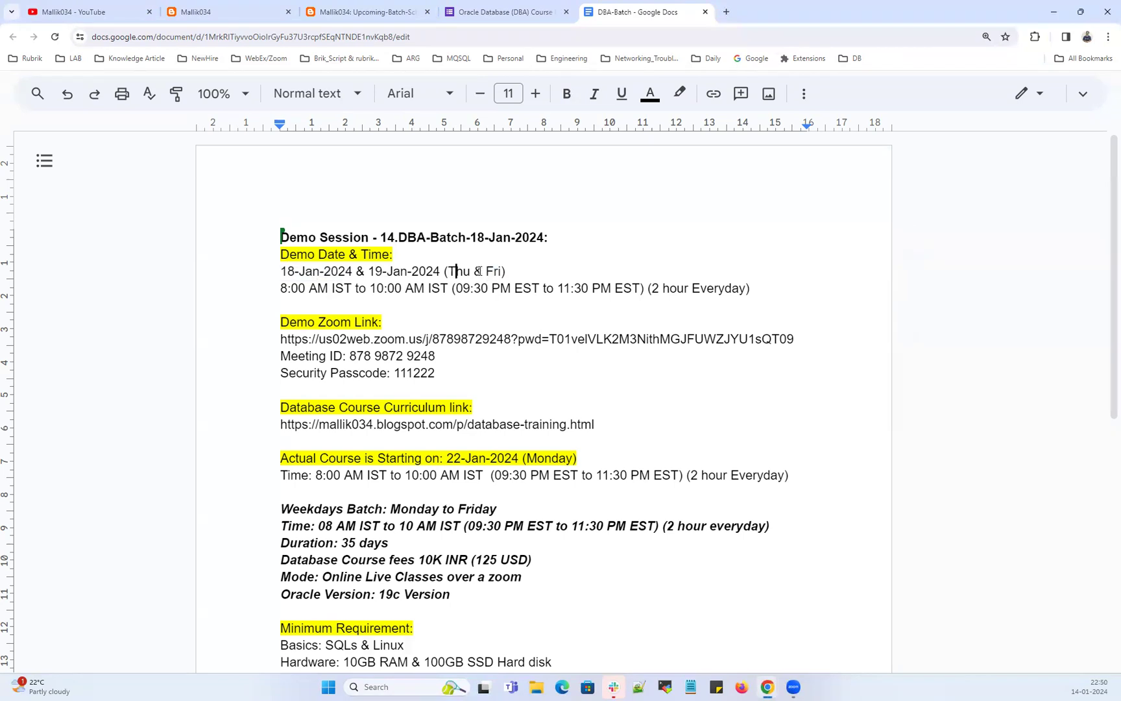
{"action": "left_click_drag", "start_coordinate": [498, 270], "coordinate": [485, 271]}
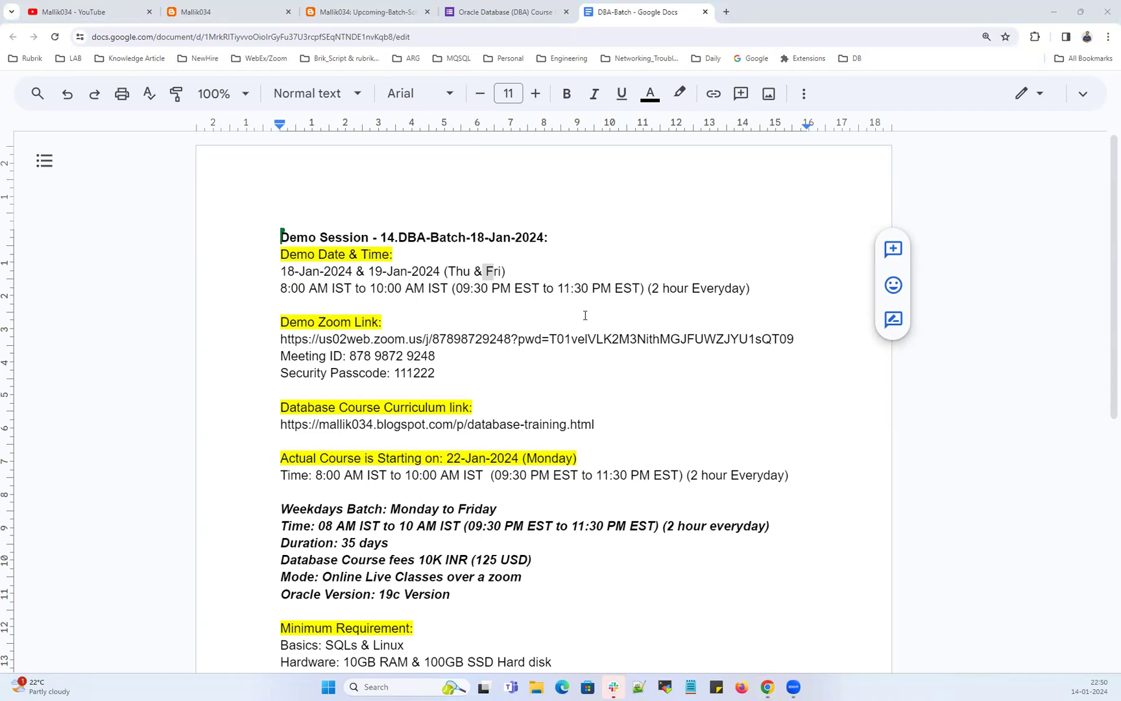
{"action": "left_click_drag", "start_coordinate": [462, 288], "coordinate": [605, 289]}
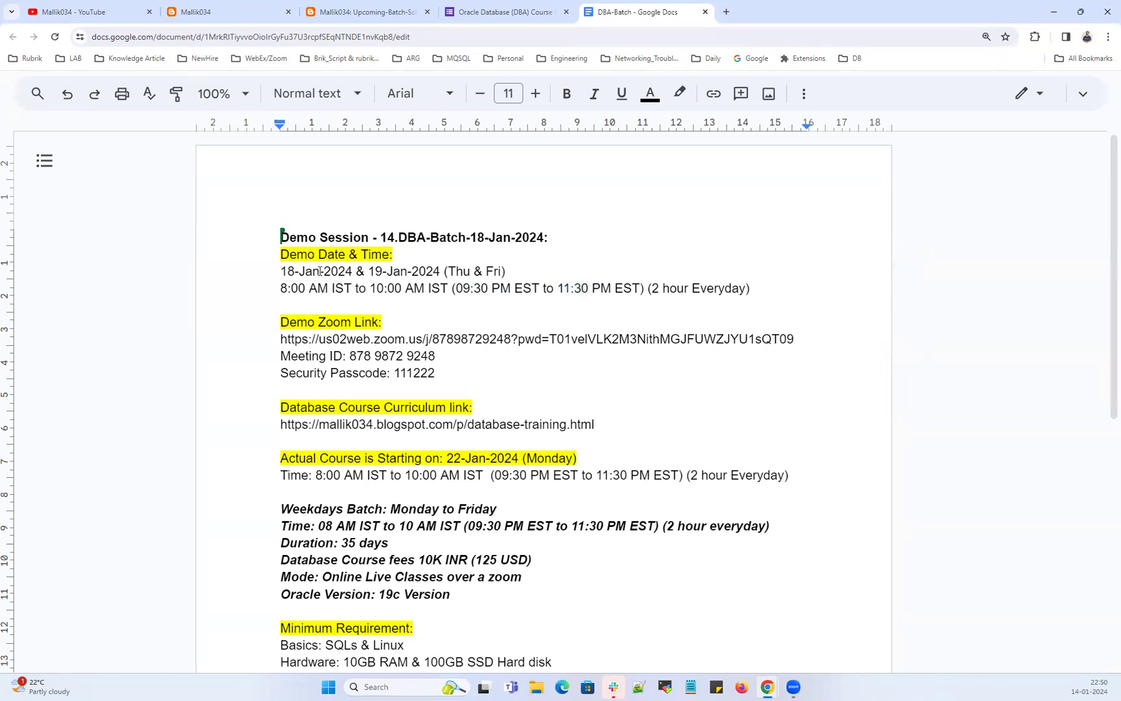
{"action": "left_click_drag", "start_coordinate": [320, 272], "coordinate": [386, 292]}
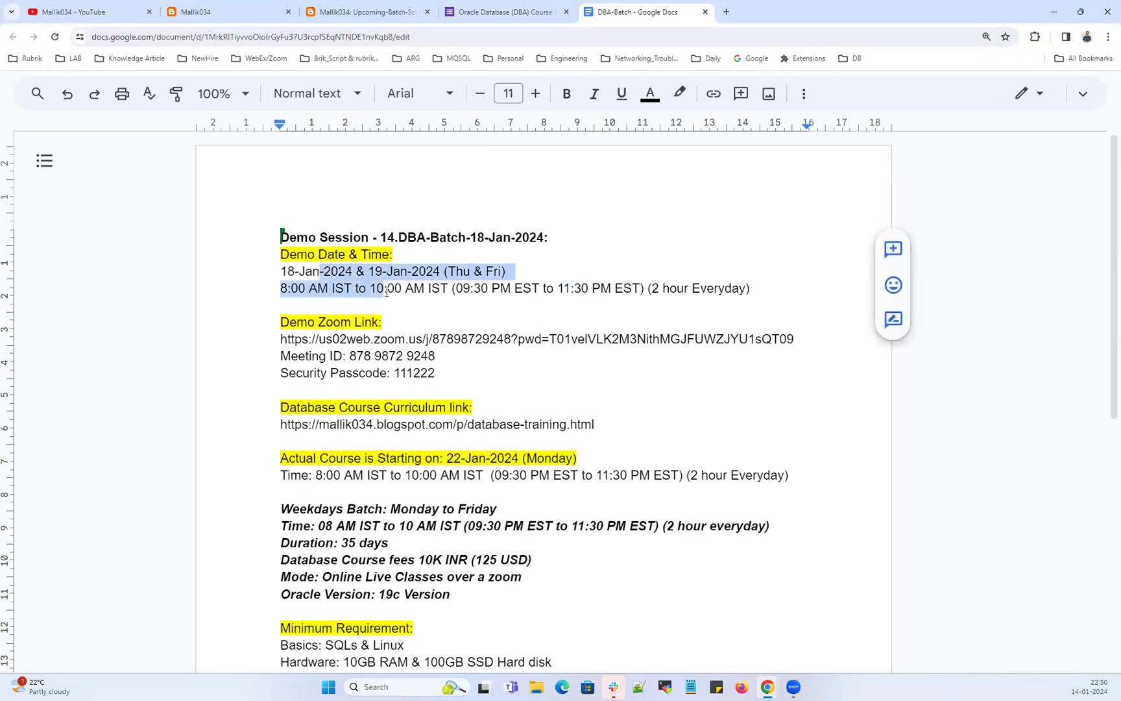
{"action": "left_click", "coordinate": [445, 322]}
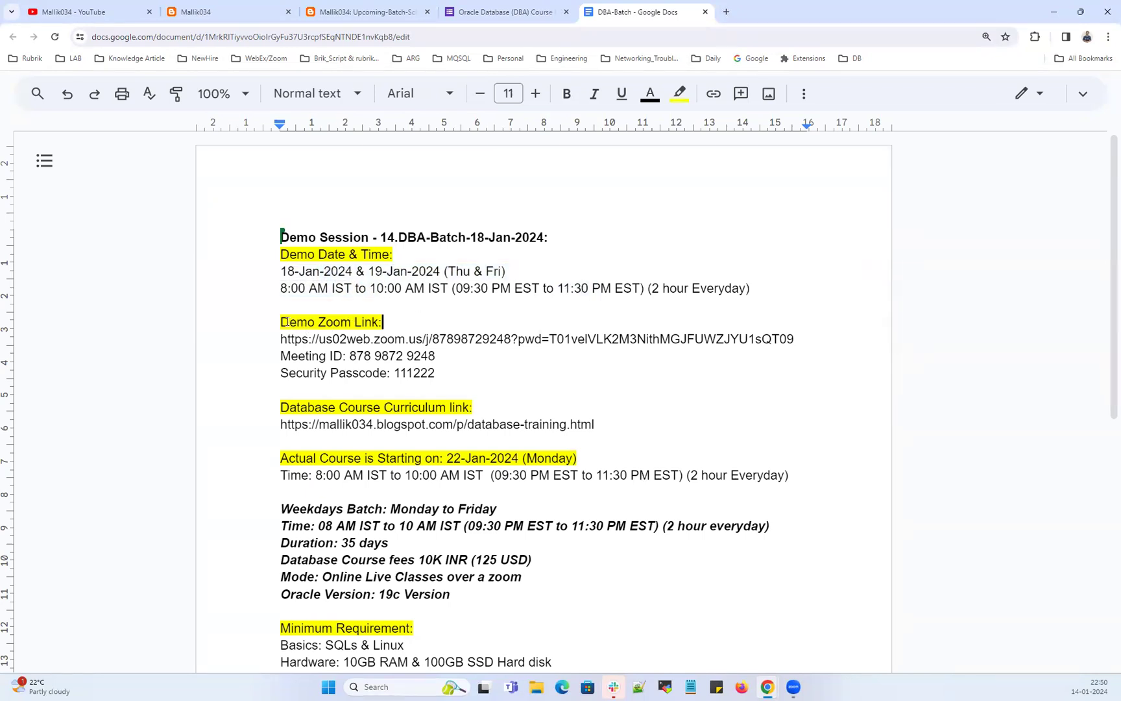
{"action": "left_click_drag", "start_coordinate": [287, 322], "coordinate": [384, 321]}
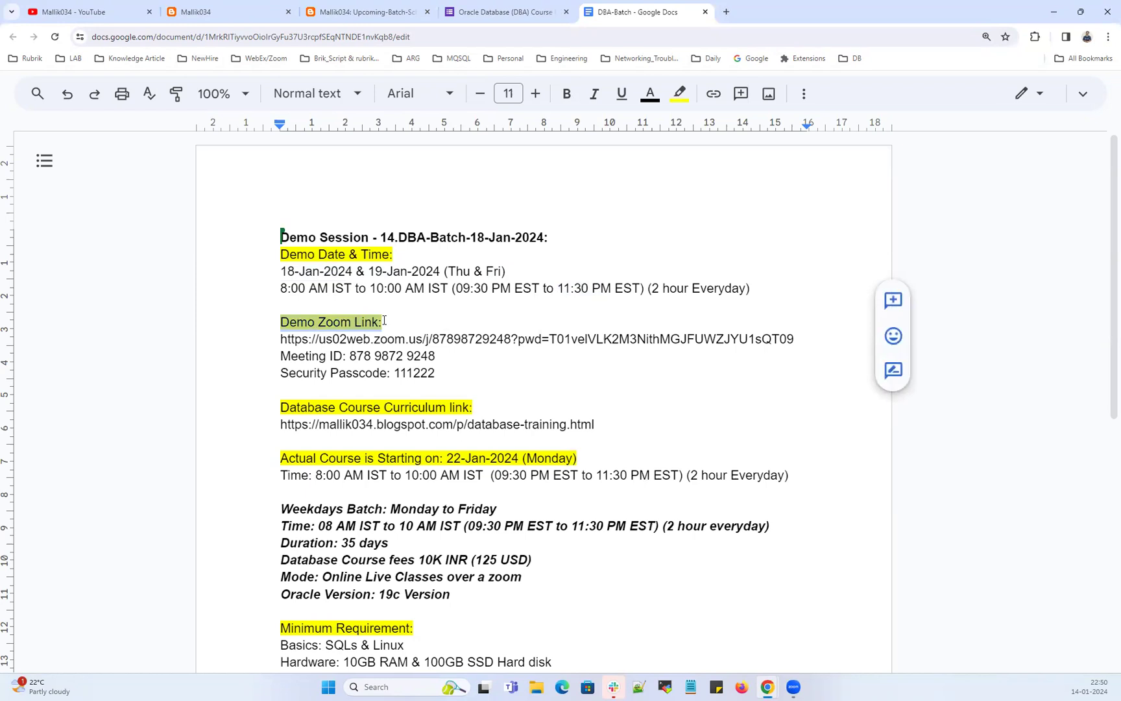
{"action": "left_click", "coordinate": [286, 339]}
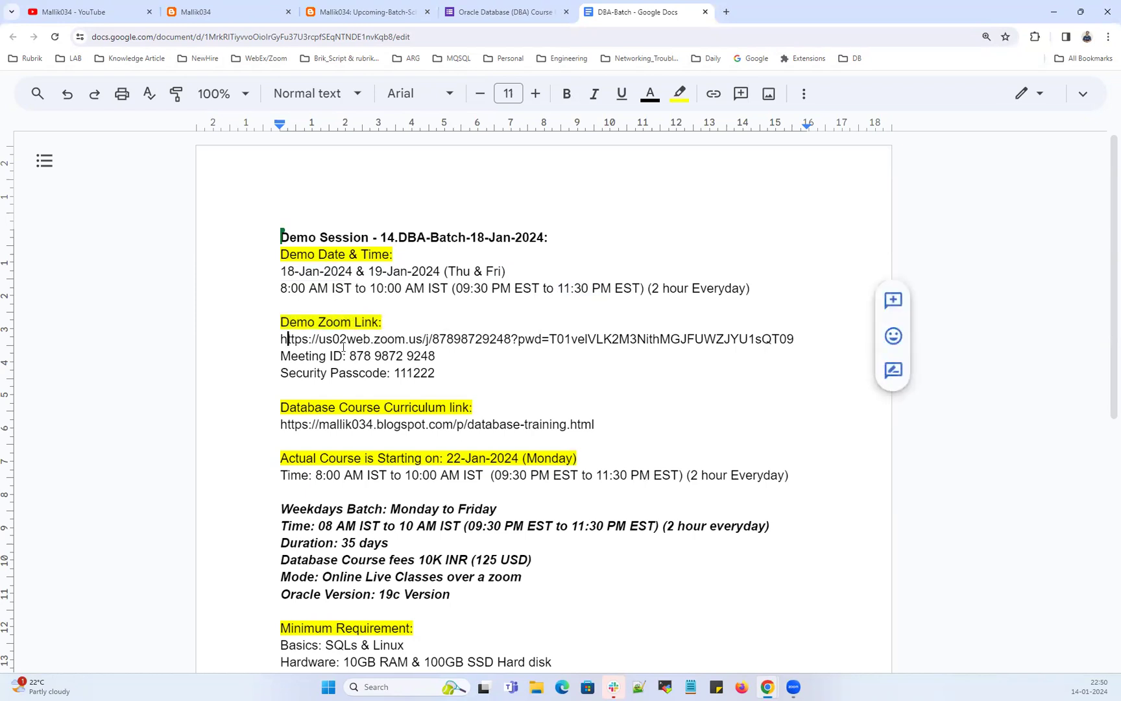
{"action": "left_click_drag", "start_coordinate": [281, 340], "coordinate": [467, 349]}
{"action": "left_click", "coordinate": [470, 339]}
{"action": "left_click_drag", "start_coordinate": [280, 339], "coordinate": [763, 335]}
{"action": "left_click_drag", "start_coordinate": [353, 360], "coordinate": [282, 340]}
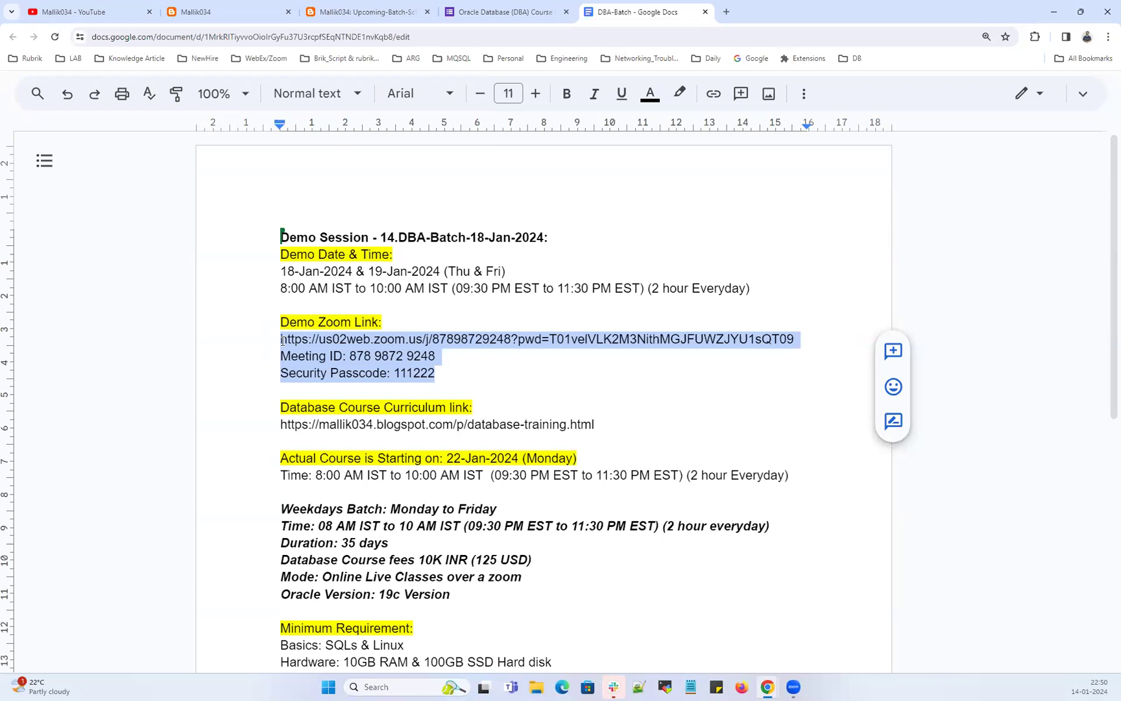
{"action": "left_click", "coordinate": [365, 373]}
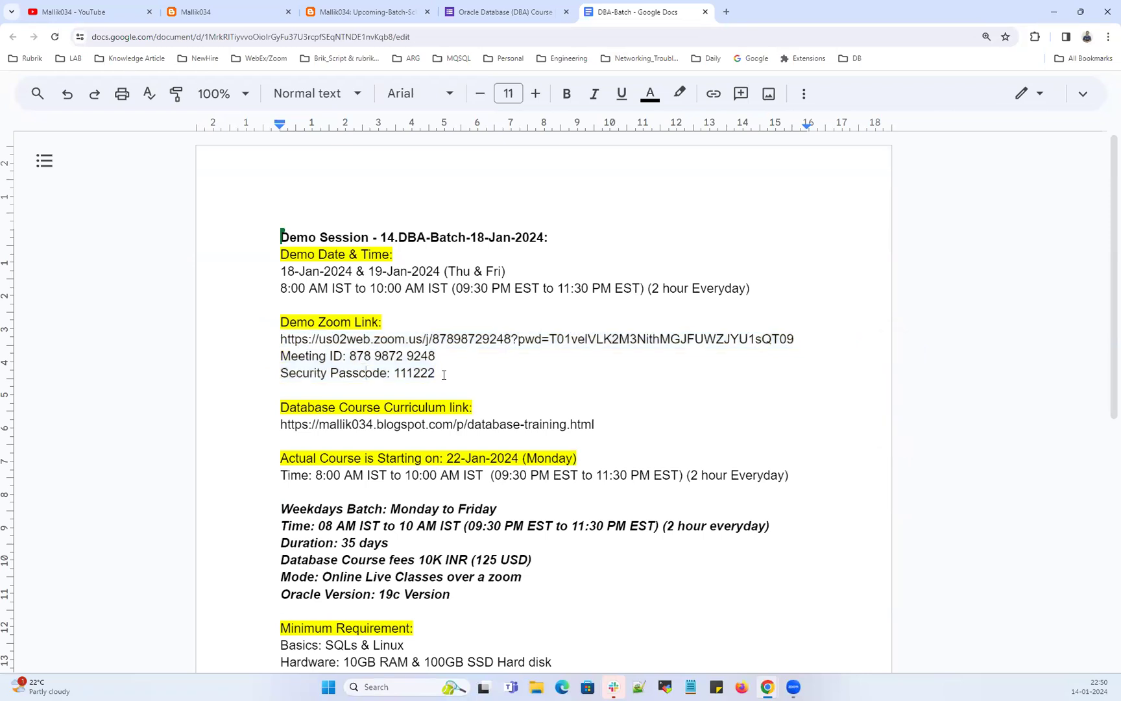
{"action": "left_click_drag", "start_coordinate": [436, 374], "coordinate": [277, 339]}
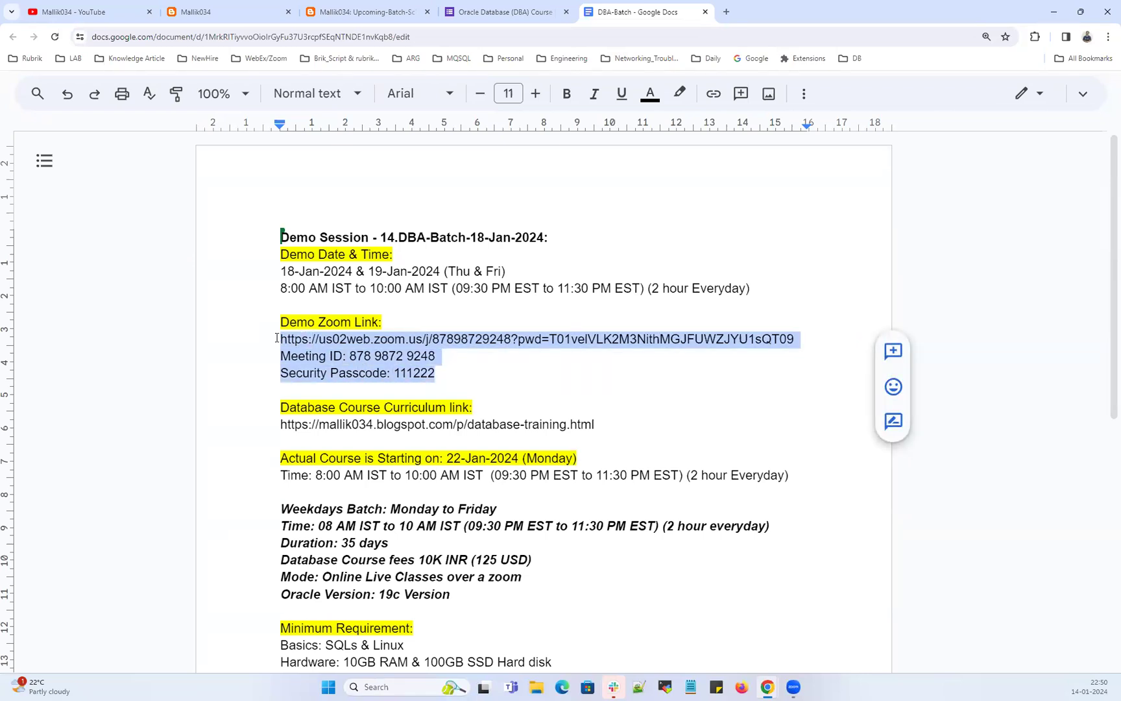
{"action": "left_click", "coordinate": [415, 369]}
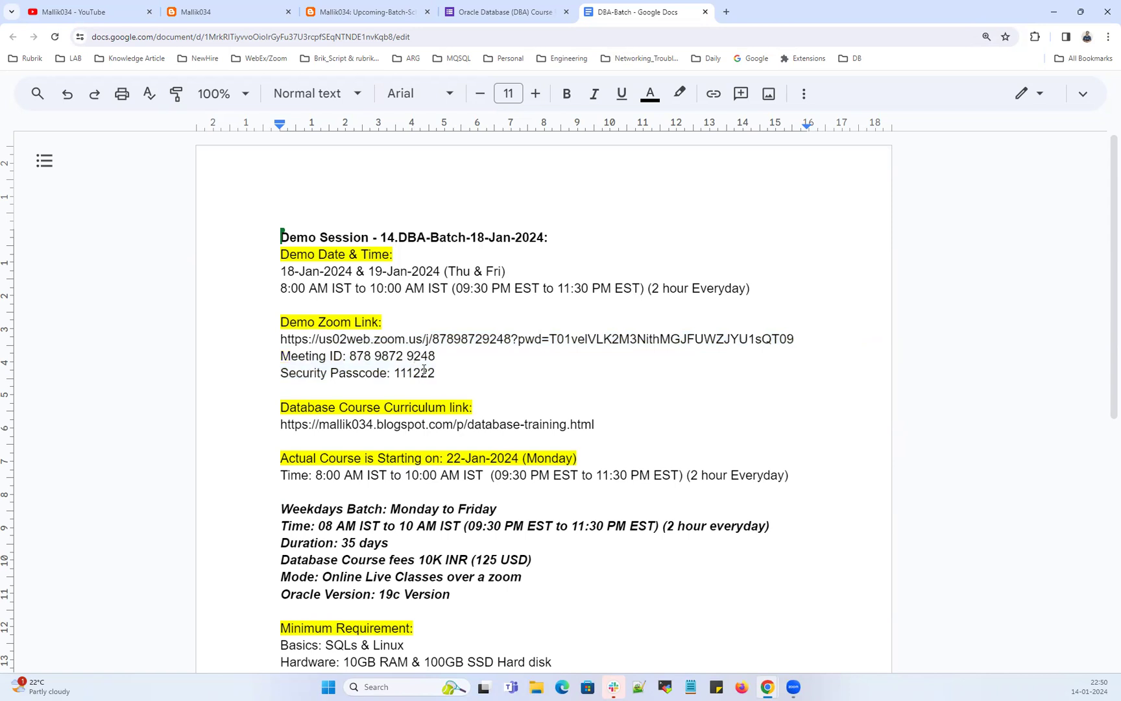
{"action": "mouse_move", "coordinate": [436, 375]}
{"action": "left_mouse_down"}
{"action": "mouse_move", "coordinate": [282, 354]}
{"action": "mouse_move", "coordinate": [281, 340]}
{"action": "left_mouse_up"}
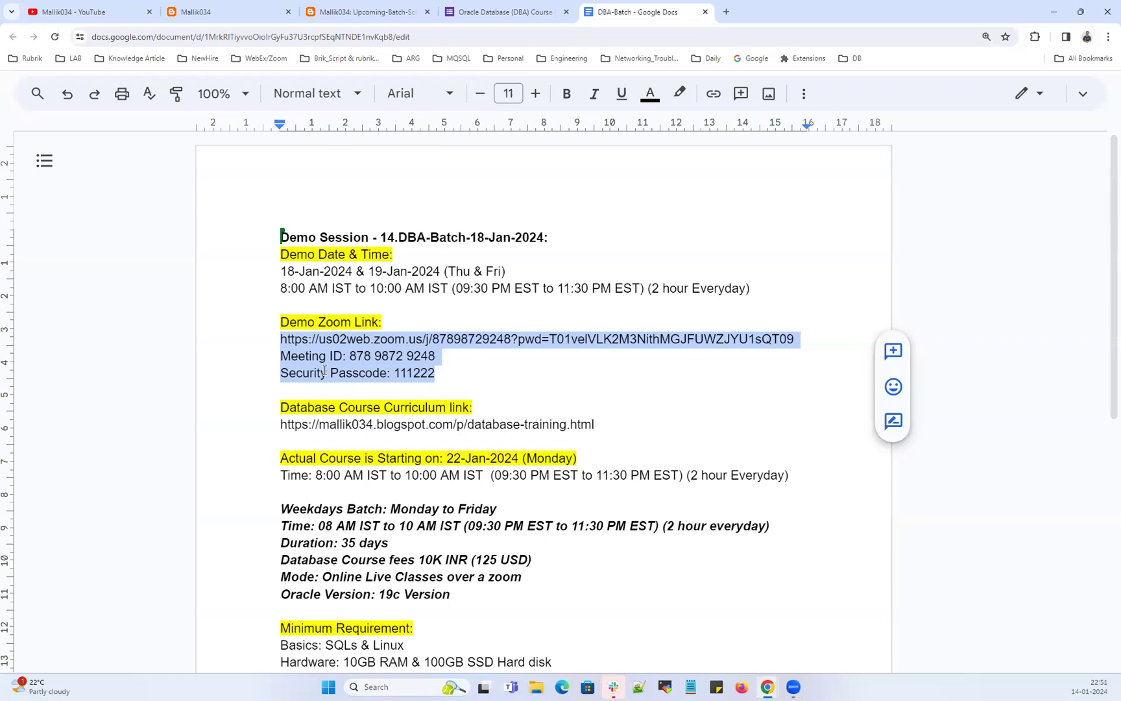
Highlight the curriculum link heading and URL in the document, then switch to the Mallik034 blog
{"action": "left_click", "coordinate": [415, 382]}
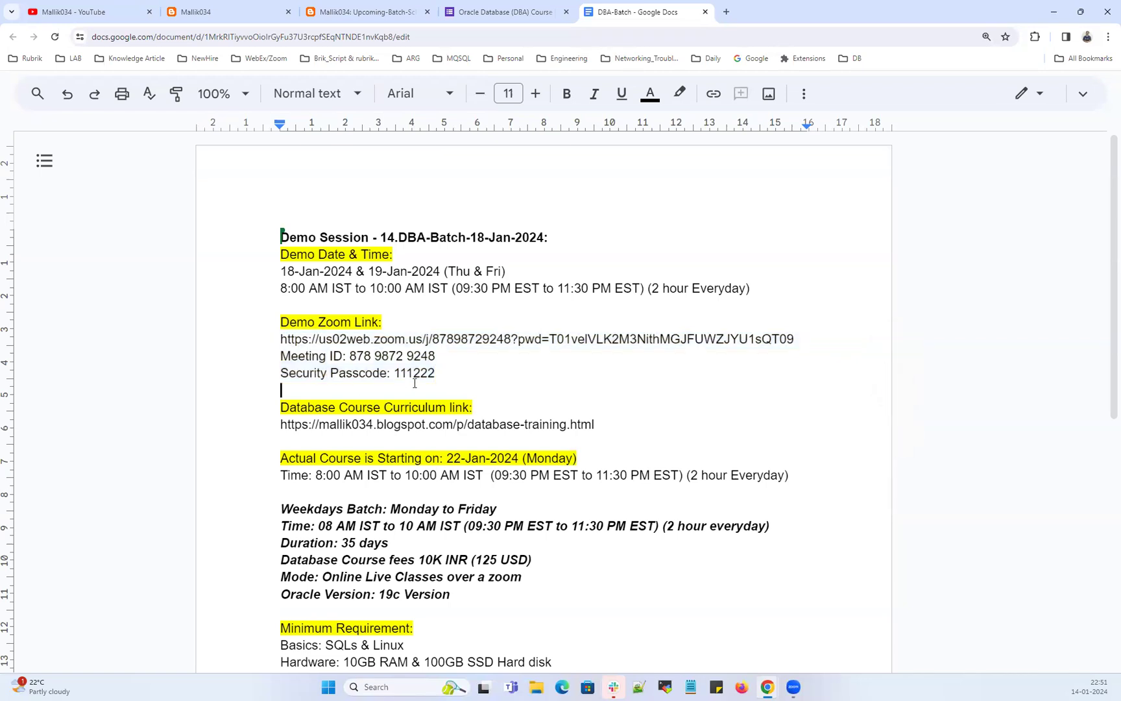
{"action": "mouse_move", "coordinate": [279, 409]}
{"action": "left_mouse_down"}
{"action": "mouse_move", "coordinate": [280, 426]}
{"action": "mouse_move", "coordinate": [432, 422]}
{"action": "left_mouse_up"}
{"action": "left_click", "coordinate": [329, 425]}
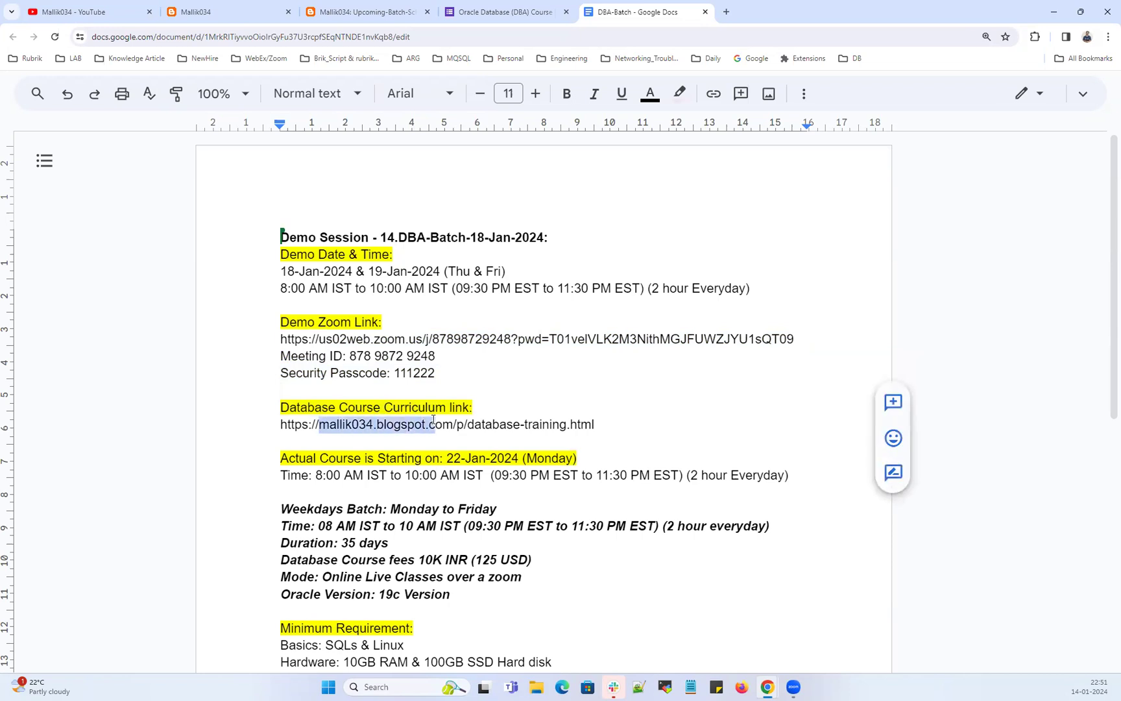
{"action": "mouse_move", "coordinate": [501, 424]}
{"action": "left_mouse_down"}
{"action": "mouse_move", "coordinate": [578, 424]}
{"action": "mouse_move", "coordinate": [281, 424]}
{"action": "left_mouse_up"}
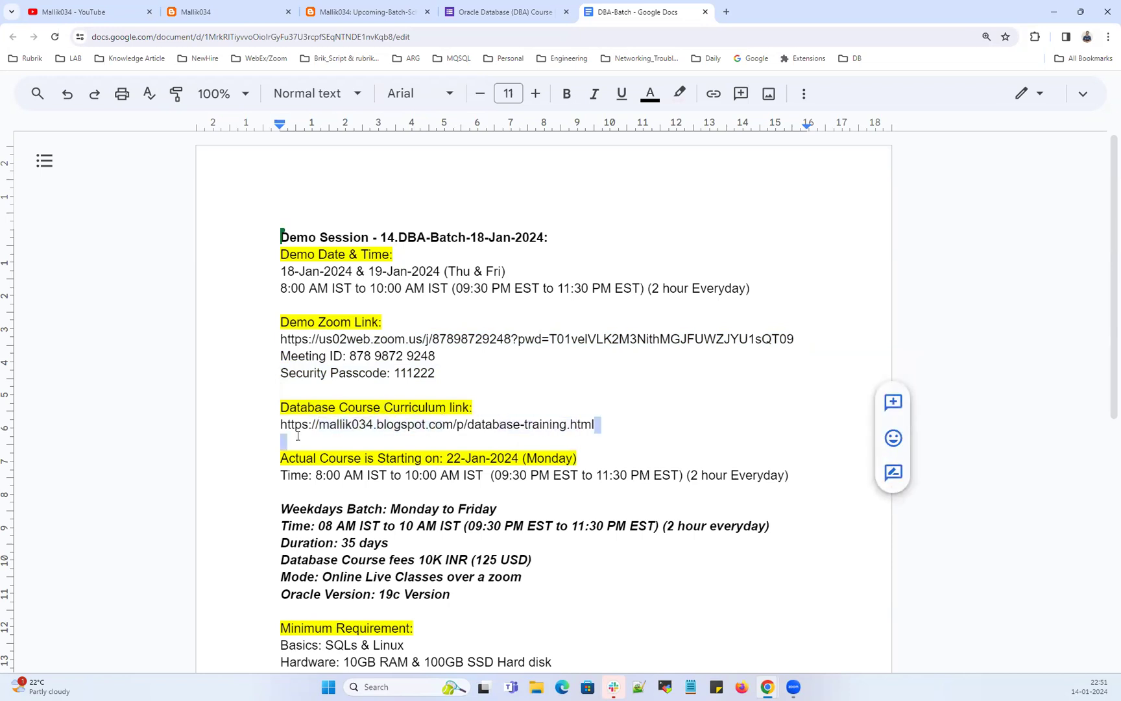
{"action": "left_click", "coordinate": [214, 11]}
{"action": "left_click_drag", "start_coordinate": [106, 37], "coordinate": [182, 37]}
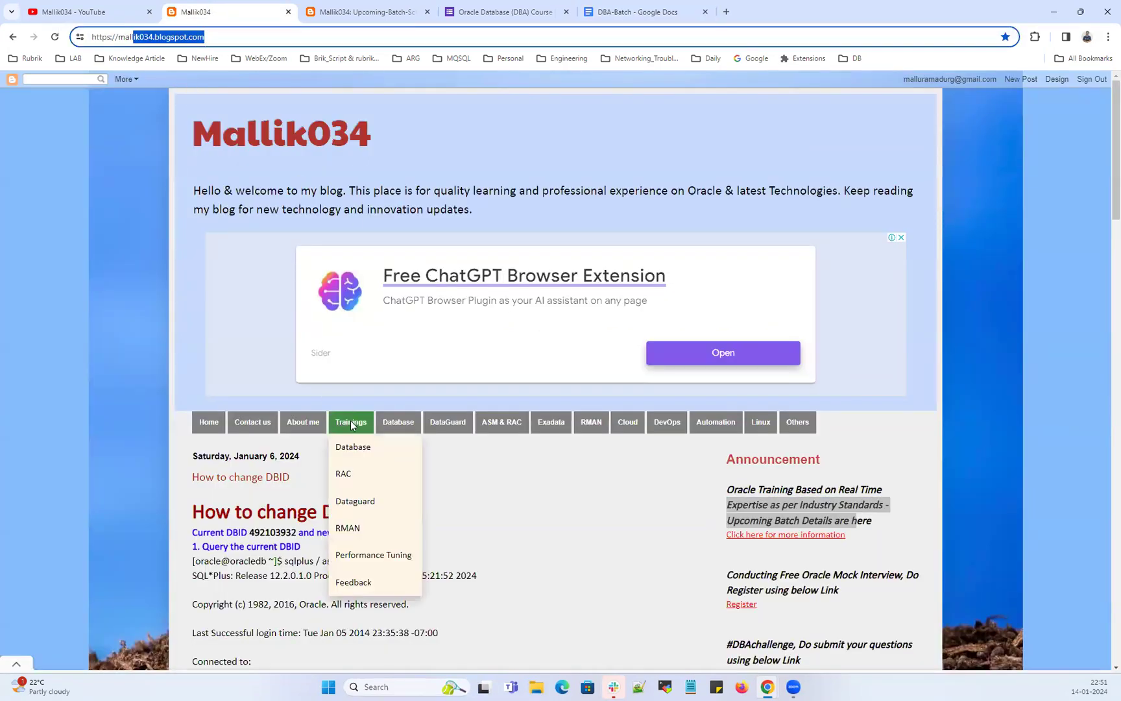
Open the Database-Training page in a separate tab and highlight its course key notes
{"action": "right_click", "coordinate": [353, 455]}
{"action": "left_click", "coordinate": [379, 464]}
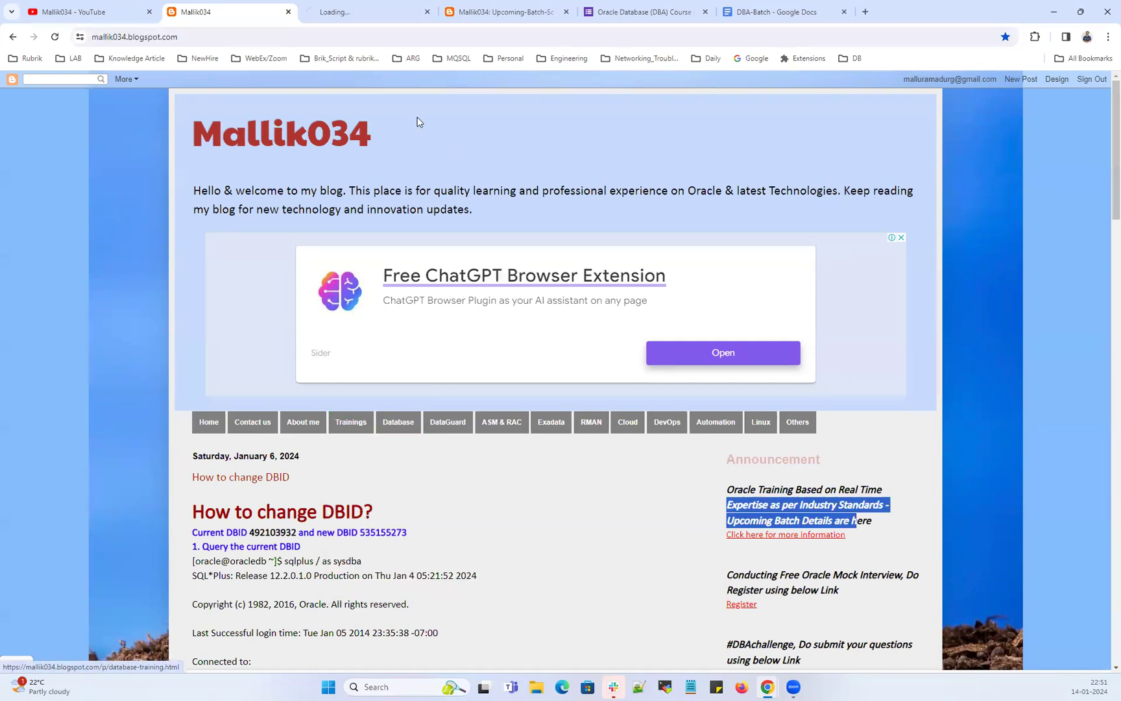
{"action": "left_click", "coordinate": [359, 11]}
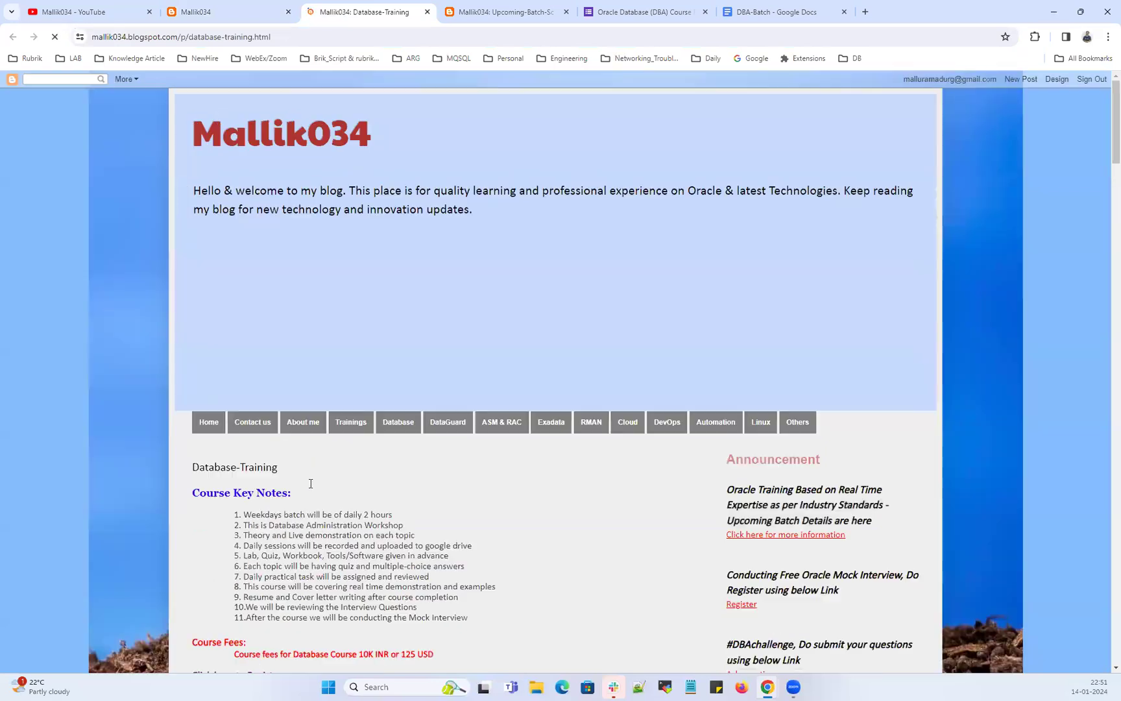
{"action": "left_click_drag", "start_coordinate": [225, 298], "coordinate": [399, 432]}
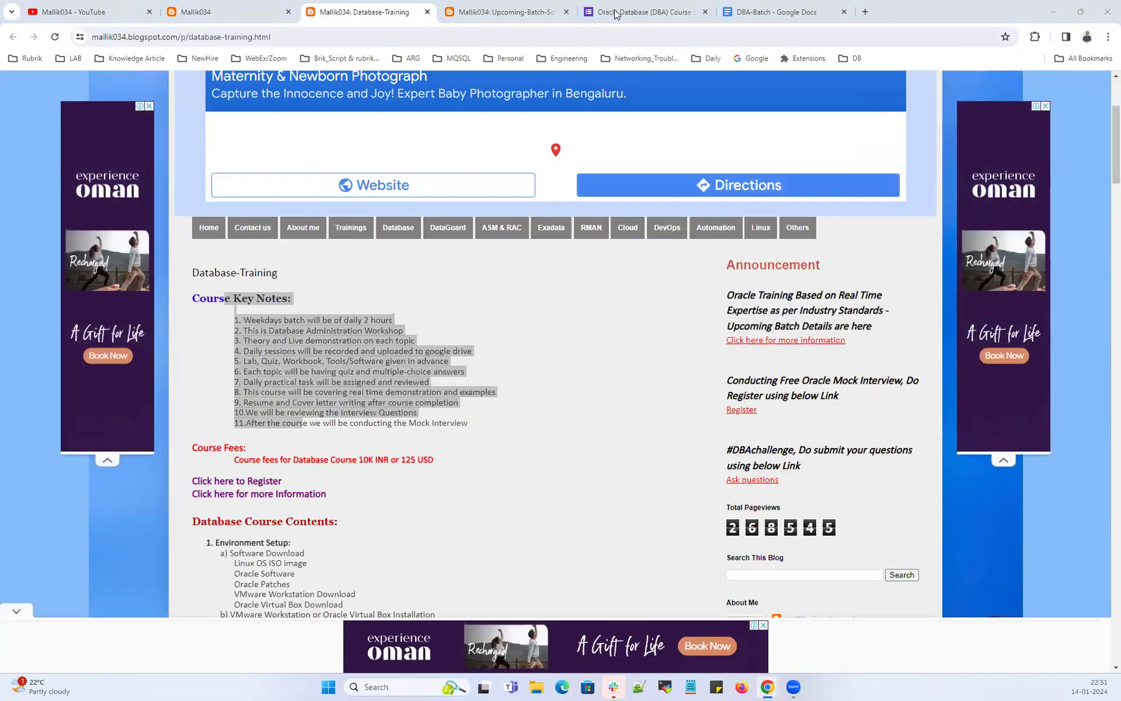
Copy the Database Course Curriculum link from the DBA-Batch document and load it in a new tab
{"action": "left_click", "coordinate": [775, 12]}
{"action": "key", "text": "Left"}
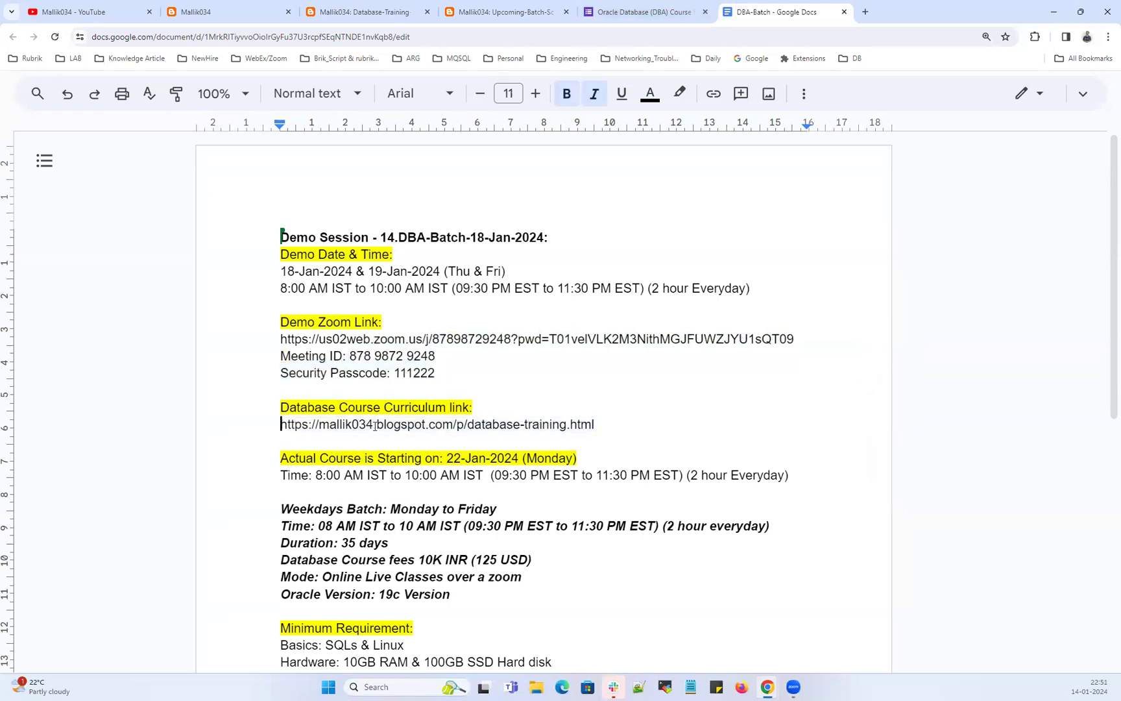
{"action": "left_click_drag", "start_coordinate": [281, 424], "coordinate": [609, 424]}
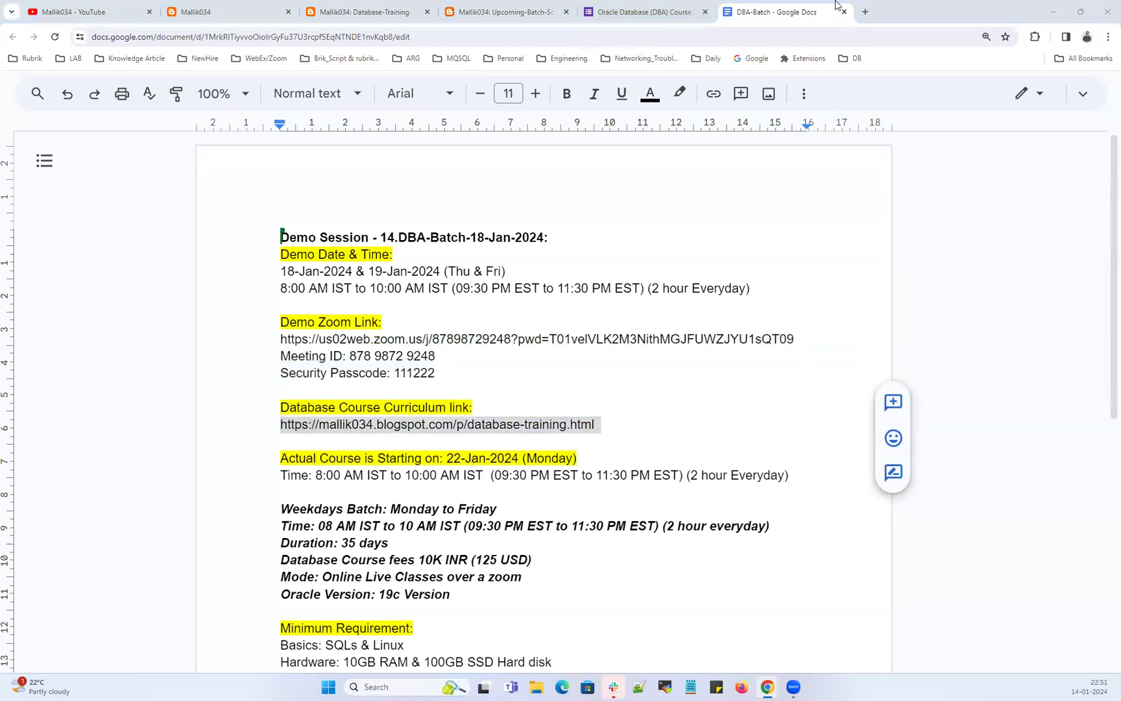
{"action": "key", "text": "ctrl+c"}
{"action": "key", "text": "ctrl+t"}
{"action": "key", "text": "ctrl+v"}
{"action": "key", "text": "Return"}
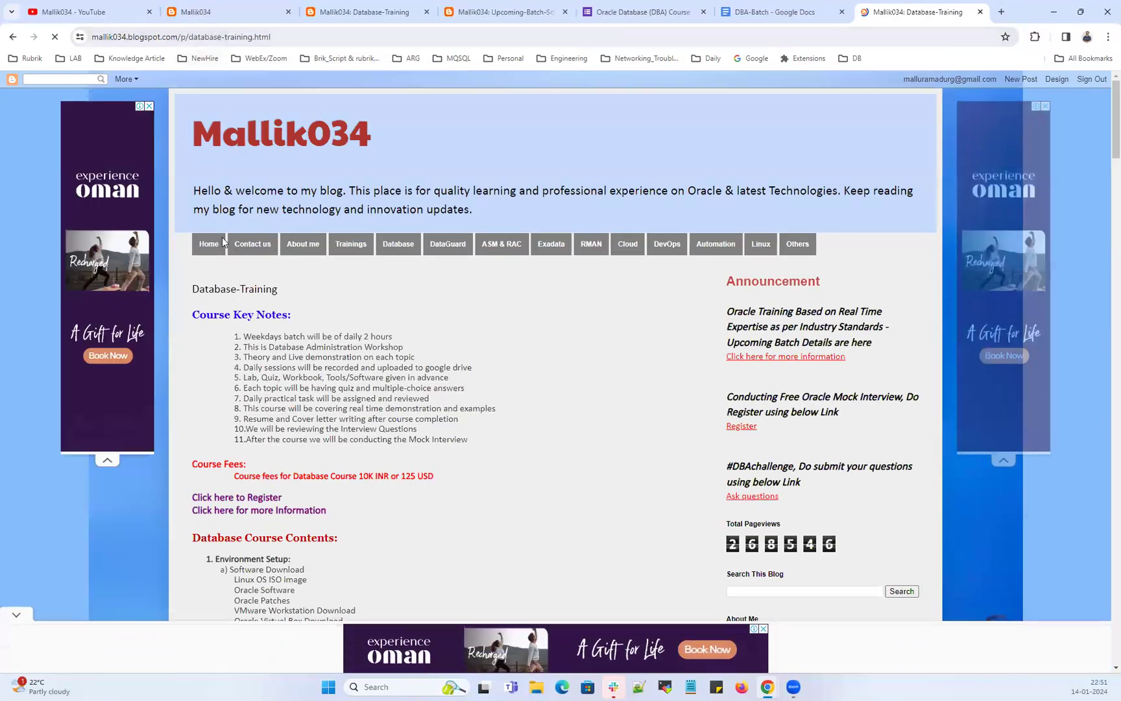
{"action": "scroll", "coordinate": [206, 338], "scroll_direction": "down", "scroll_amount": 2}
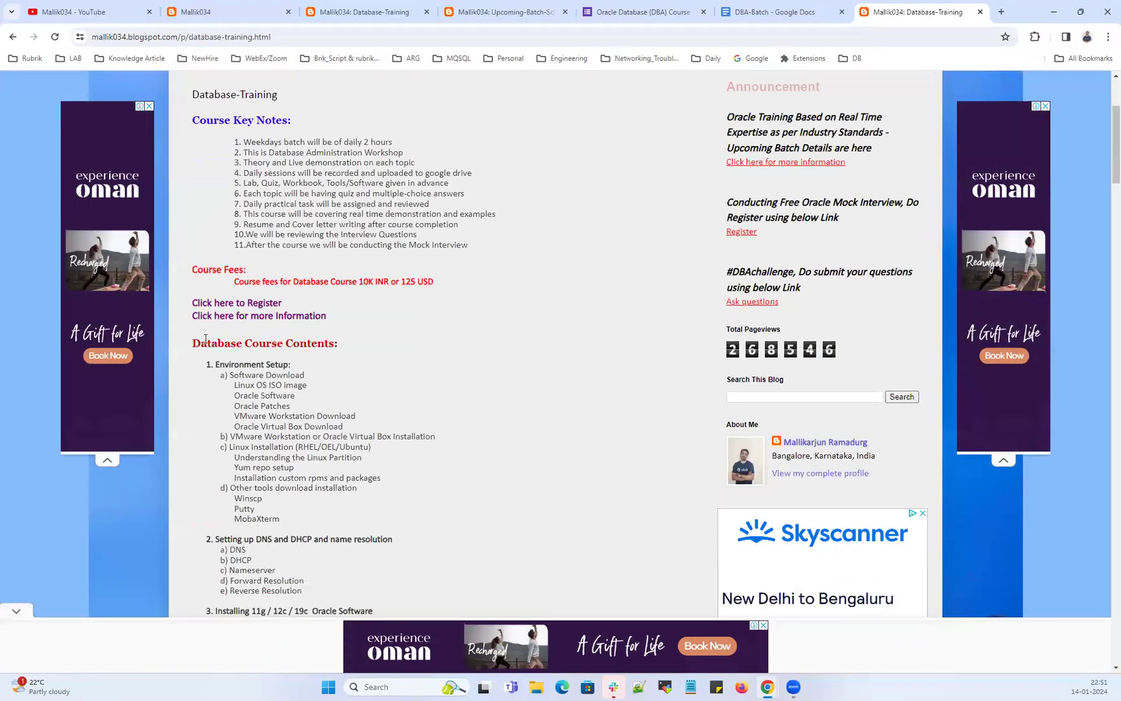
{"action": "left_click_drag", "start_coordinate": [205, 338], "coordinate": [331, 387]}
{"action": "scroll", "coordinate": [332, 385], "scroll_direction": "down", "scroll_amount": 2}
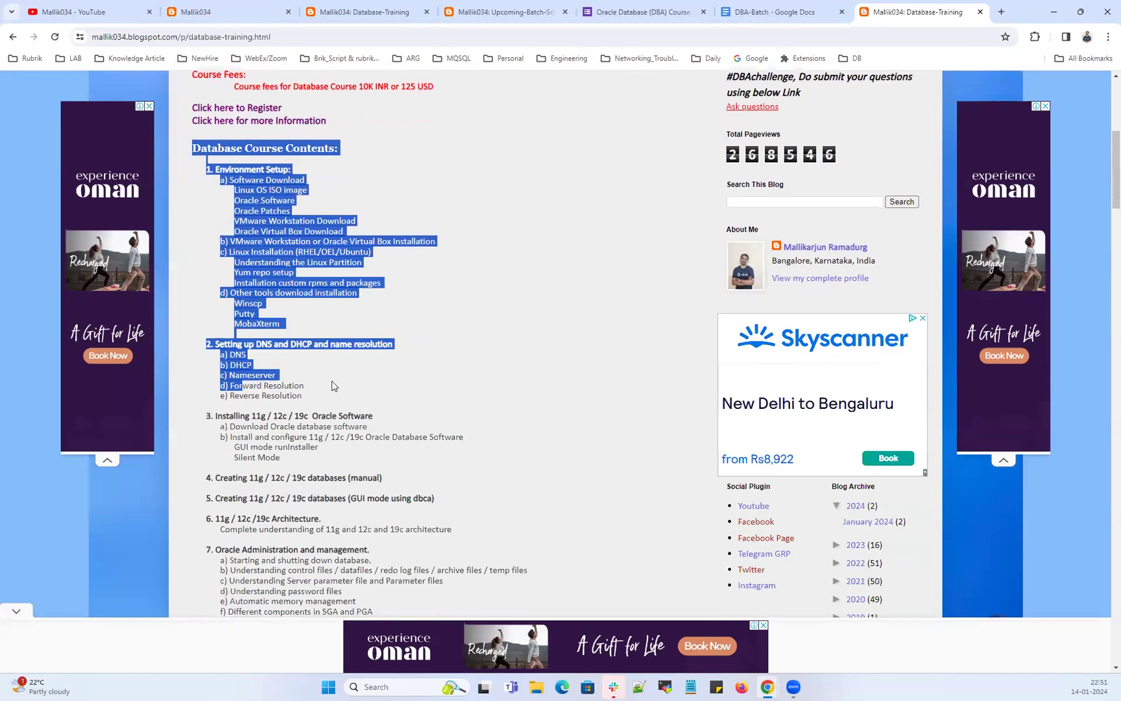
Highlight course sections 1–3: Environment Setup, DNS/DHCP setup and Oracle software installation
{"action": "left_click", "coordinate": [332, 385]}
{"action": "left_click_drag", "start_coordinate": [206, 168], "coordinate": [361, 407]}
{"action": "left_click", "coordinate": [361, 407]}
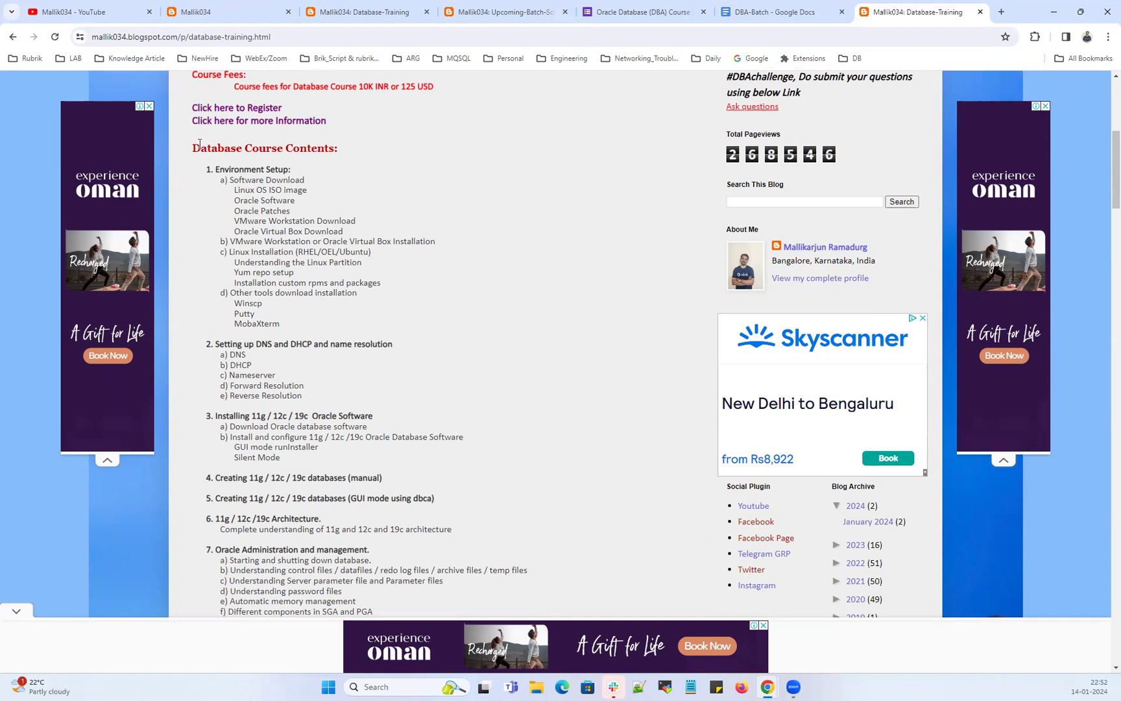
{"action": "left_click_drag", "start_coordinate": [201, 147], "coordinate": [311, 404]}
{"action": "left_click", "coordinate": [343, 409]}
{"action": "left_click_drag", "start_coordinate": [203, 171], "coordinate": [302, 411]}
{"action": "left_click", "coordinate": [339, 374]}
{"action": "left_click_drag", "start_coordinate": [221, 175], "coordinate": [281, 279]}
{"action": "left_click", "coordinate": [220, 163]}
{"action": "left_click_drag", "start_coordinate": [206, 167], "coordinate": [284, 173]}
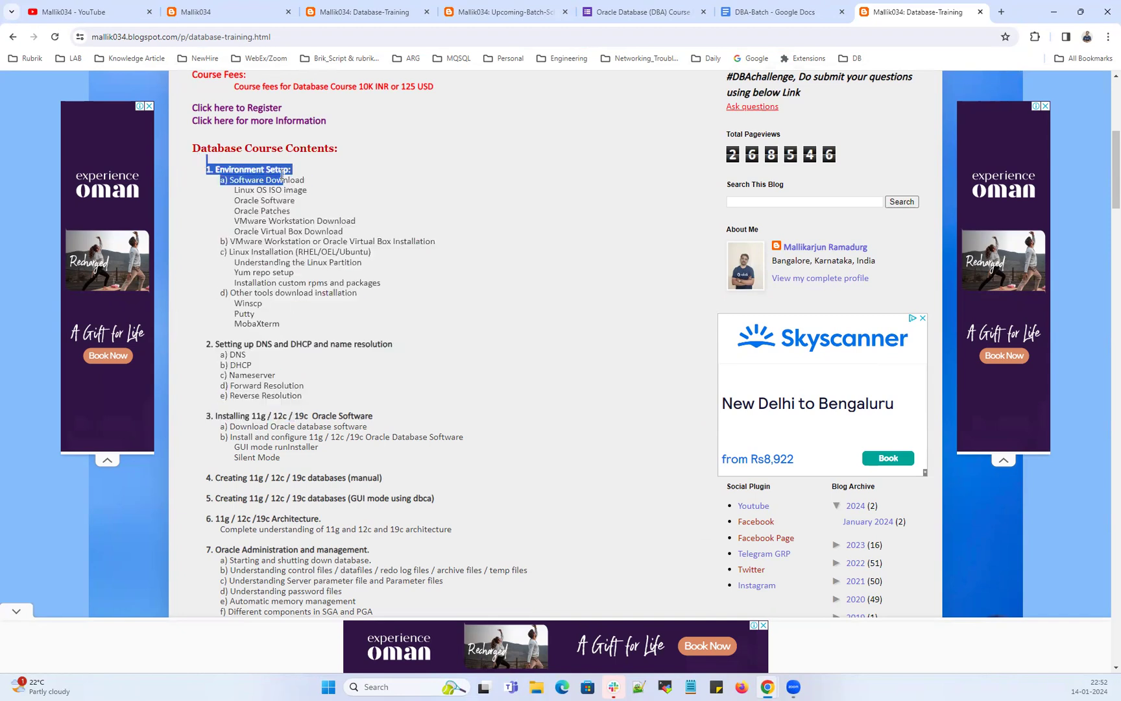
{"action": "mouse_move", "coordinate": [244, 344]}
{"action": "left_mouse_down"}
{"action": "mouse_move", "coordinate": [264, 395]}
{"action": "mouse_move", "coordinate": [255, 458]}
{"action": "left_mouse_up"}
{"action": "left_click", "coordinate": [262, 422]}
{"action": "scroll", "coordinate": [304, 312], "scroll_direction": "down", "scroll_amount": 2}
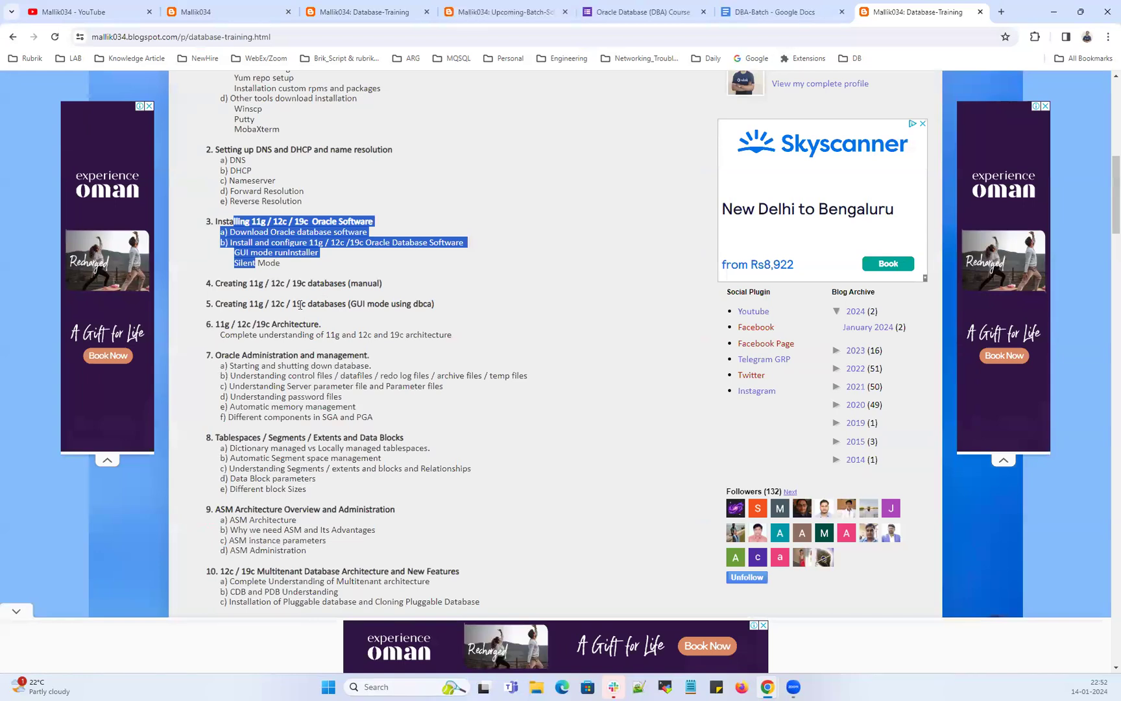
Highlight the Architecture, Tablespaces/Segments, ASM, Multitenant, User Account Management and Backup and Recovery sections
{"action": "left_click_drag", "start_coordinate": [214, 325], "coordinate": [302, 335]}
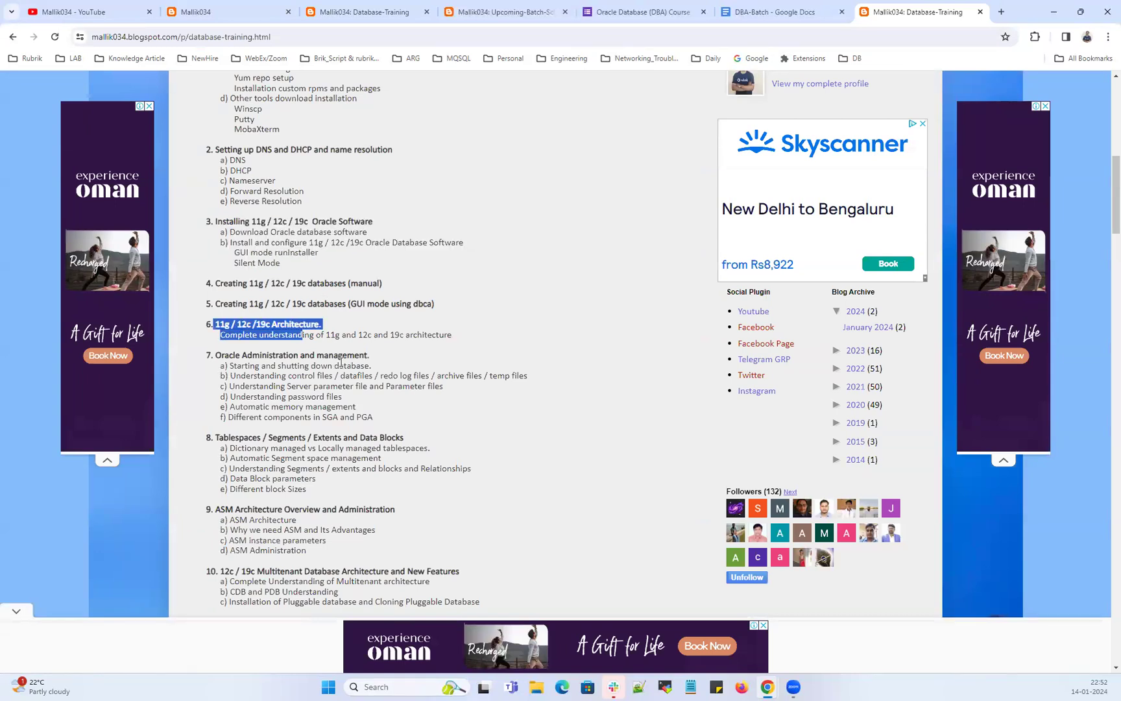
{"action": "scroll", "coordinate": [315, 400], "scroll_direction": "down", "scroll_amount": 1}
{"action": "left_click_drag", "start_coordinate": [213, 257], "coordinate": [381, 329]}
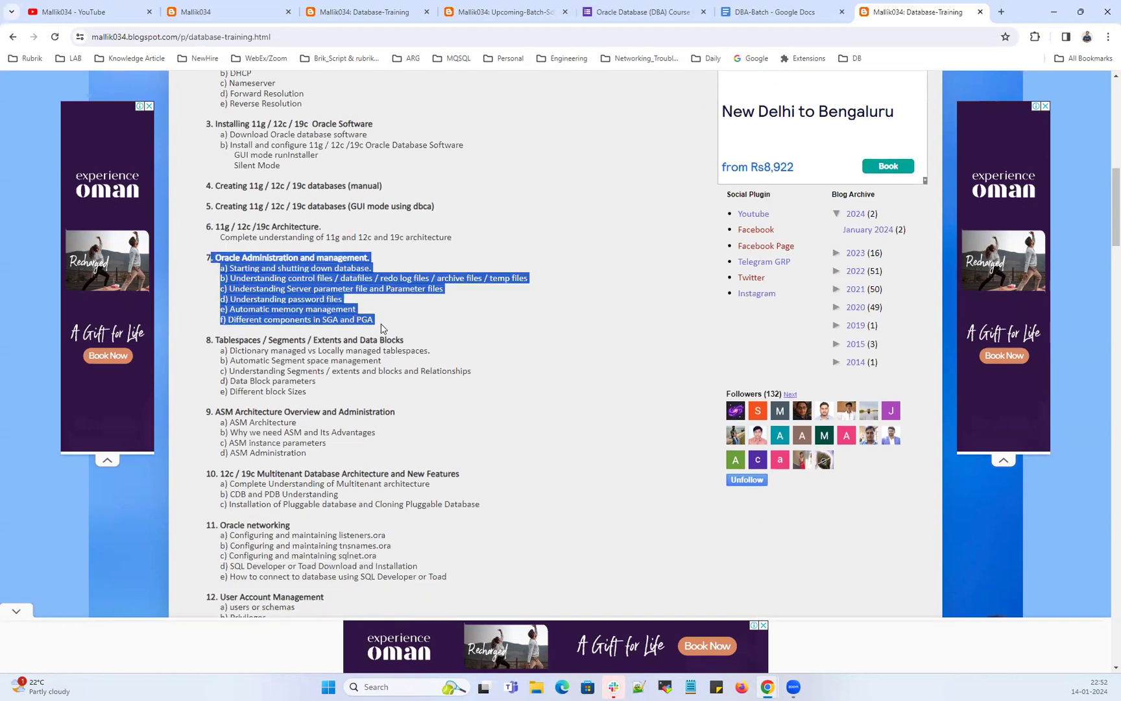
{"action": "mouse_move", "coordinate": [239, 340]}
{"action": "left_mouse_down"}
{"action": "mouse_move", "coordinate": [327, 395]}
{"action": "mouse_move", "coordinate": [210, 265]}
{"action": "left_mouse_up"}
{"action": "left_click", "coordinate": [327, 395]}
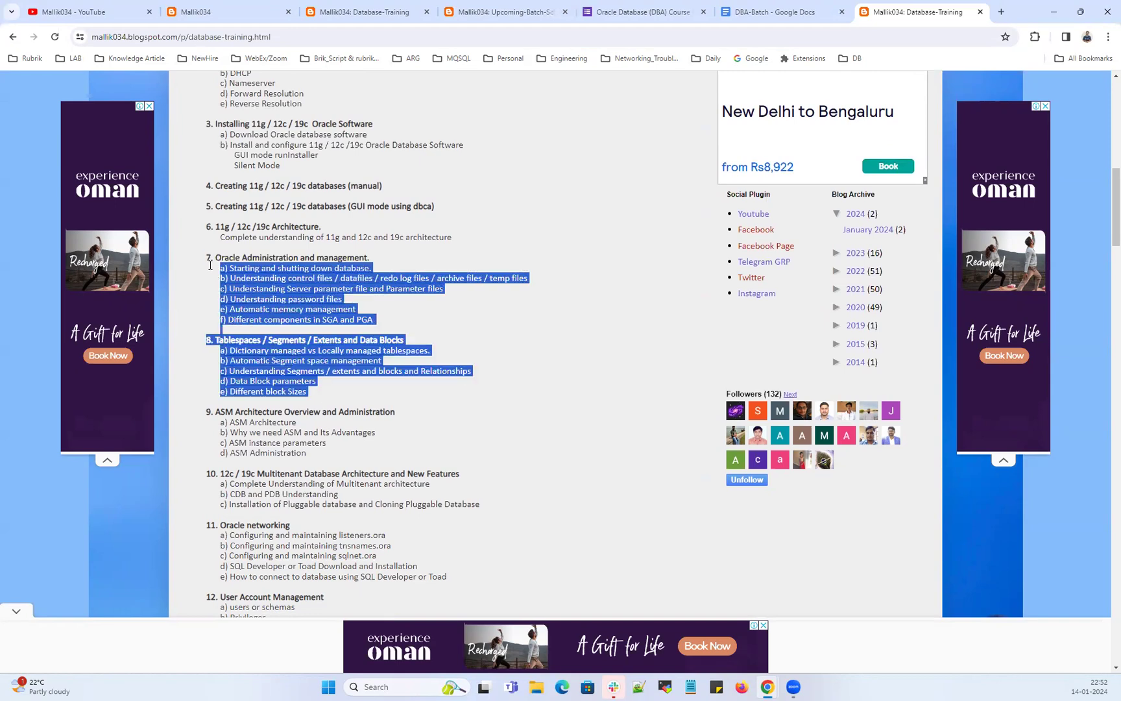
{"action": "scroll", "coordinate": [252, 322], "scroll_direction": "down", "scroll_amount": 1}
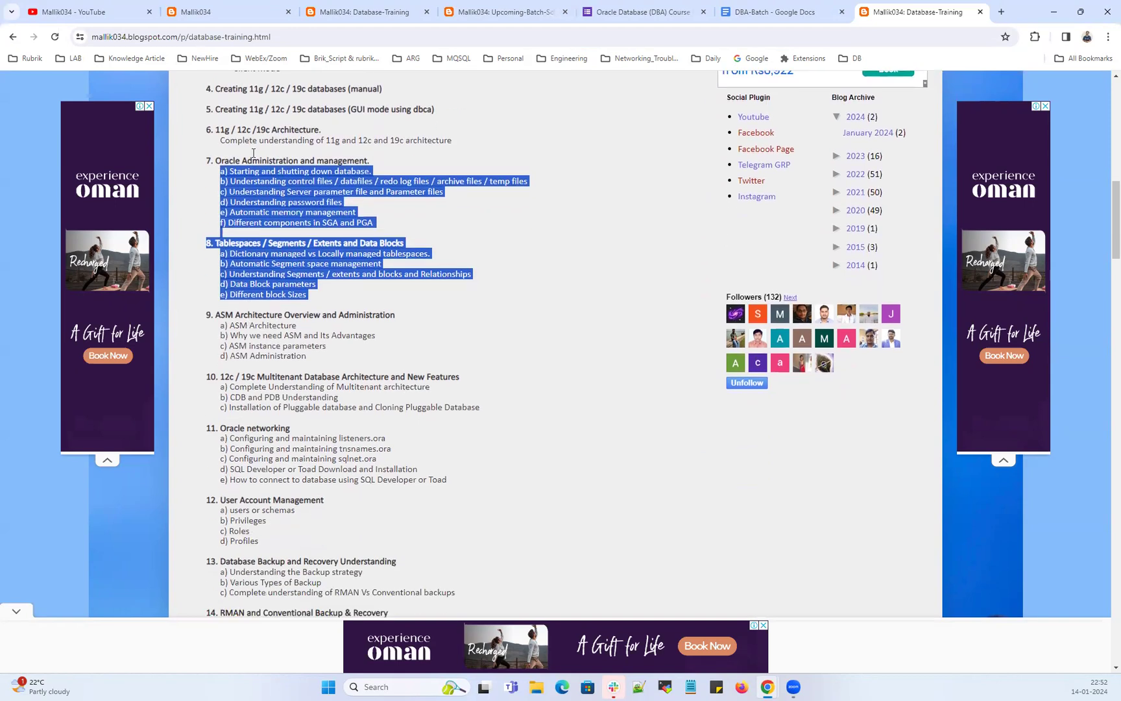
{"action": "left_click_drag", "start_coordinate": [210, 314], "coordinate": [321, 363]}
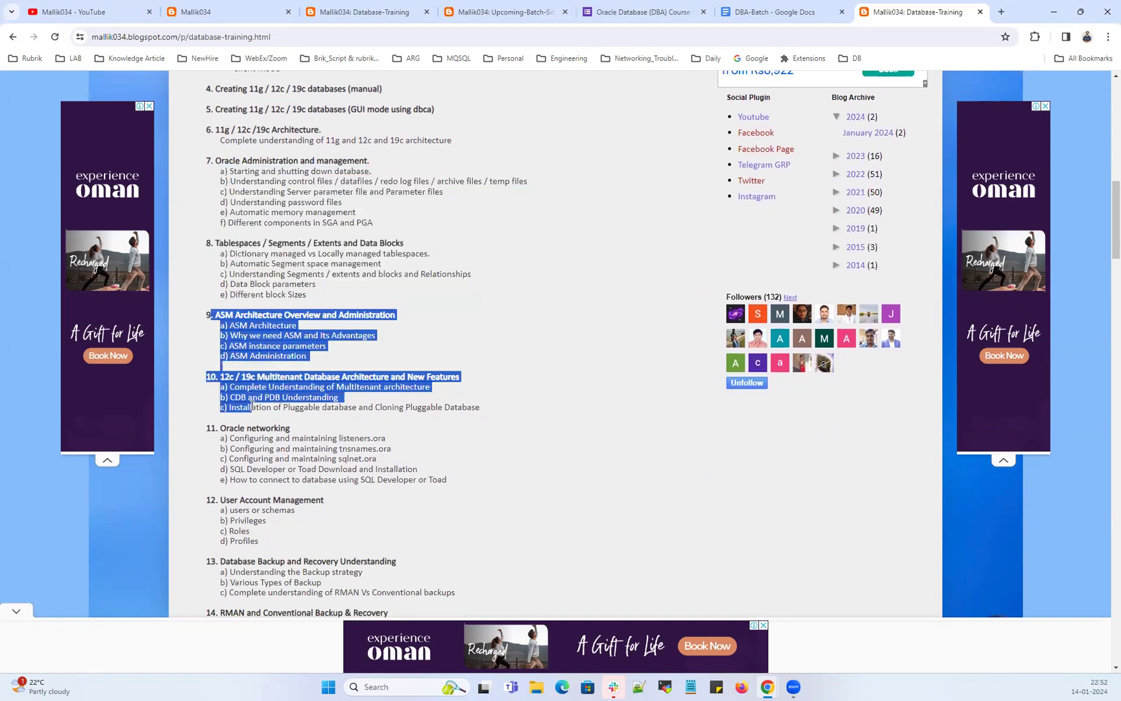
{"action": "left_click_drag", "start_coordinate": [207, 377], "coordinate": [349, 411]}
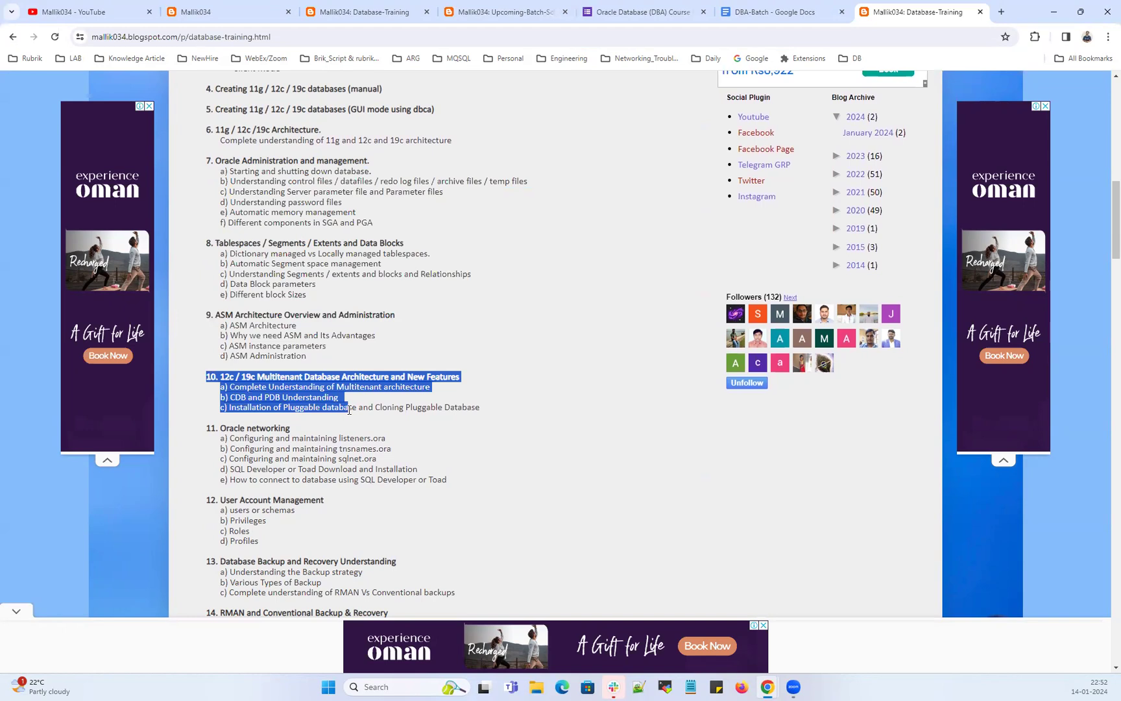
{"action": "scroll", "coordinate": [277, 430], "scroll_direction": "down", "scroll_amount": 2}
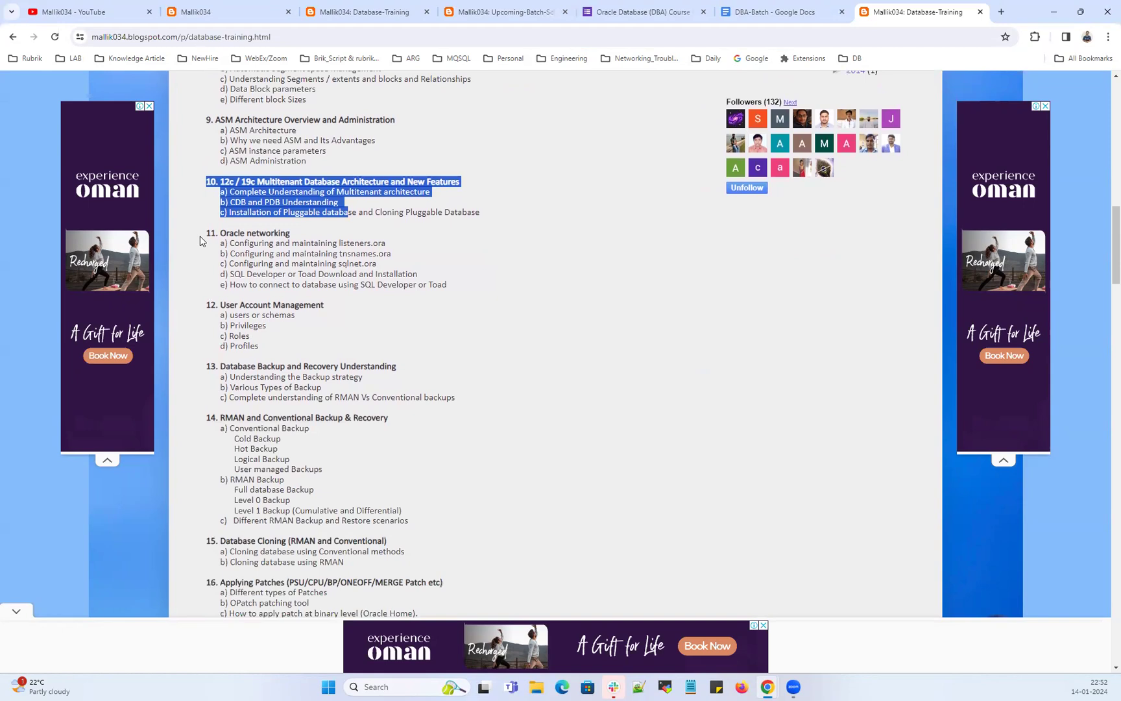
{"action": "mouse_move", "coordinate": [204, 234]}
{"action": "left_mouse_down"}
{"action": "mouse_move", "coordinate": [316, 279]}
{"action": "mouse_move", "coordinate": [448, 296]}
{"action": "left_mouse_up"}
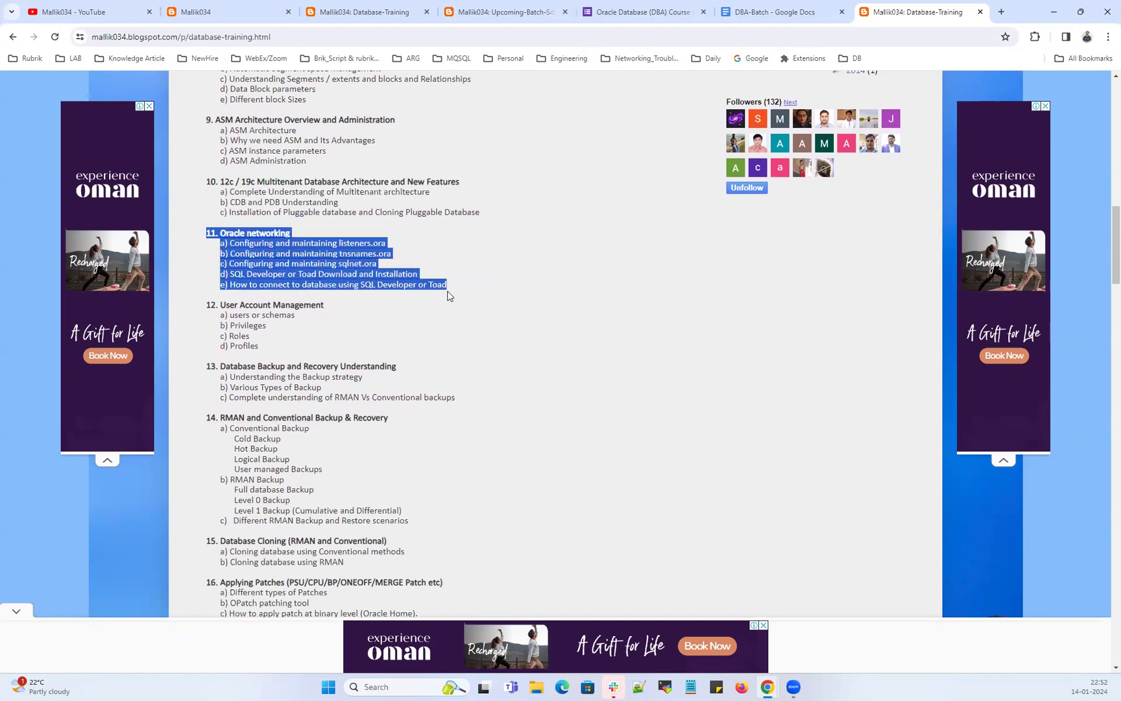
{"action": "left_click_drag", "start_coordinate": [209, 304], "coordinate": [274, 349]}
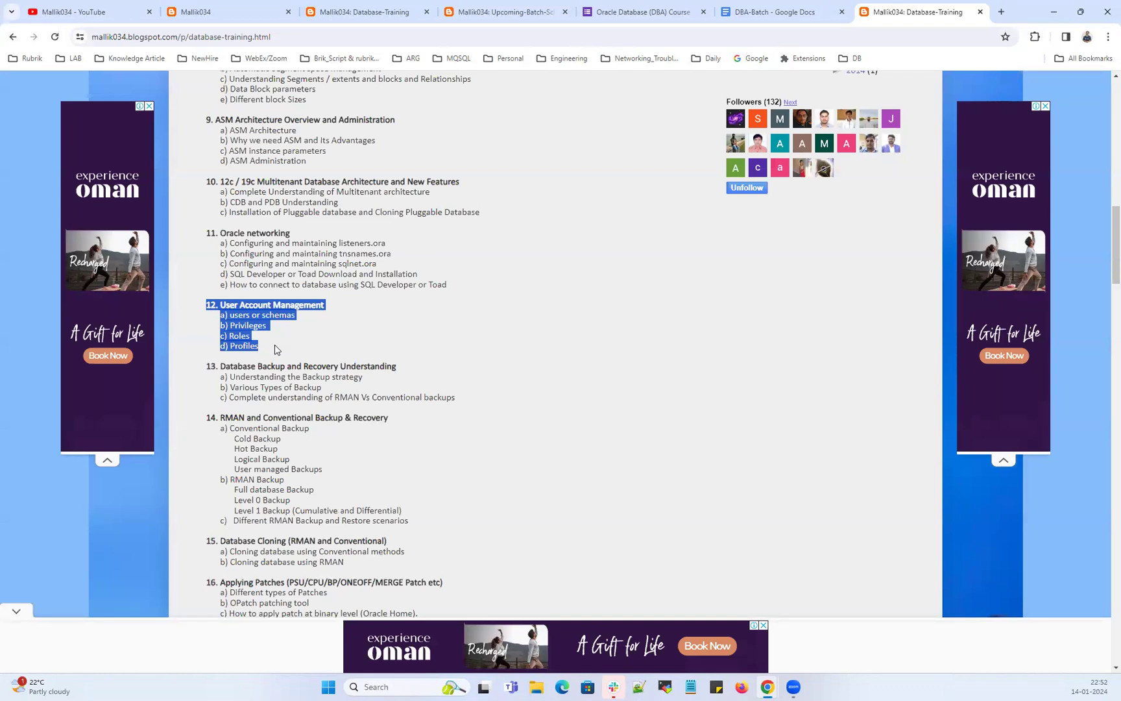
{"action": "mouse_move", "coordinate": [211, 365]}
{"action": "left_mouse_down"}
{"action": "mouse_move", "coordinate": [332, 394]}
{"action": "mouse_move", "coordinate": [369, 525]}
{"action": "mouse_move", "coordinate": [427, 526]}
{"action": "left_mouse_up"}
{"action": "scroll", "coordinate": [420, 407], "scroll_direction": "down", "scroll_amount": 2}
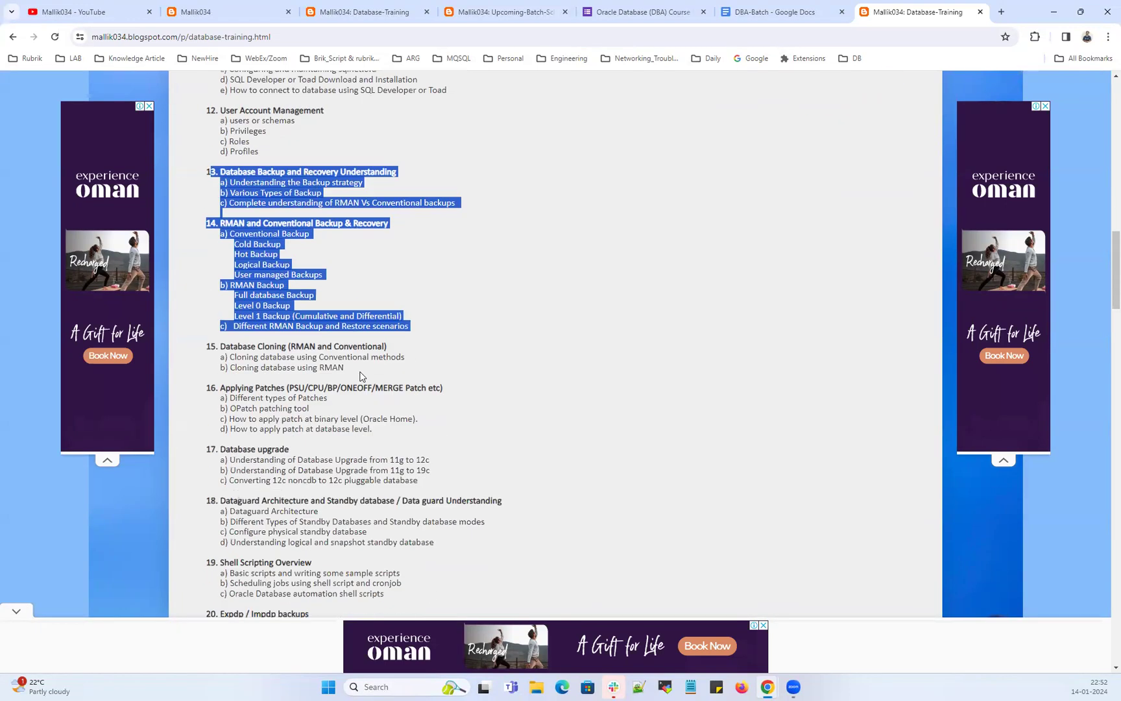
Highlight the Database Cloning, Applying Patches, Shell Scripting, Expdp/Impdp and 12c/19c New Features sections
{"action": "left_click", "coordinate": [241, 363]}
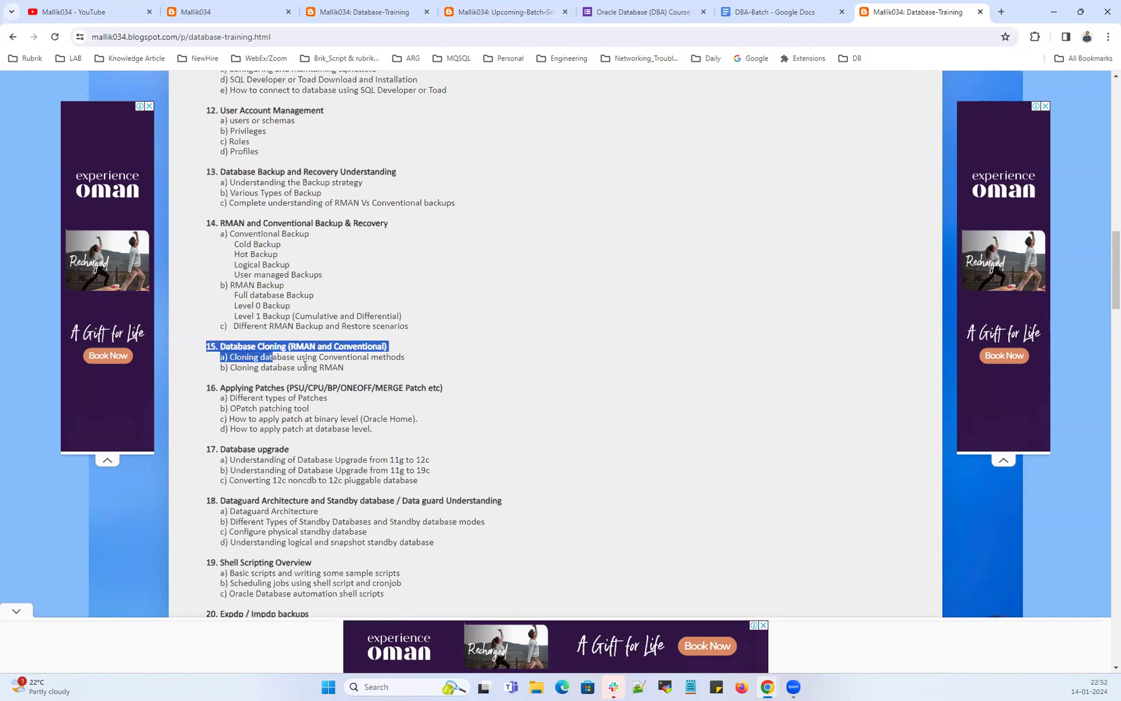
{"action": "left_click_drag", "start_coordinate": [208, 346], "coordinate": [354, 375]}
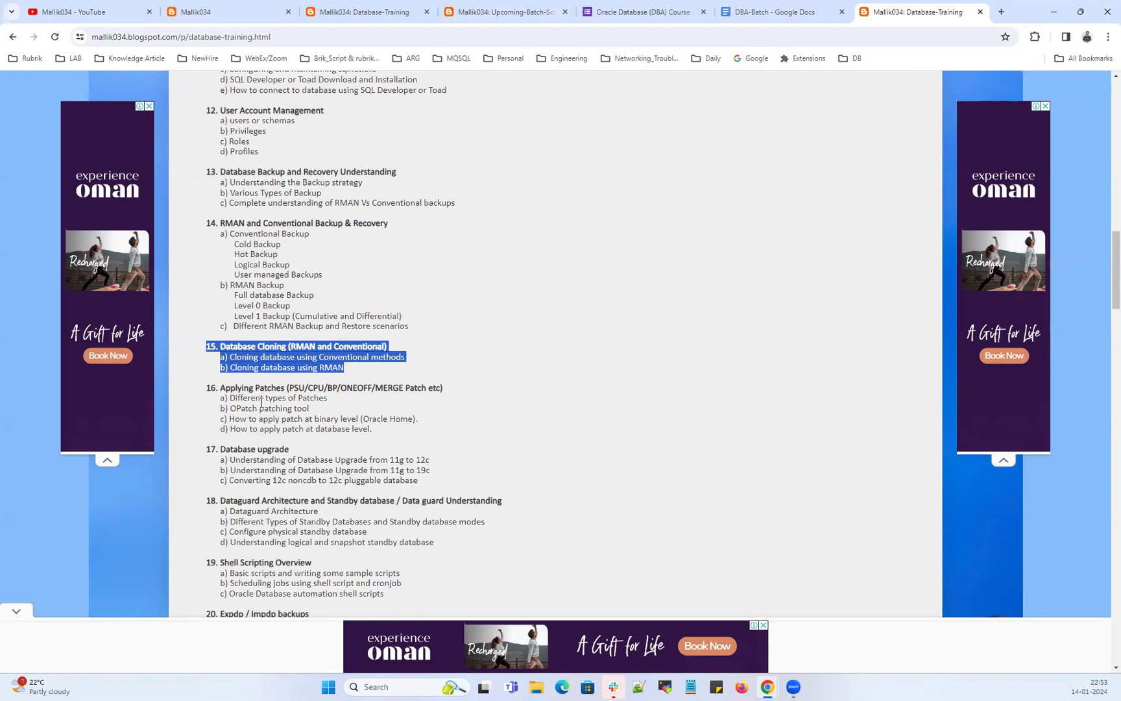
{"action": "left_click_drag", "start_coordinate": [203, 389], "coordinate": [263, 471]}
{"action": "scroll", "coordinate": [263, 470], "scroll_direction": "down", "scroll_amount": 2}
{"action": "mouse_move", "coordinate": [207, 307]}
{"action": "left_mouse_down"}
{"action": "mouse_move", "coordinate": [255, 336]}
{"action": "mouse_move", "coordinate": [396, 347]}
{"action": "left_mouse_up"}
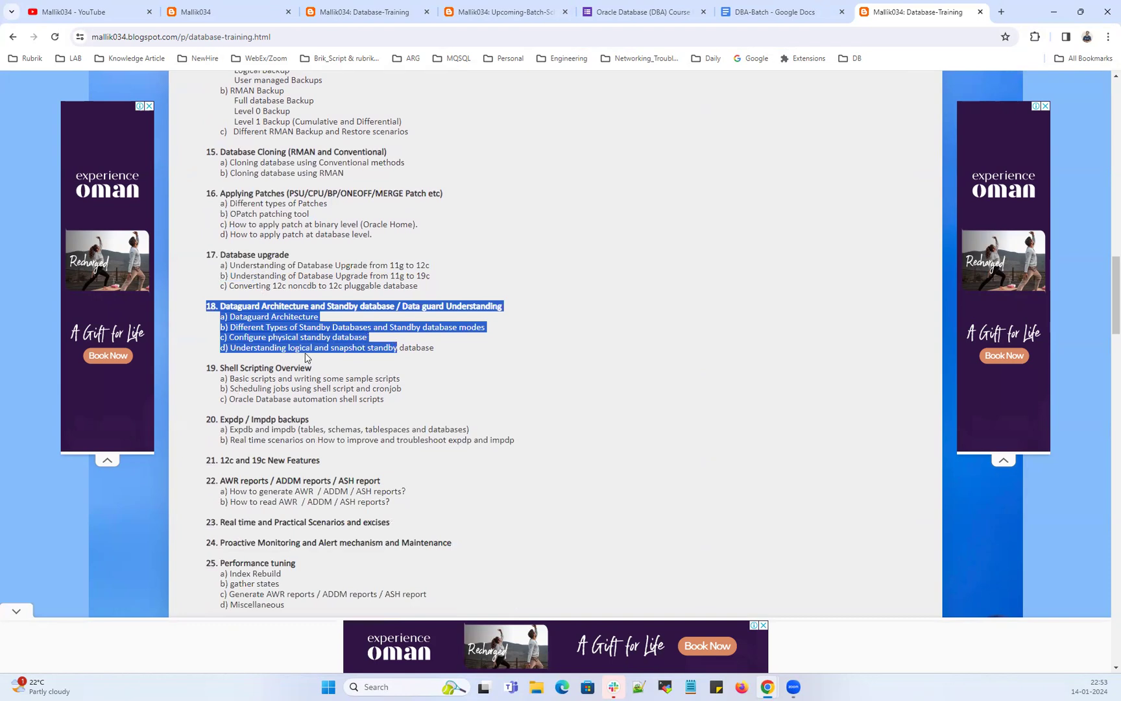
{"action": "left_click_drag", "start_coordinate": [207, 368], "coordinate": [350, 411]}
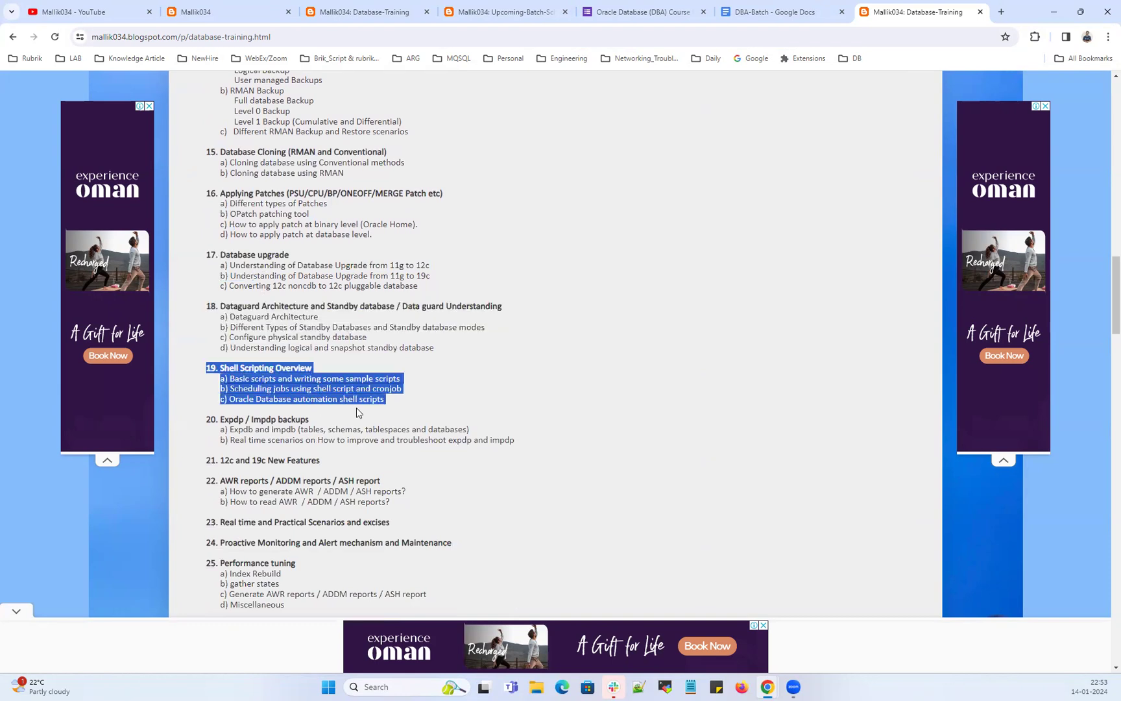
{"action": "left_click_drag", "start_coordinate": [215, 418], "coordinate": [307, 460]}
{"action": "left_click_drag", "start_coordinate": [213, 460], "coordinate": [329, 463]}
{"action": "scroll", "coordinate": [329, 463], "scroll_direction": "down", "scroll_amount": 2}
{"action": "left_click_drag", "start_coordinate": [215, 285], "coordinate": [390, 313]}
{"action": "left_click", "coordinate": [317, 336]}
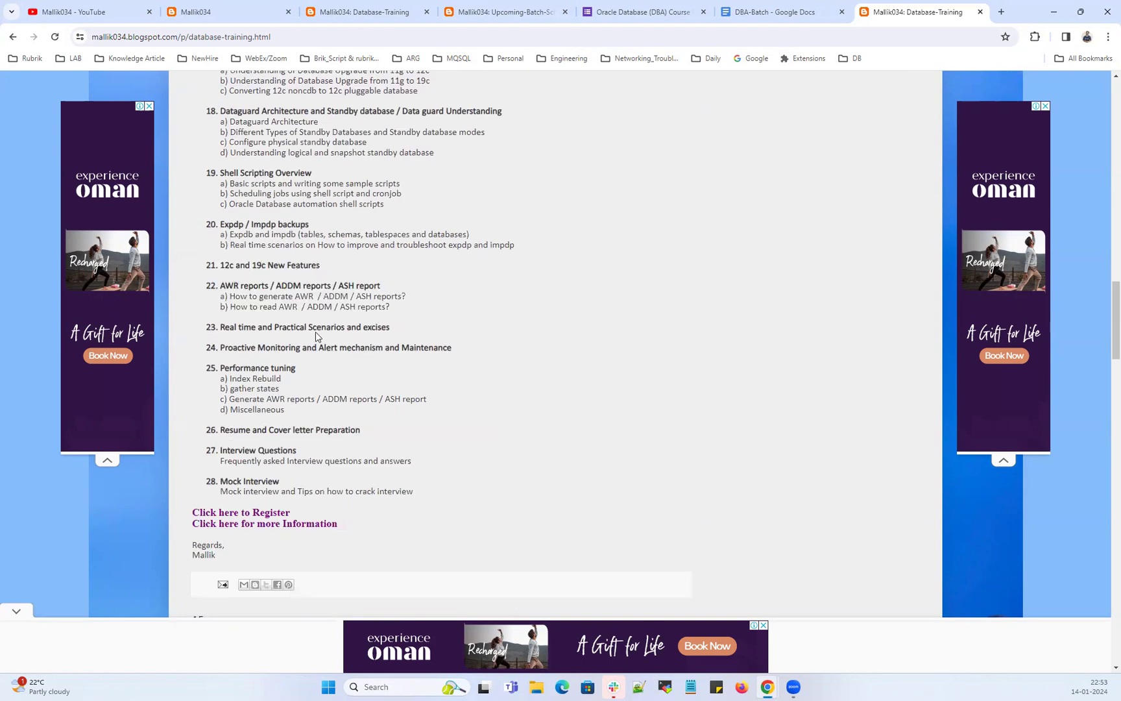
{"action": "left_click_drag", "start_coordinate": [218, 328], "coordinate": [392, 330]}
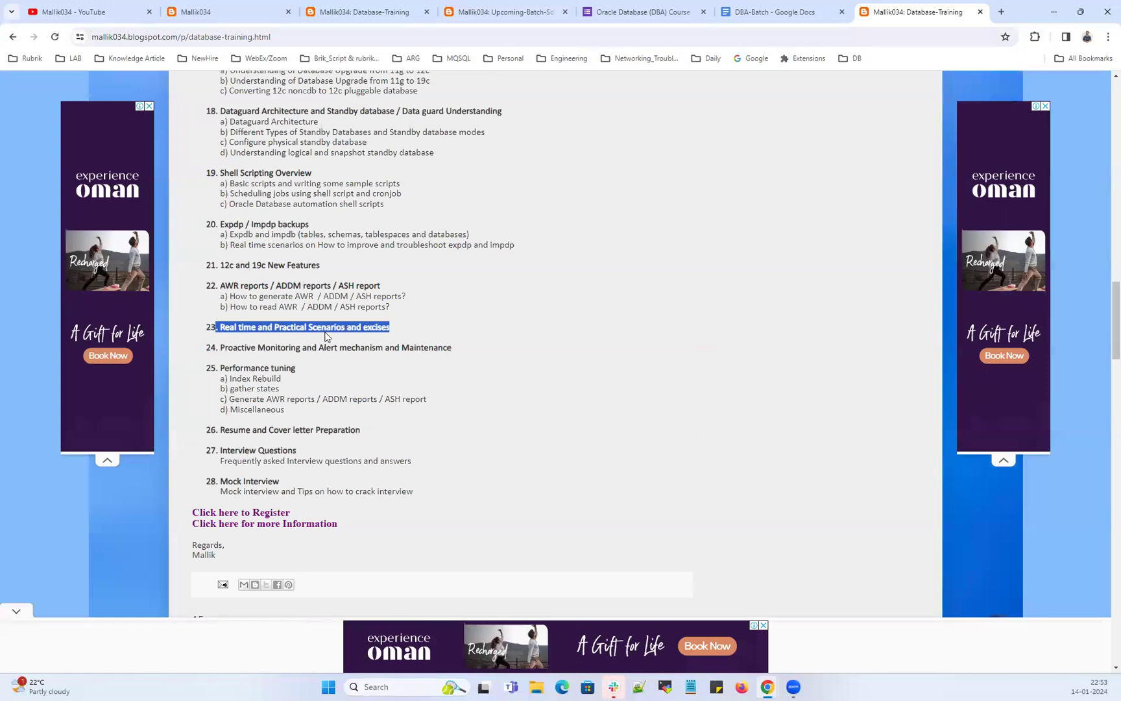
{"action": "left_click_drag", "start_coordinate": [221, 348], "coordinate": [408, 348]}
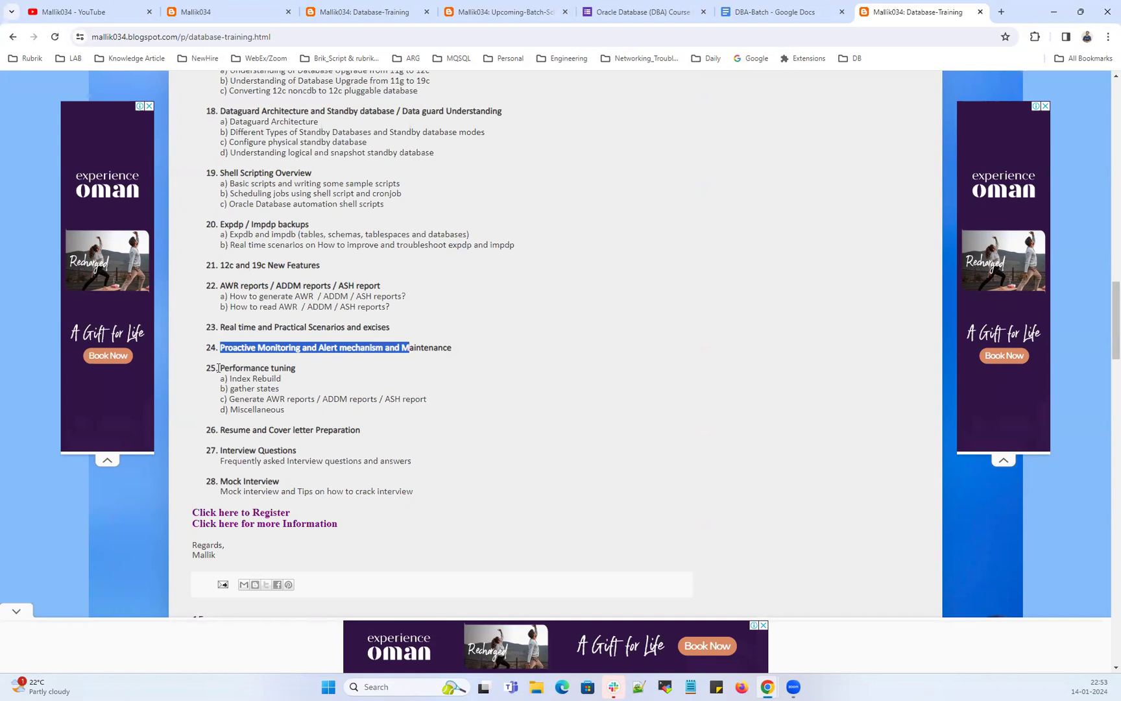
{"action": "left_click_drag", "start_coordinate": [219, 368], "coordinate": [300, 411]}
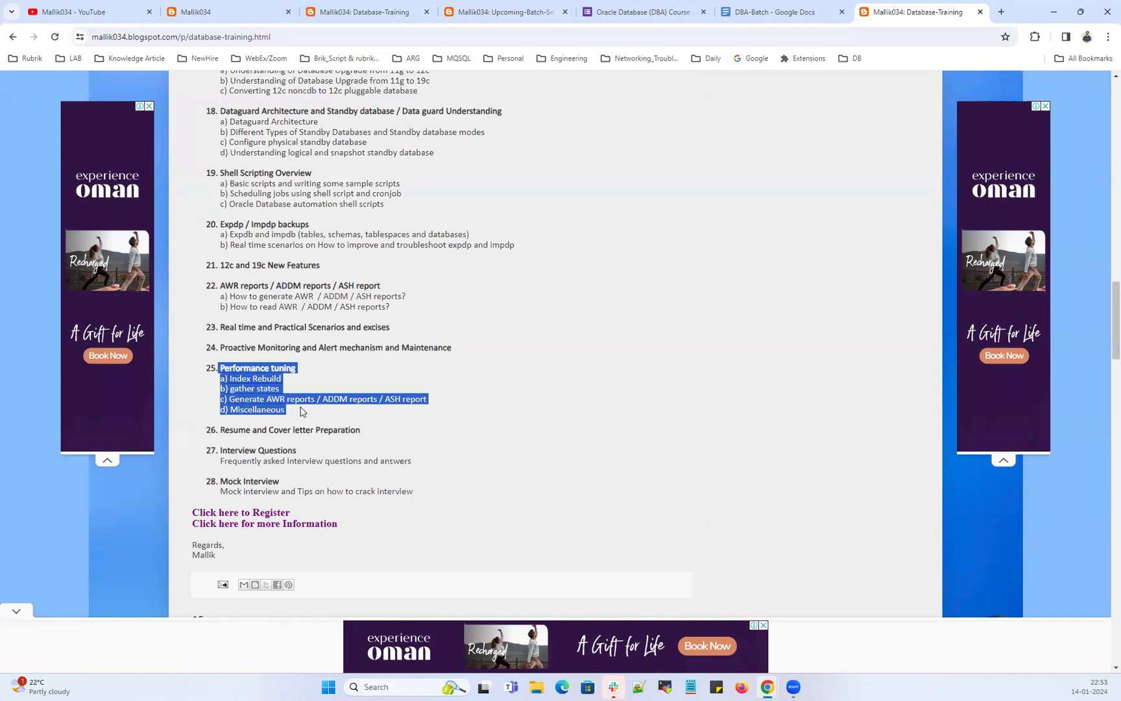
{"action": "left_click", "coordinate": [286, 395]}
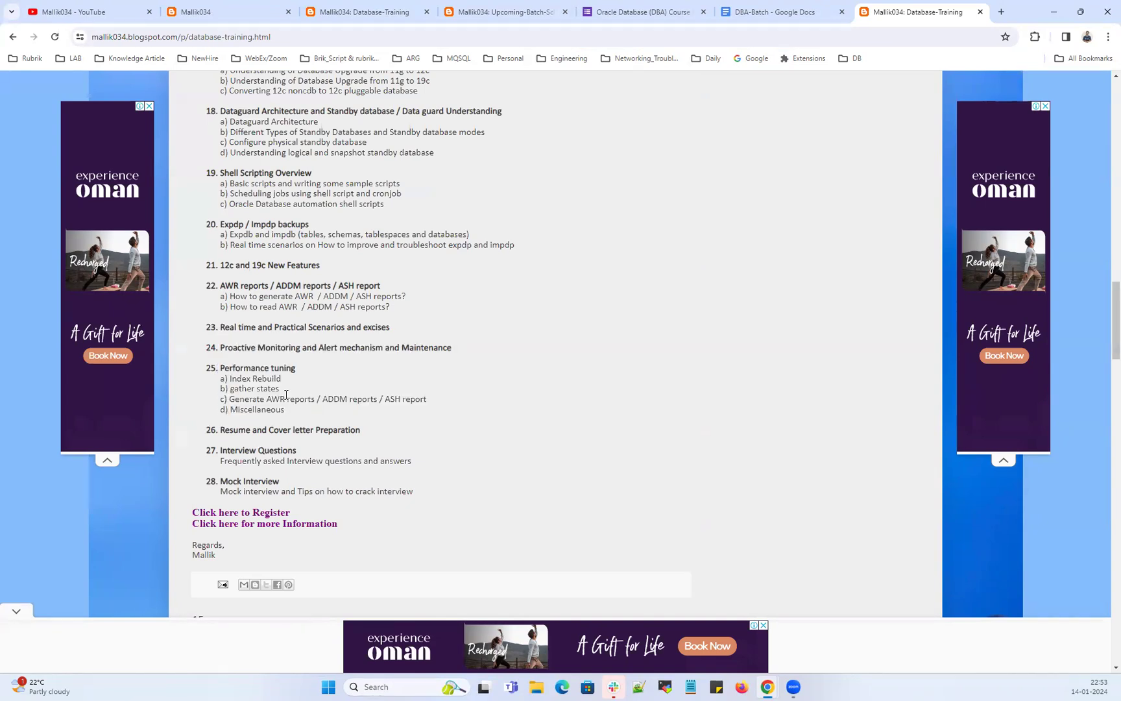
{"action": "left_click_drag", "start_coordinate": [209, 429], "coordinate": [420, 496]}
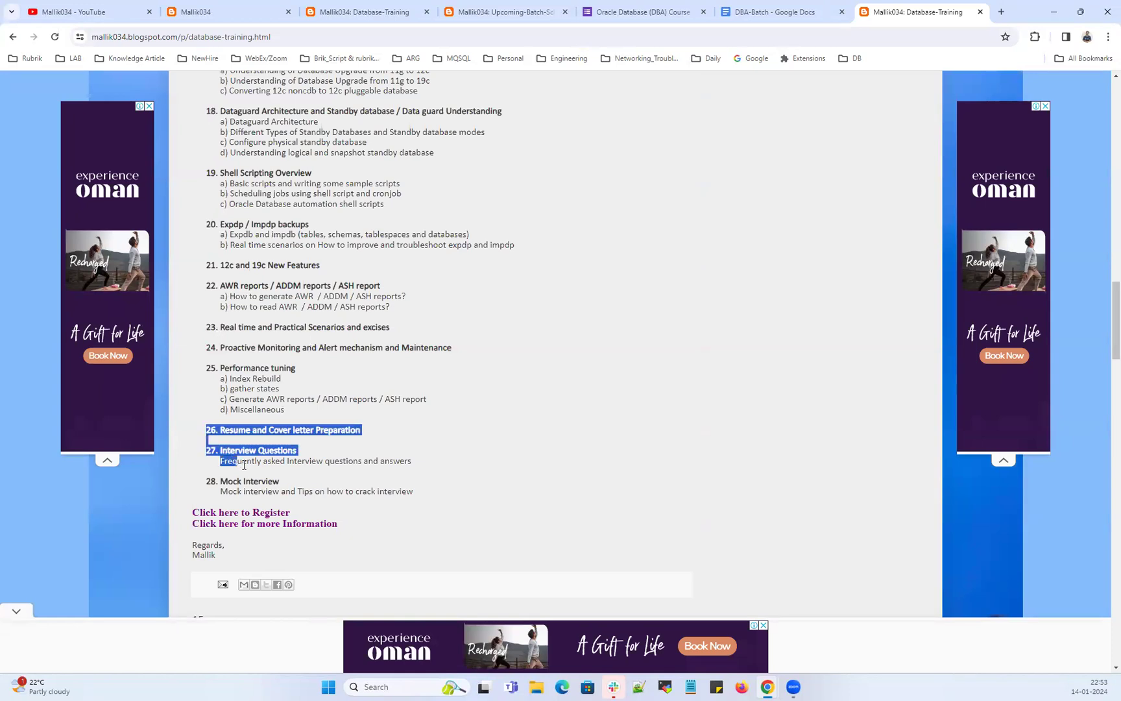
{"action": "left_click", "coordinate": [231, 434]}
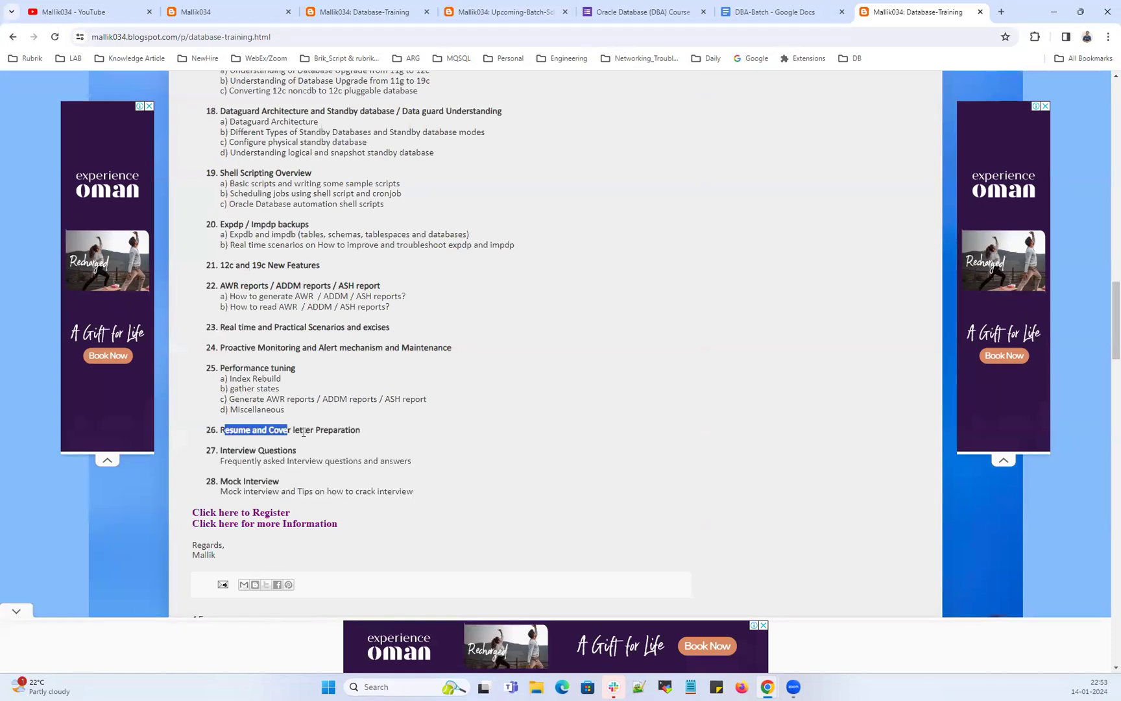
{"action": "mouse_move", "coordinate": [231, 434]}
{"action": "left_mouse_down"}
{"action": "mouse_move", "coordinate": [372, 436]}
{"action": "mouse_move", "coordinate": [209, 426]}
{"action": "left_mouse_up"}
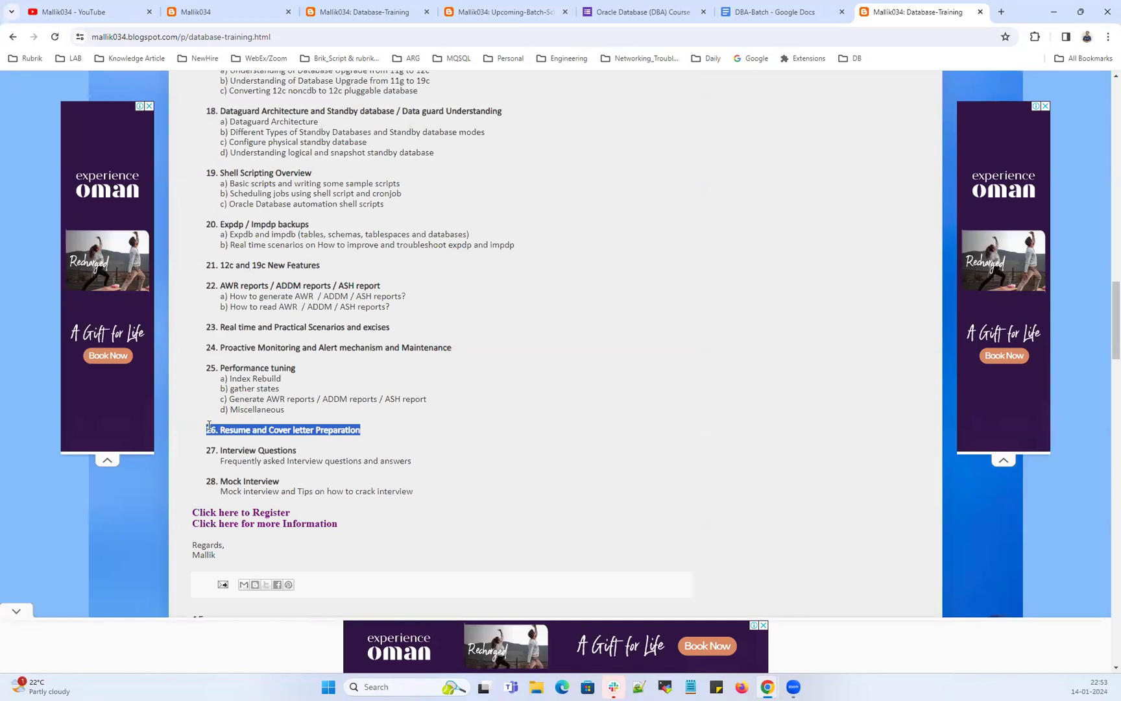
{"action": "left_click", "coordinate": [257, 443]}
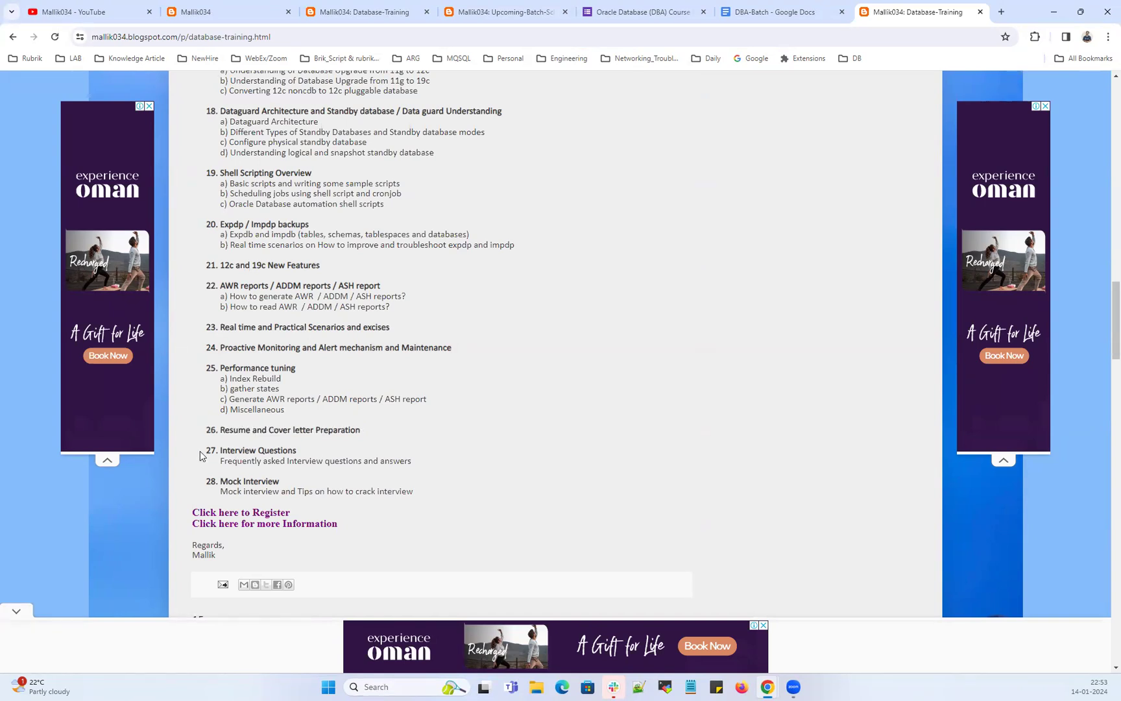
{"action": "left_click_drag", "start_coordinate": [204, 454], "coordinate": [412, 459]}
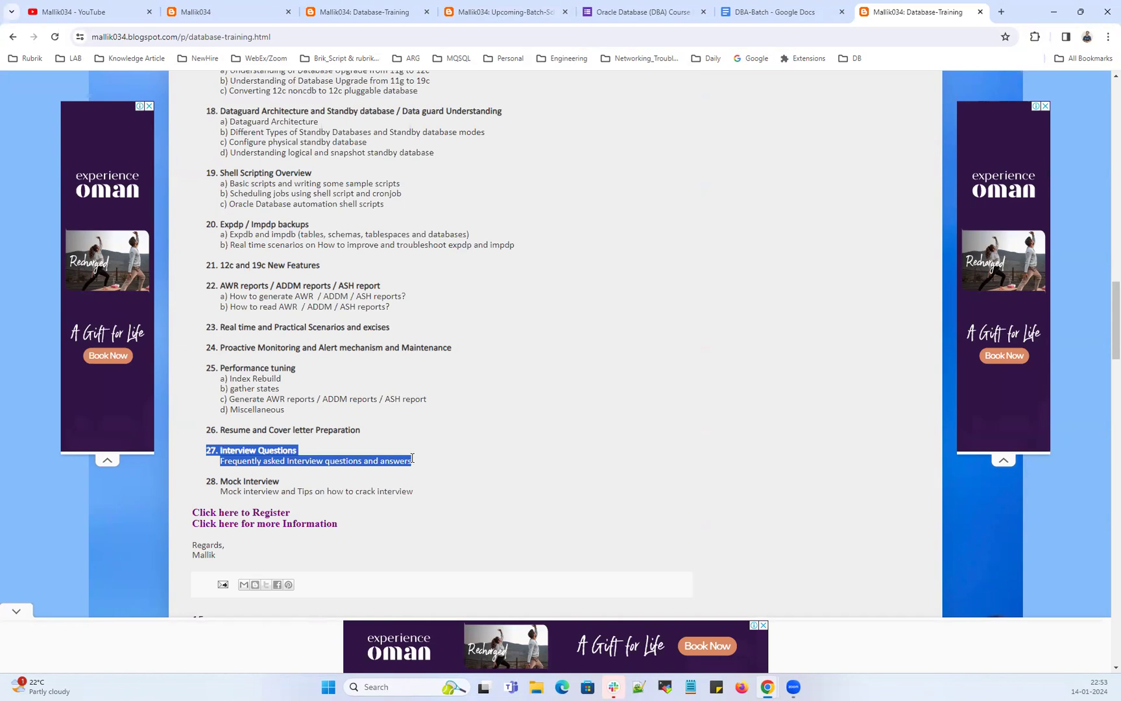
{"action": "left_click", "coordinate": [208, 455]}
{"action": "left_click_drag", "start_coordinate": [201, 455], "coordinate": [409, 459]}
{"action": "left_click", "coordinate": [211, 483]}
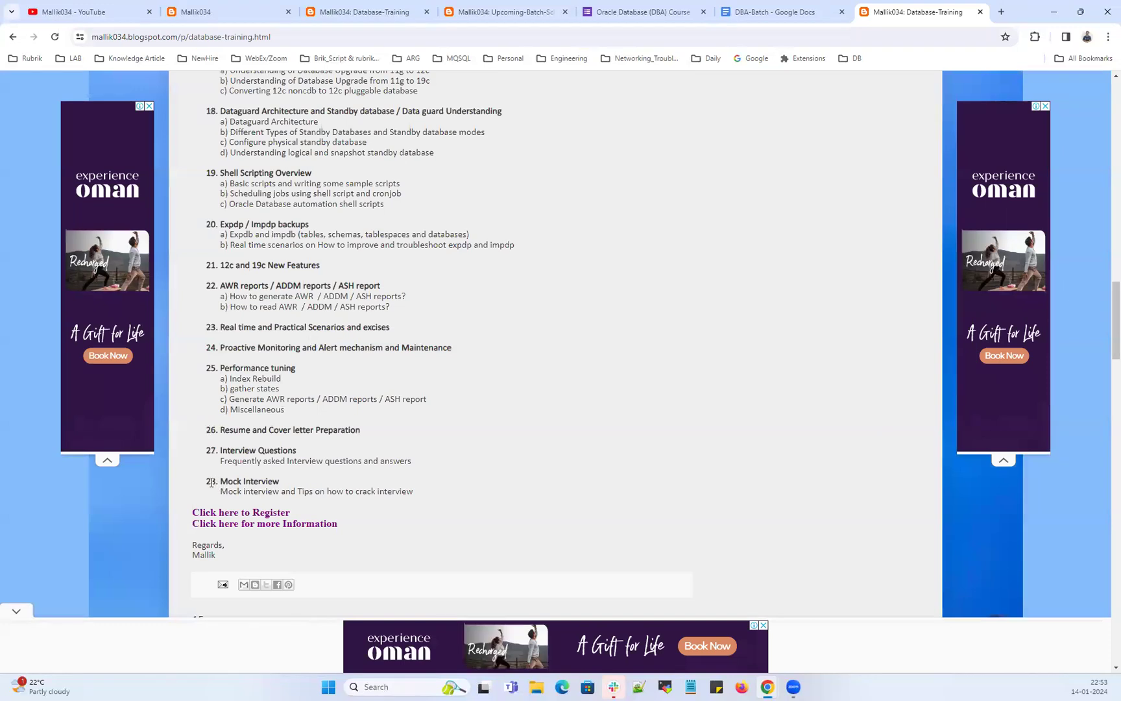
{"action": "left_click_drag", "start_coordinate": [211, 483], "coordinate": [421, 497]}
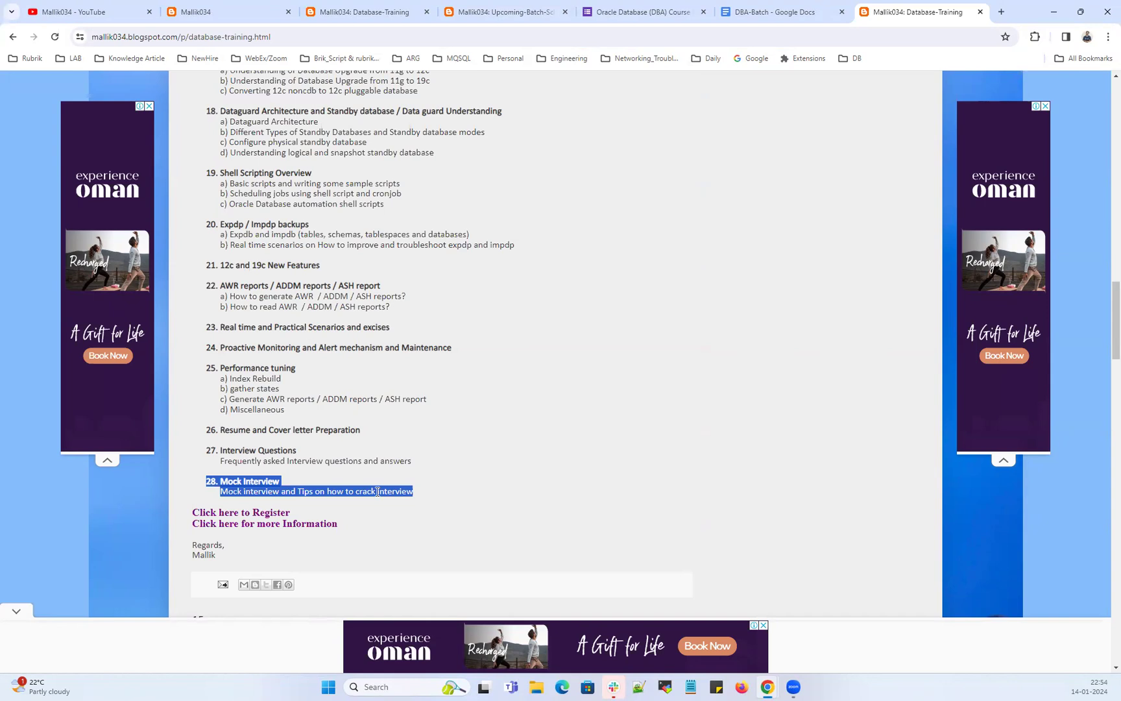
{"action": "left_click", "coordinate": [357, 427]}
{"action": "scroll", "coordinate": [354, 420], "scroll_direction": "up", "scroll_amount": 5}
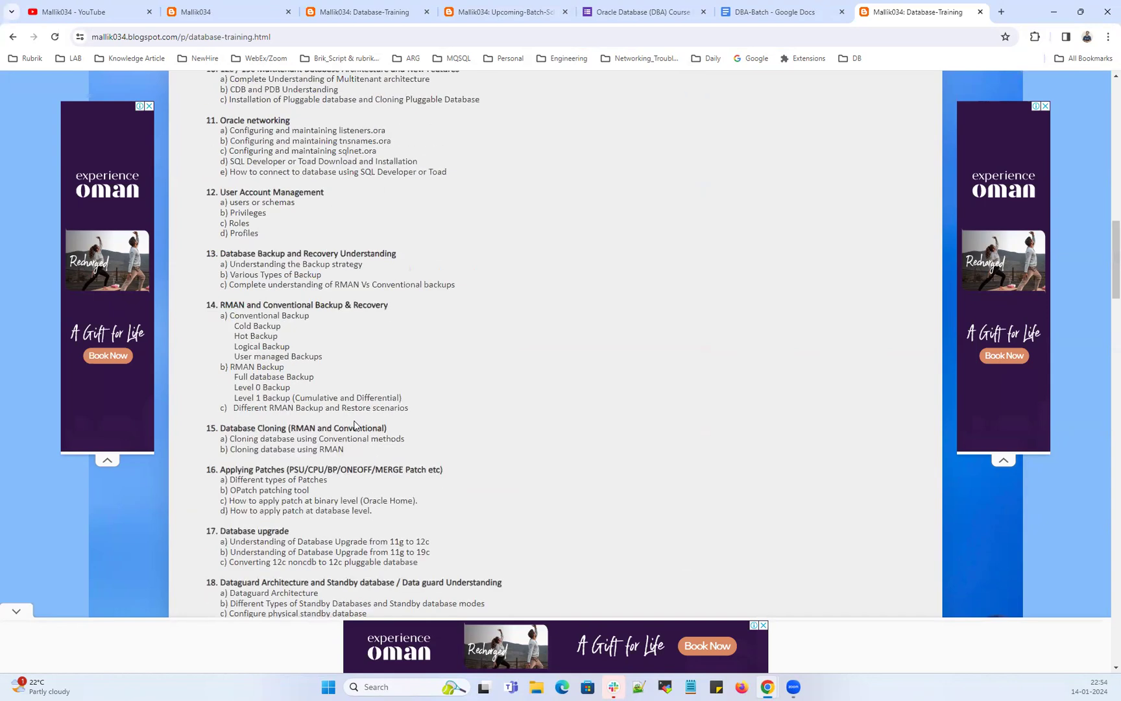
{"action": "scroll", "coordinate": [333, 382], "scroll_direction": "up", "scroll_amount": 9}
{"action": "scroll", "coordinate": [330, 379], "scroll_direction": "up", "scroll_amount": 3}
{"action": "scroll", "coordinate": [325, 426], "scroll_direction": "down", "scroll_amount": 3}
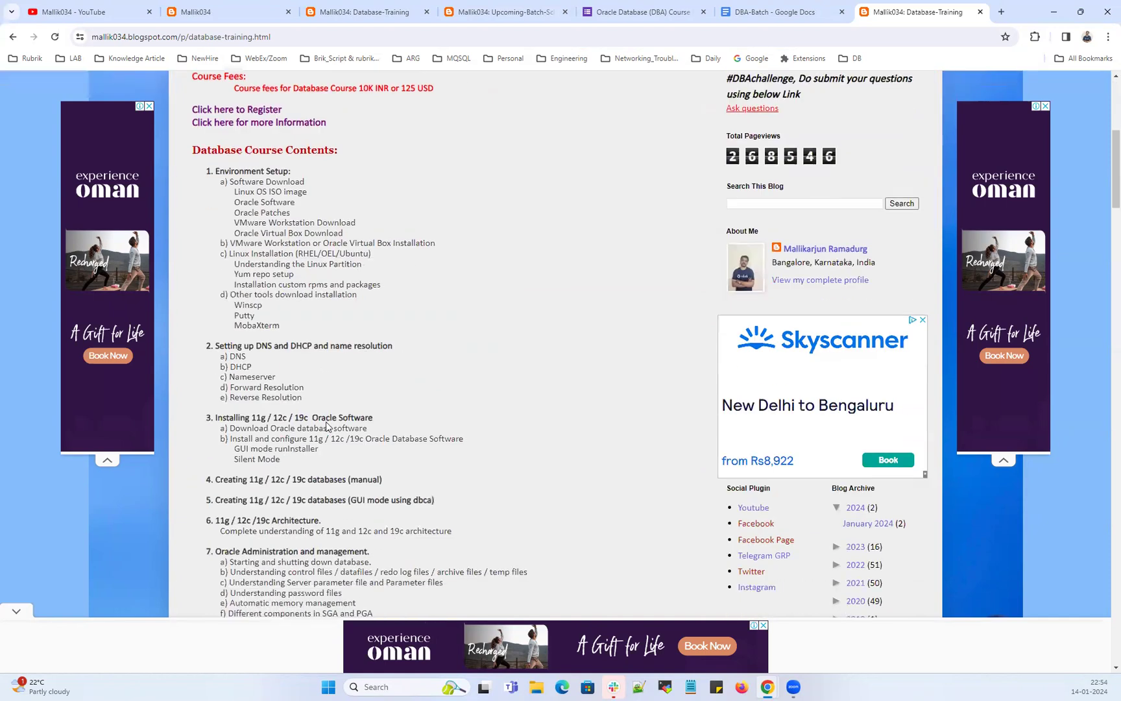
{"action": "scroll", "coordinate": [292, 316], "scroll_direction": "down", "scroll_amount": 5}
{"action": "scroll", "coordinate": [295, 329], "scroll_direction": "up", "scroll_amount": 5}
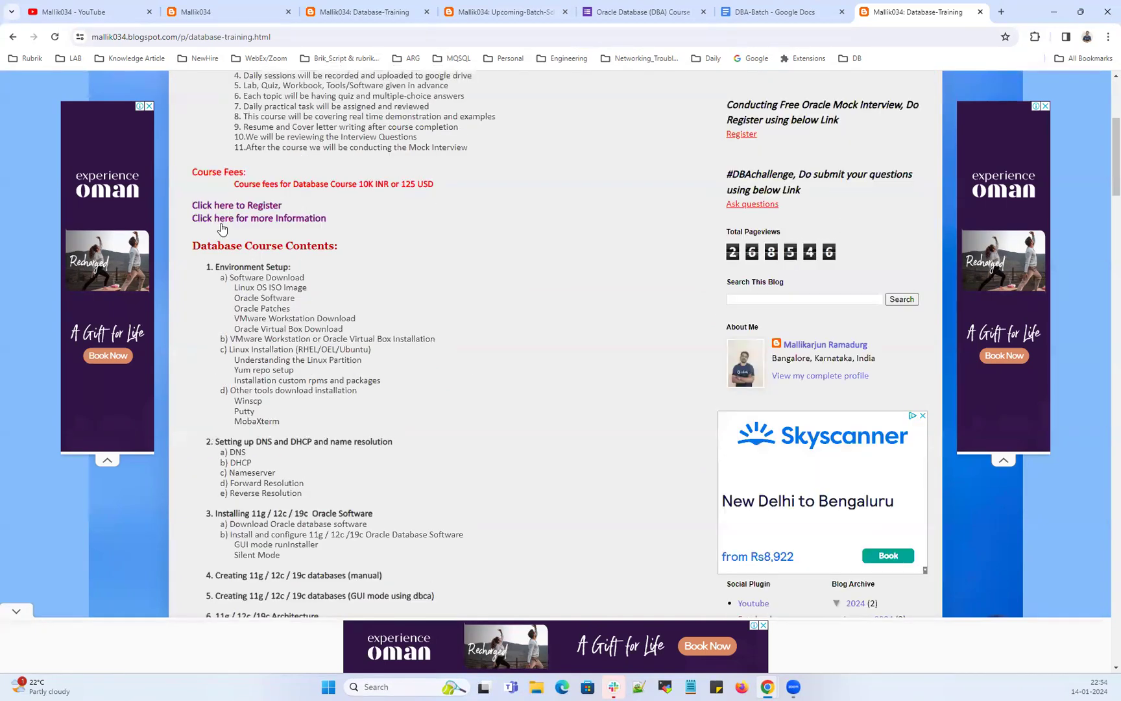
{"action": "left_click_drag", "start_coordinate": [210, 247], "coordinate": [302, 495]}
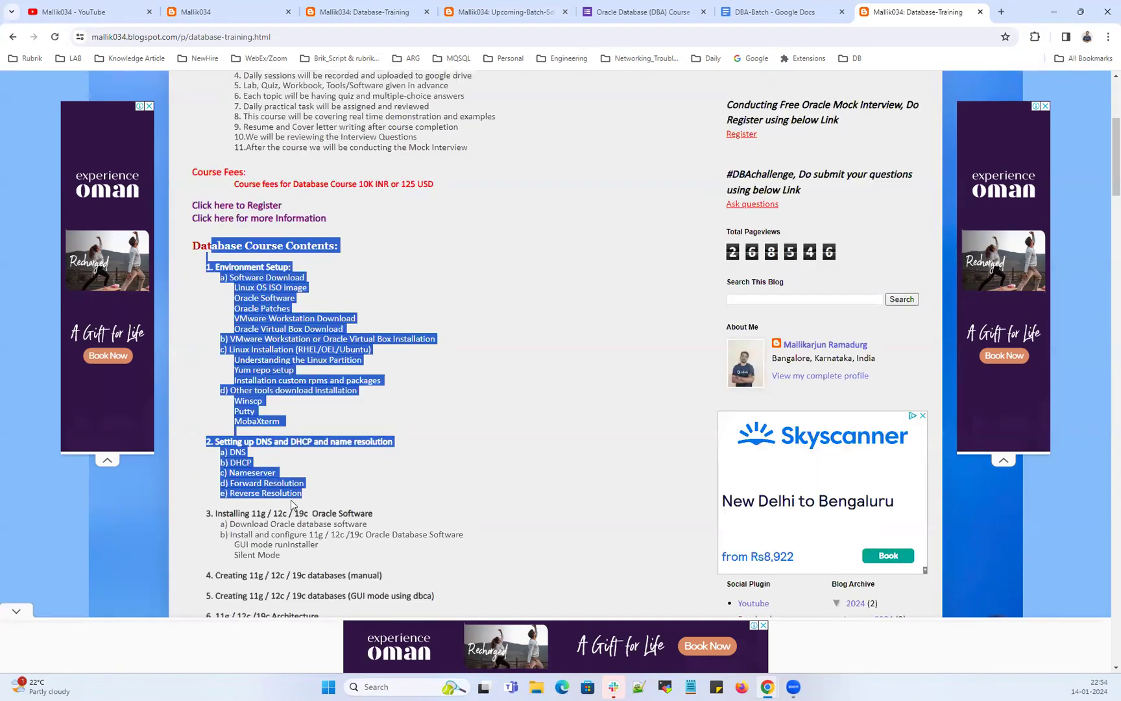
In the DBA-Batch document, highlight the second demo date and 22-Jan-2024 course start, then start launching Calendar
{"action": "left_click", "coordinate": [769, 20]}
{"action": "scroll", "coordinate": [523, 206], "scroll_direction": "down", "scroll_amount": 3}
{"action": "left_click", "coordinate": [347, 262]}
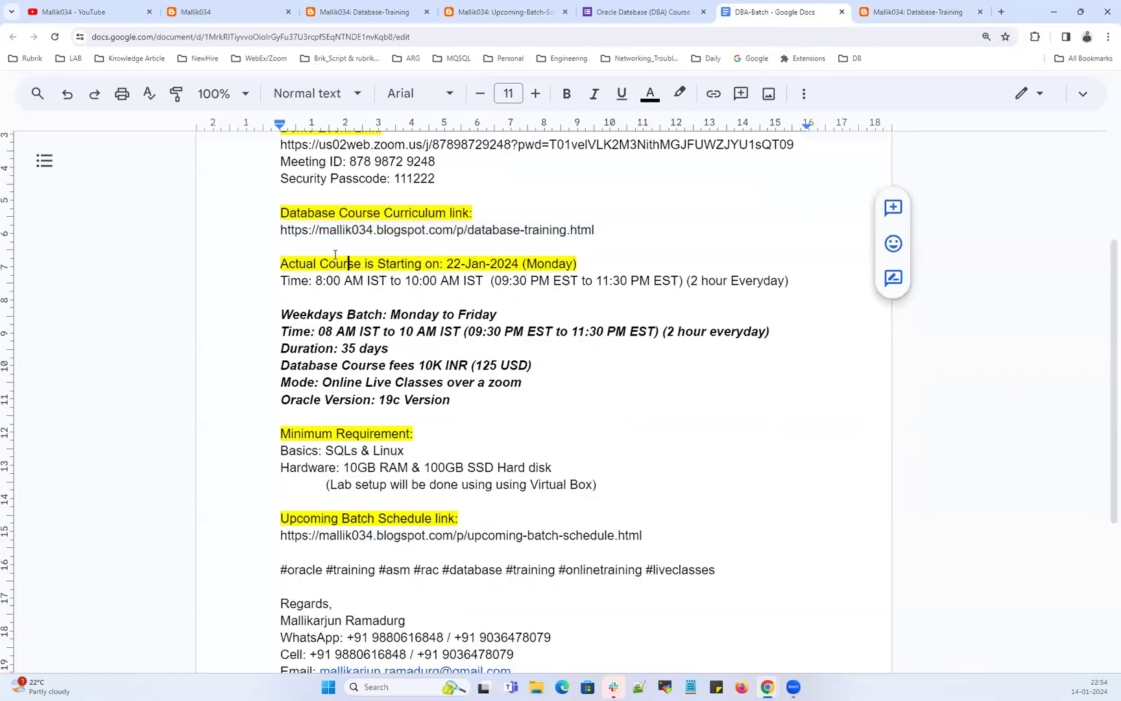
{"action": "left_click_drag", "start_coordinate": [286, 211], "coordinate": [340, 281]}
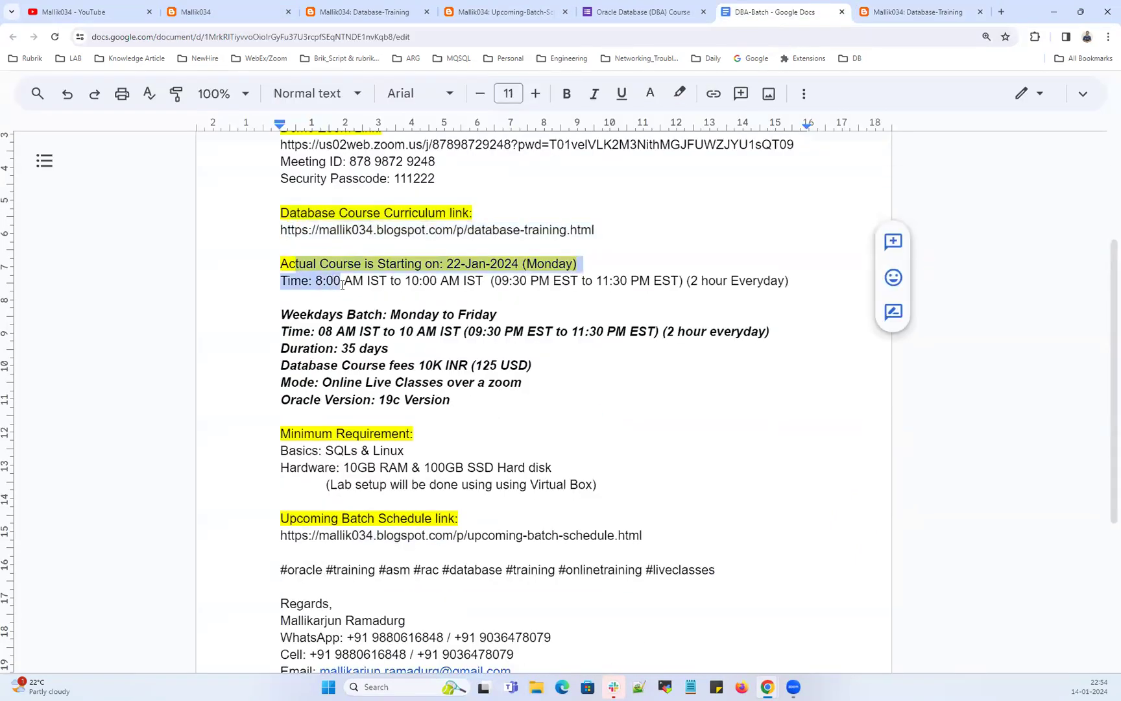
{"action": "scroll", "coordinate": [411, 262], "scroll_direction": "up", "scroll_amount": 1}
{"action": "scroll", "coordinate": [411, 261], "scroll_direction": "up", "scroll_amount": 1}
{"action": "left_click_drag", "start_coordinate": [288, 173], "coordinate": [314, 174]}
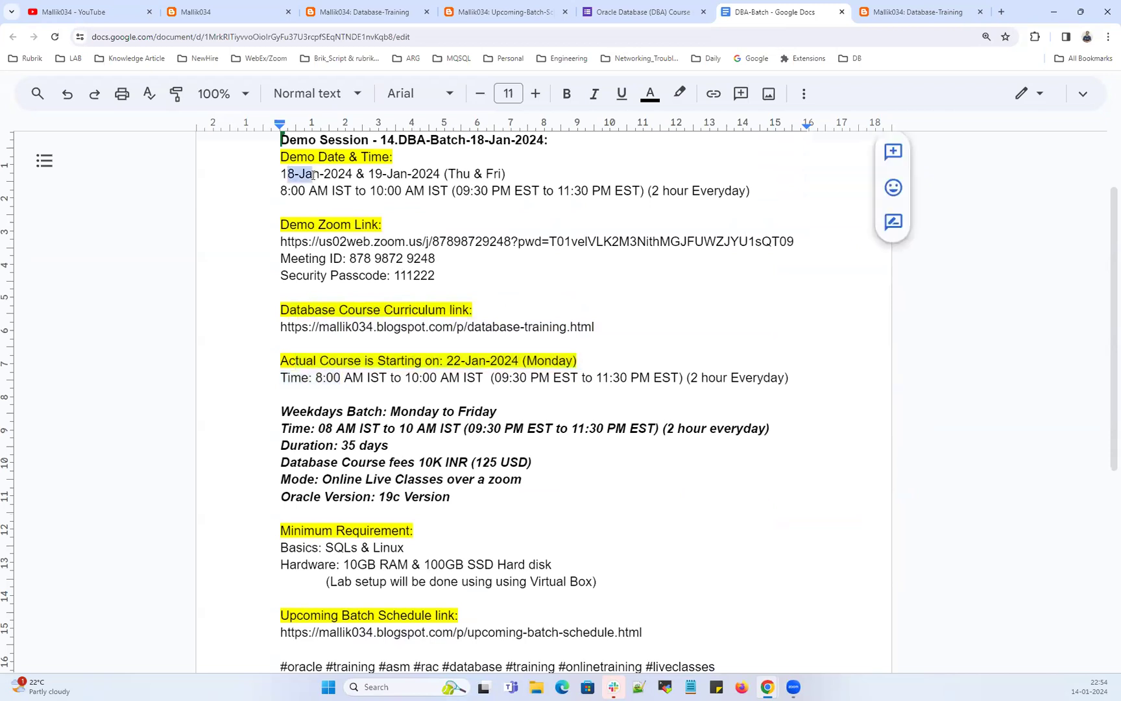
{"action": "left_click_drag", "start_coordinate": [383, 175], "coordinate": [441, 174]}
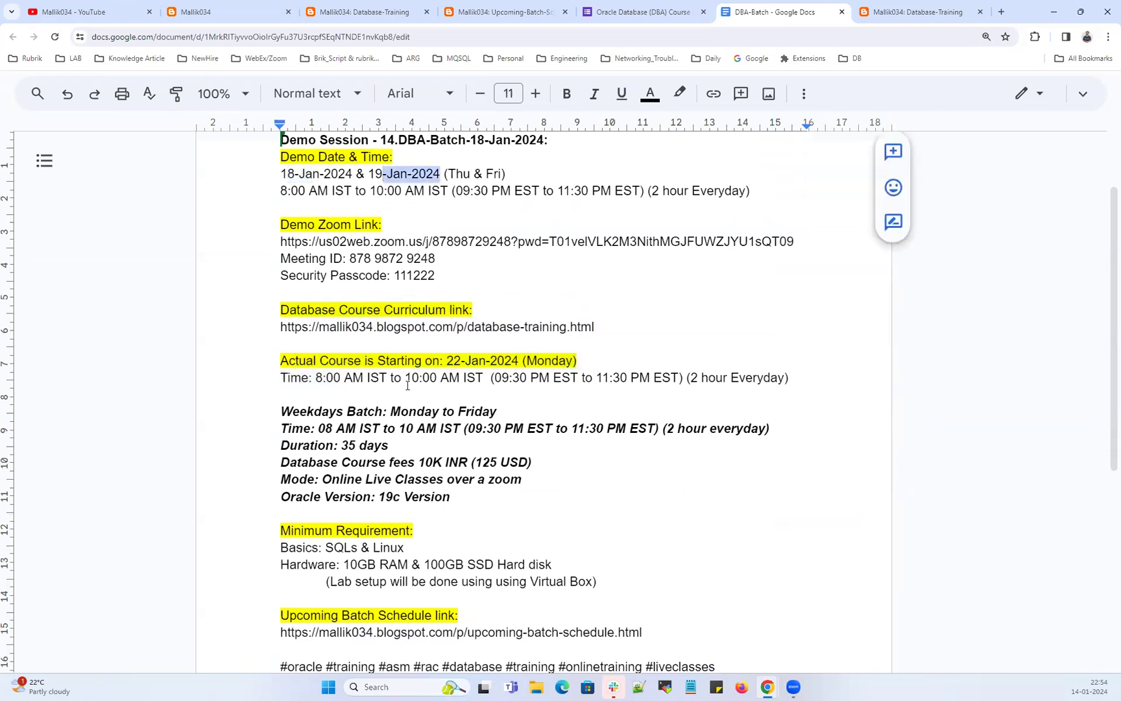
{"action": "left_click_drag", "start_coordinate": [363, 360], "coordinate": [467, 361]}
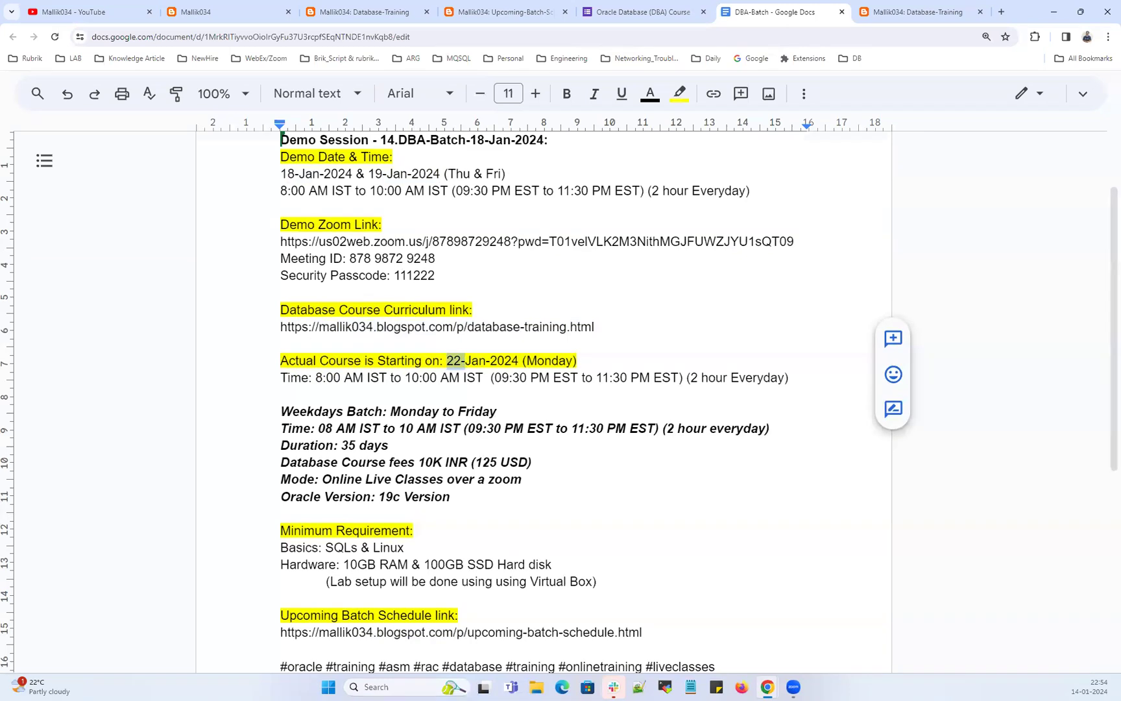
{"action": "key", "text": "super"}
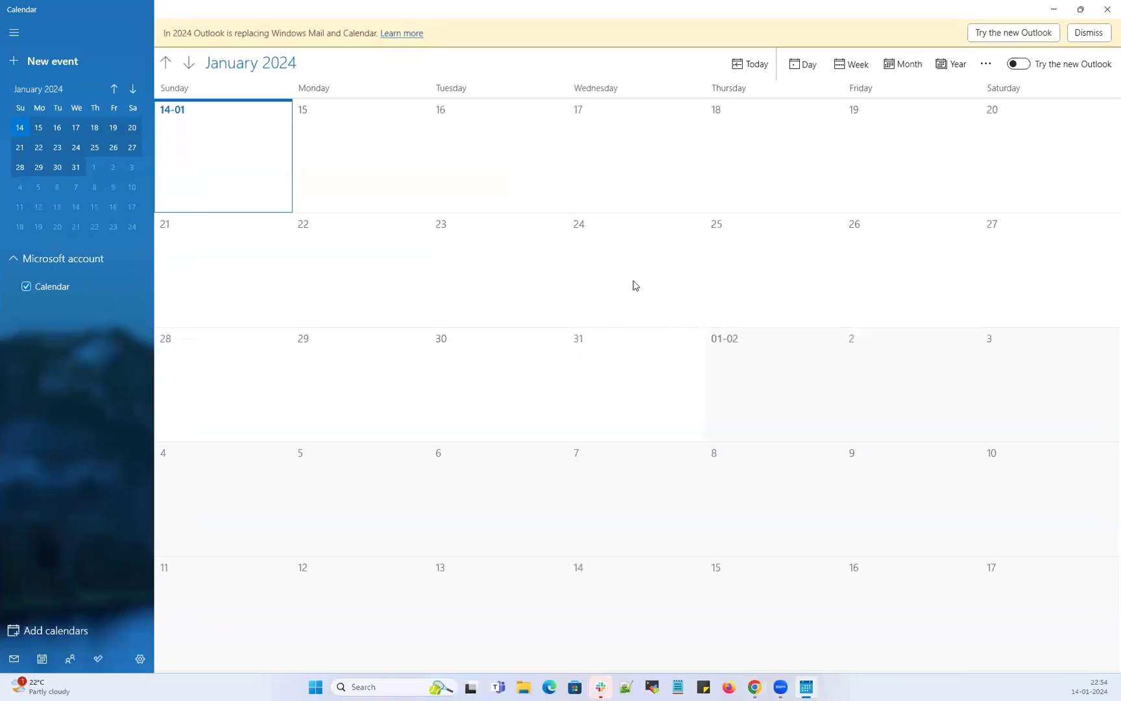
Highlight demo days Thursday 18 and Friday 19 January, dismissing the unsaved new-event draft
{"action": "left_click", "coordinate": [724, 120]}
{"action": "left_click", "coordinate": [745, 117]}
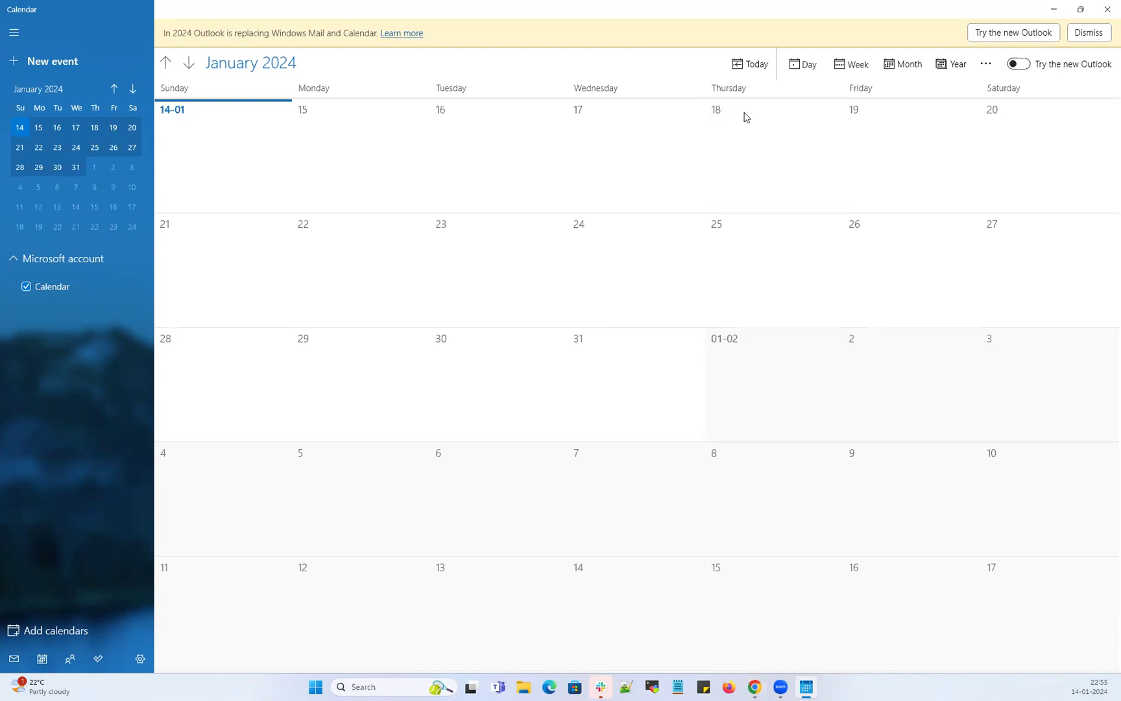
{"action": "left_click", "coordinate": [880, 118]}
{"action": "left_click", "coordinate": [868, 125]}
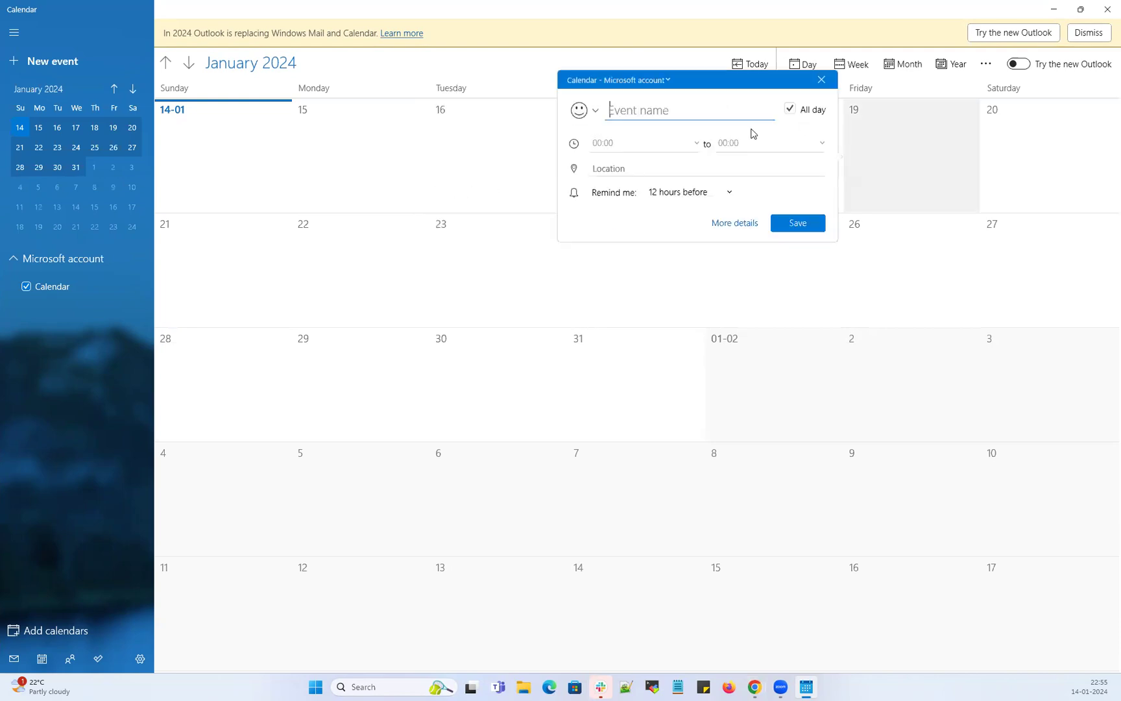
{"action": "left_click", "coordinate": [972, 123]}
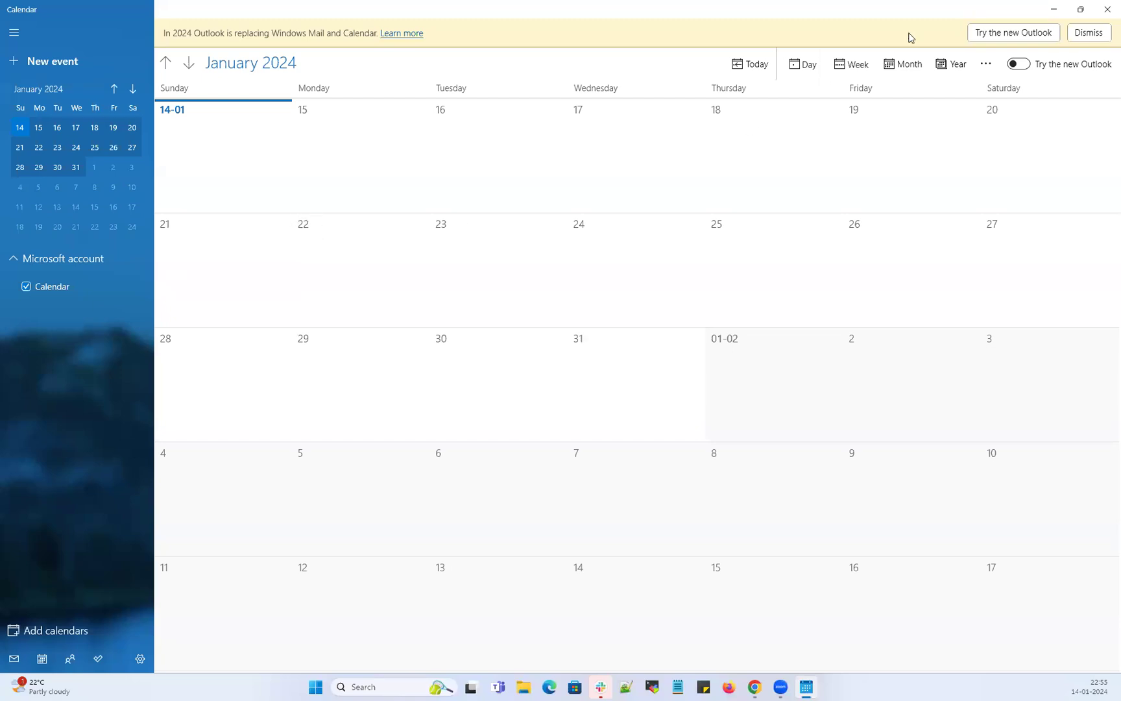
{"action": "left_click", "coordinate": [1054, 9]}
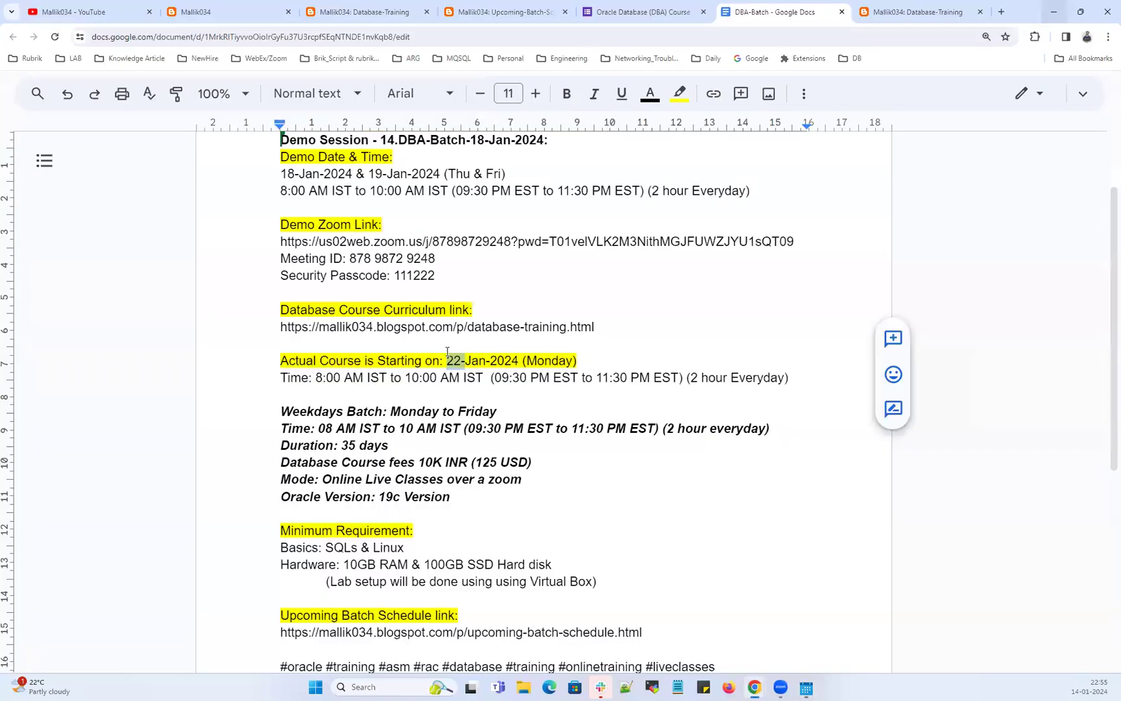
{"action": "left_click_drag", "start_coordinate": [446, 352], "coordinate": [571, 359]}
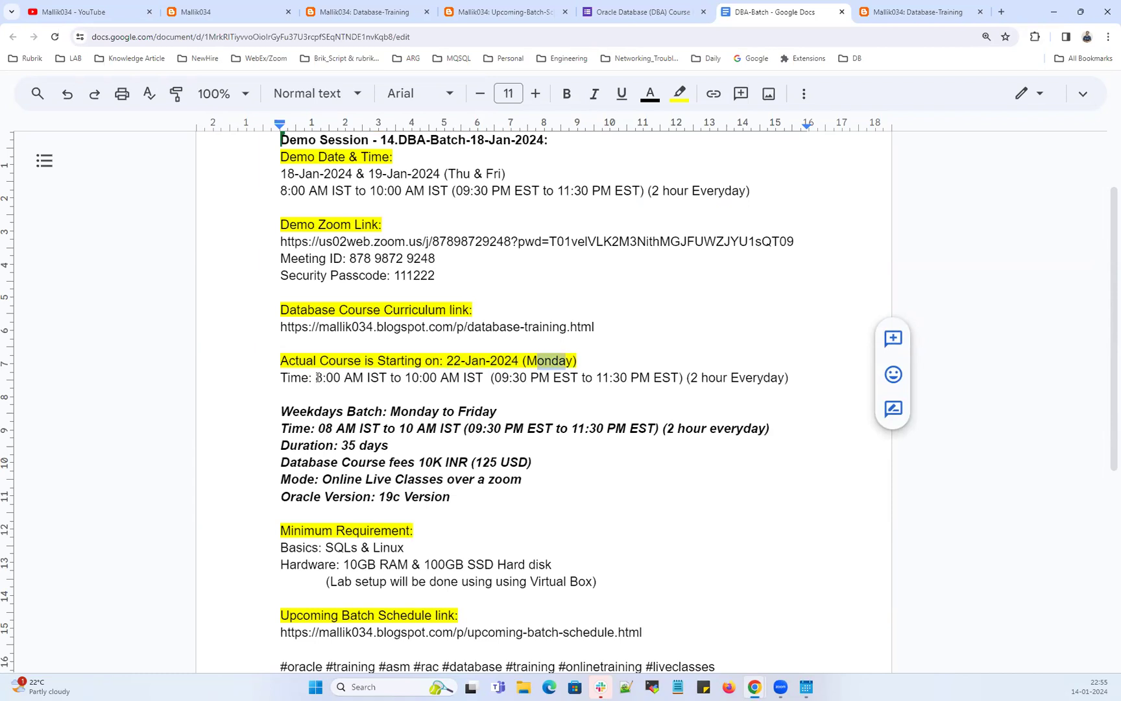
{"action": "left_click_drag", "start_coordinate": [317, 378], "coordinate": [758, 379]}
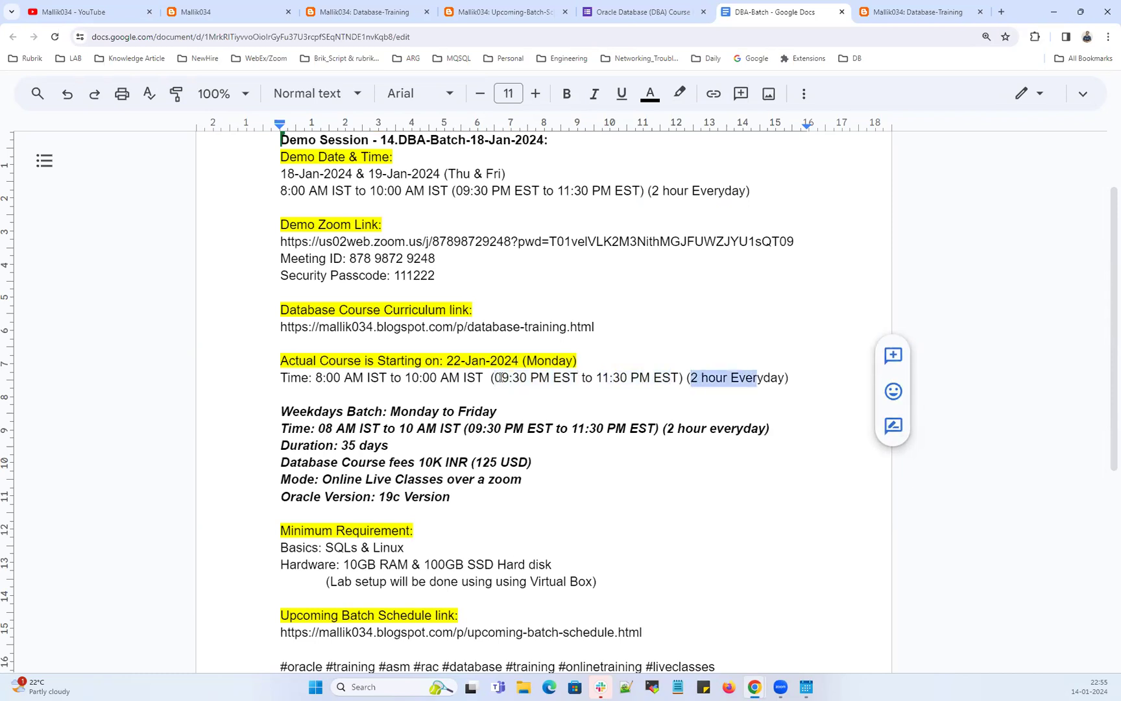
{"action": "left_click_drag", "start_coordinate": [499, 377], "coordinate": [595, 378]}
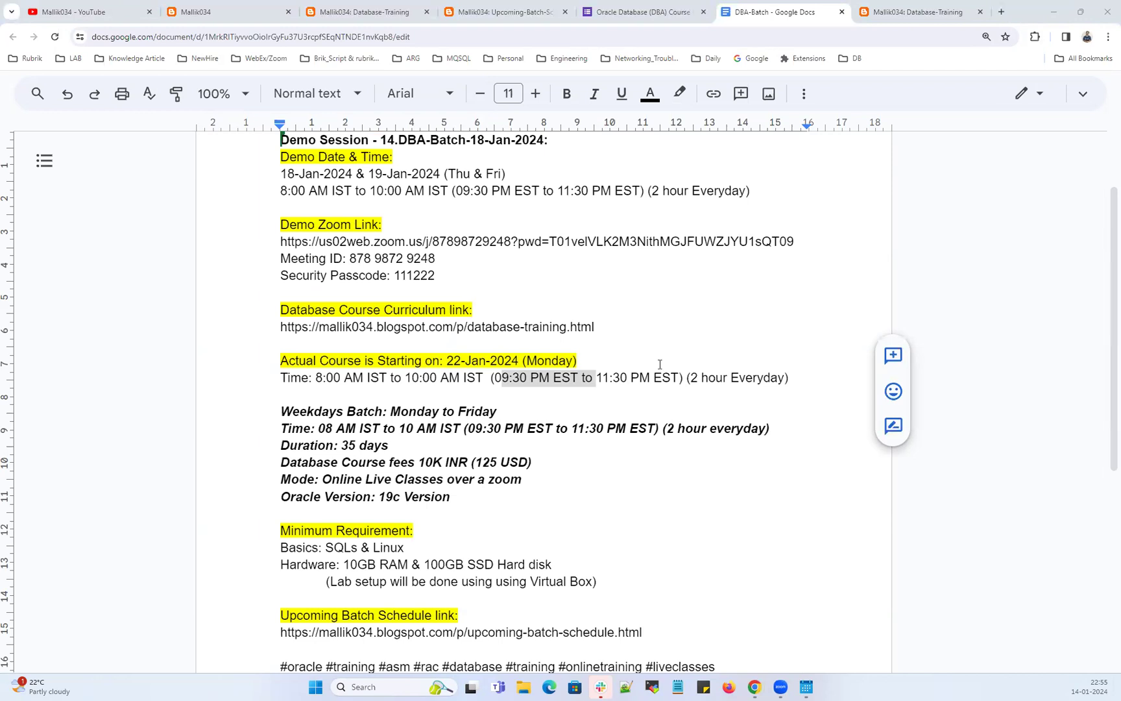
{"action": "left_click", "coordinate": [341, 448]}
{"action": "mouse_move", "coordinate": [279, 365]}
{"action": "left_mouse_down"}
{"action": "mouse_move", "coordinate": [283, 395]}
{"action": "mouse_move", "coordinate": [384, 416]}
{"action": "left_mouse_up"}
{"action": "left_click", "coordinate": [343, 429]}
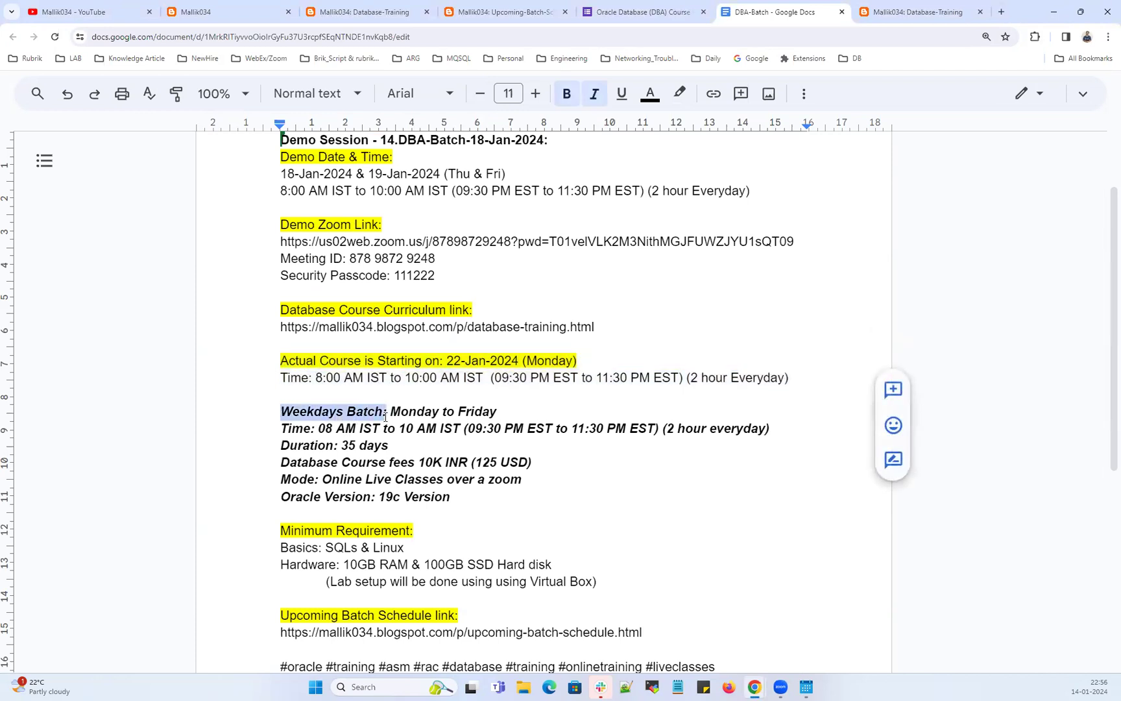
{"action": "left_click_drag", "start_coordinate": [408, 413], "coordinate": [490, 412]}
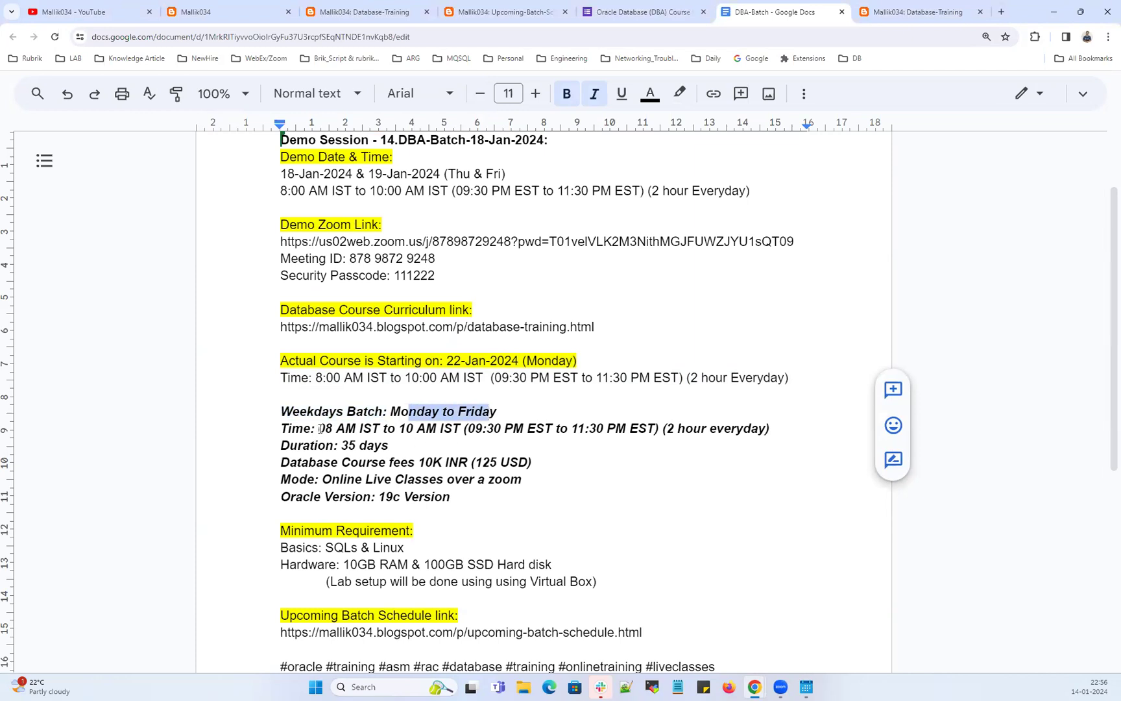
{"action": "left_click_drag", "start_coordinate": [319, 430], "coordinate": [457, 427]}
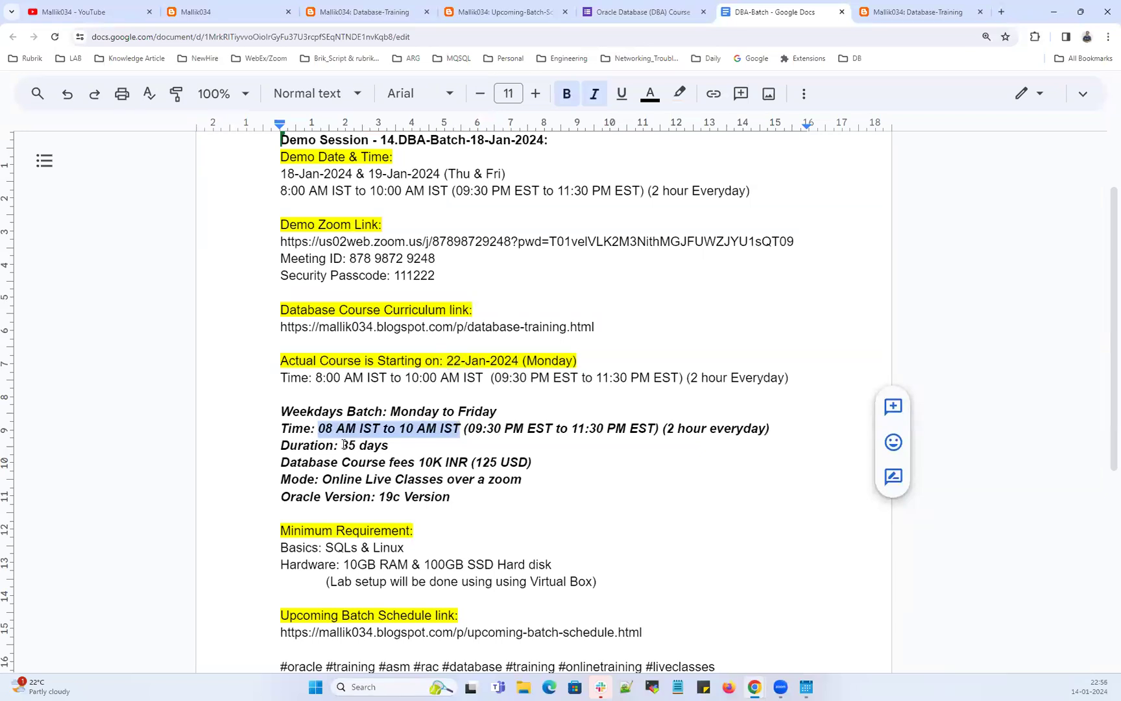
{"action": "left_click_drag", "start_coordinate": [341, 444], "coordinate": [389, 445]}
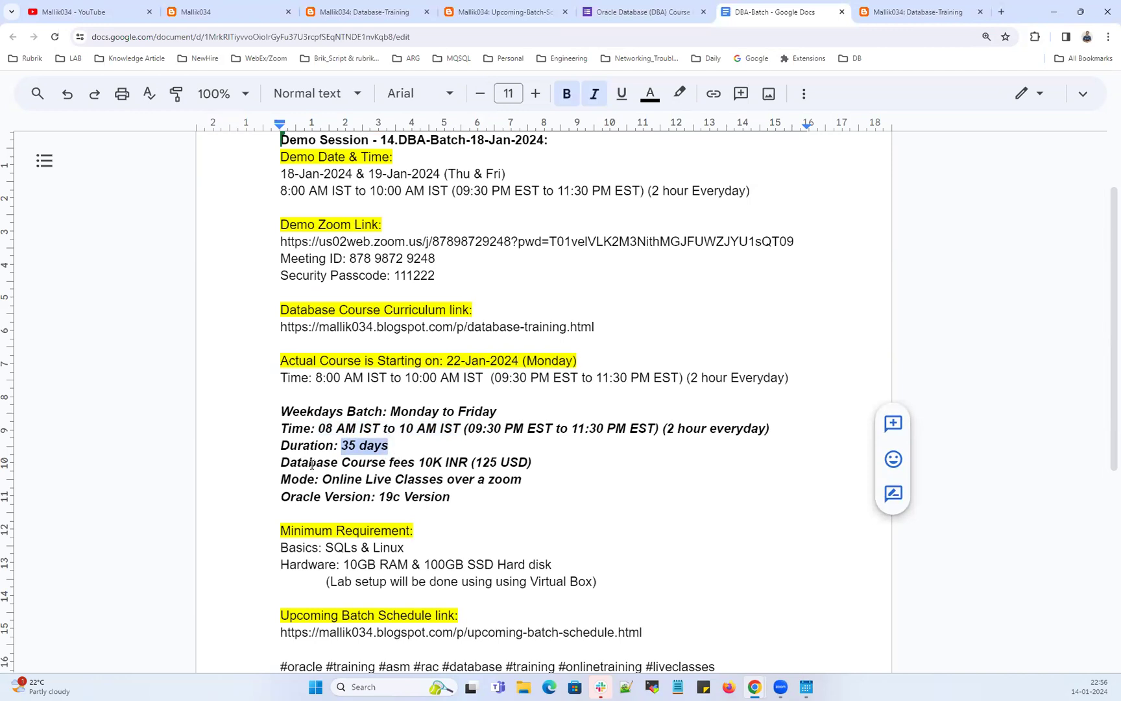
{"action": "left_click_drag", "start_coordinate": [308, 462], "coordinate": [390, 470]}
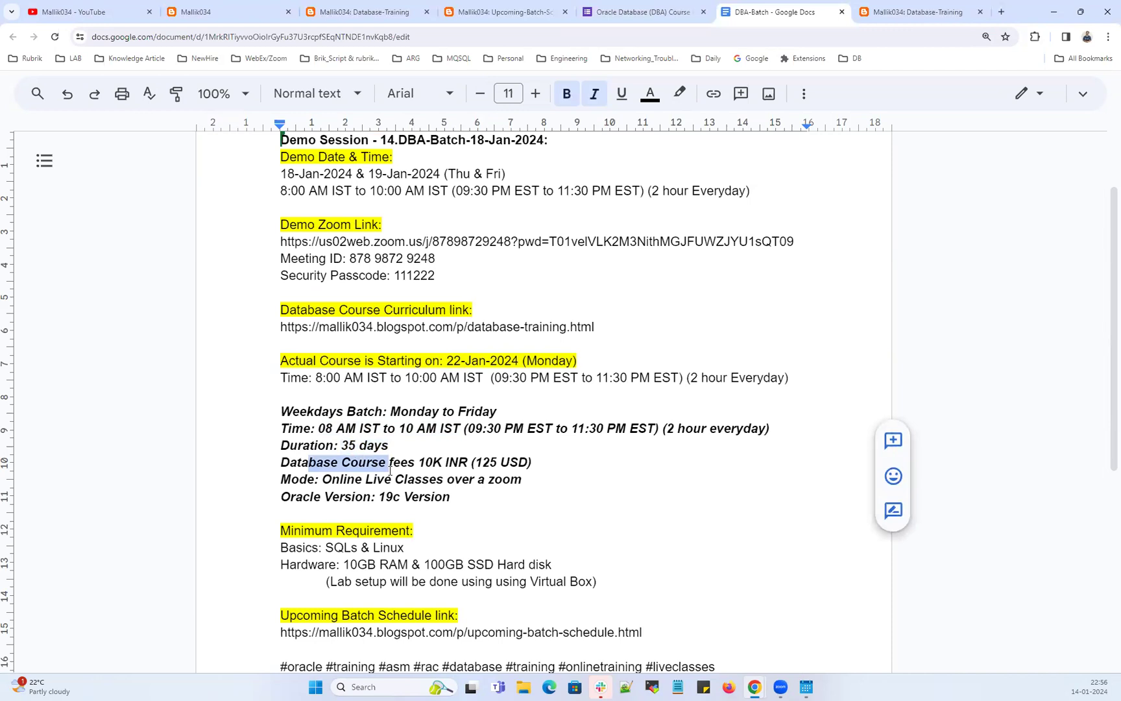
{"action": "left_click_drag", "start_coordinate": [419, 461], "coordinate": [529, 462]}
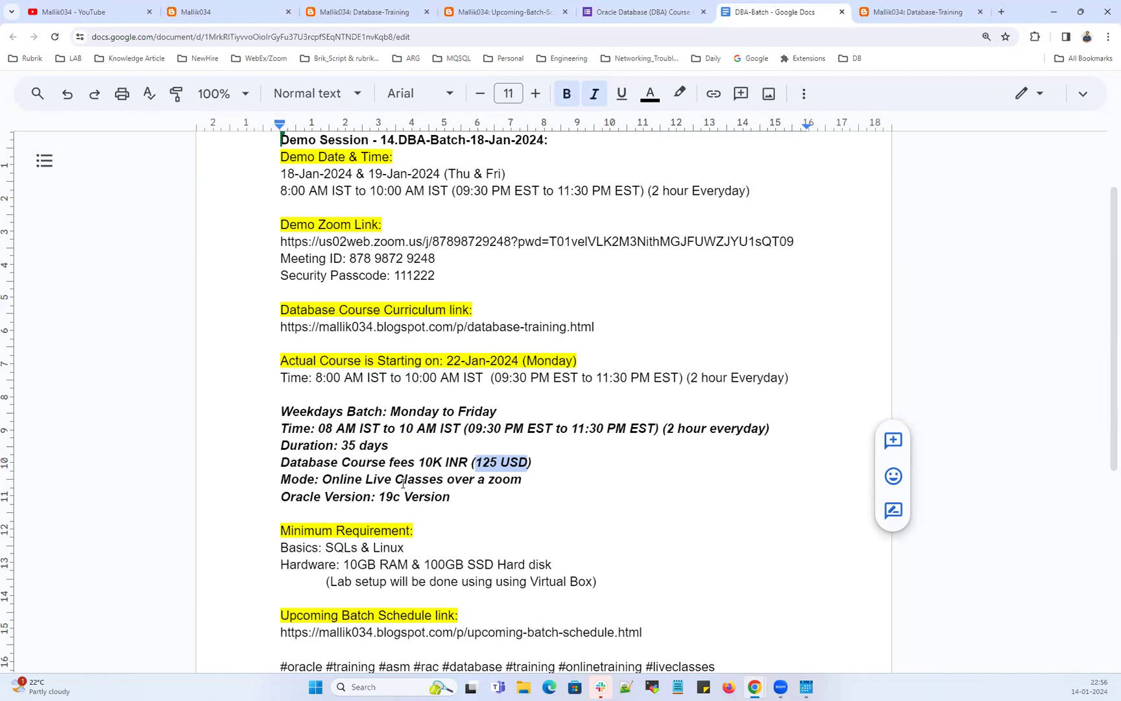
{"action": "left_click_drag", "start_coordinate": [294, 497], "coordinate": [373, 496]}
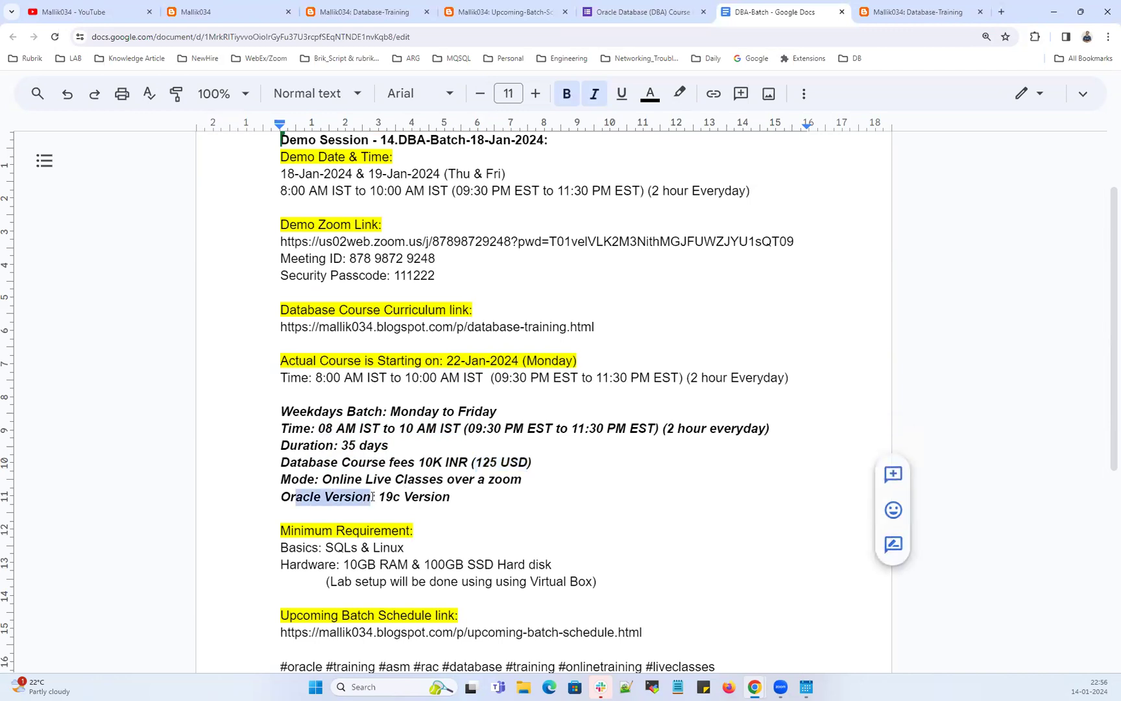
{"action": "left_click_drag", "start_coordinate": [454, 497], "coordinate": [280, 497]}
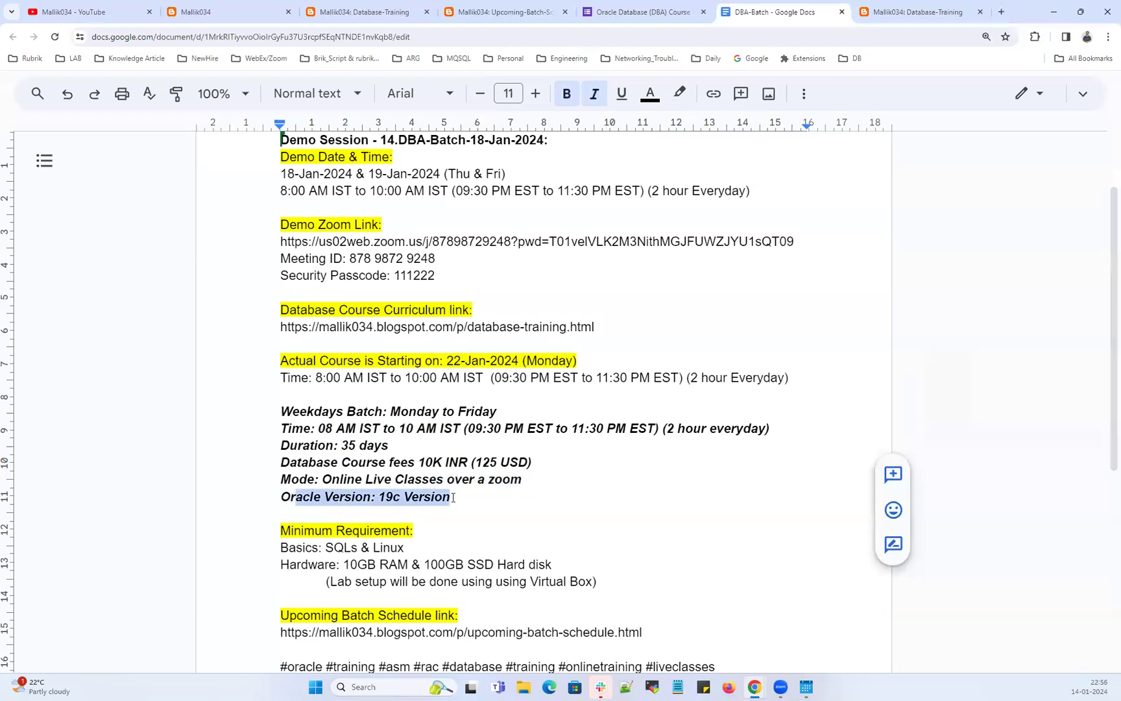
{"action": "left_click", "coordinate": [454, 496]}
{"action": "left_click_drag", "start_coordinate": [459, 501], "coordinate": [285, 419]}
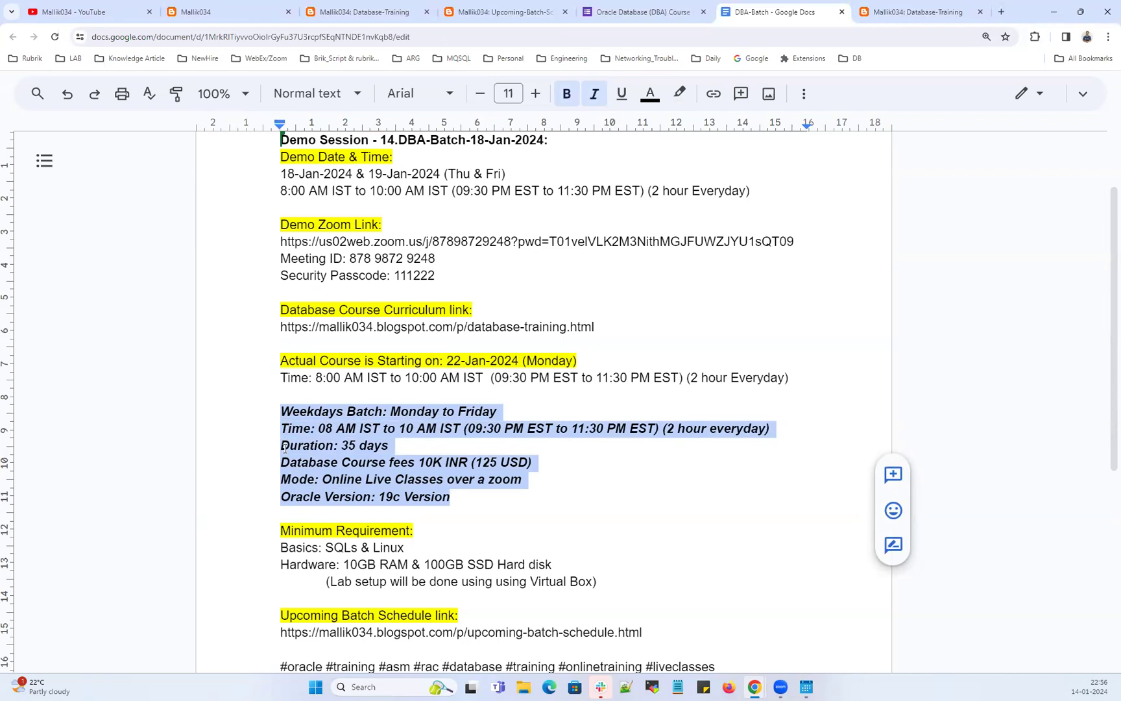
{"action": "scroll", "coordinate": [285, 449], "scroll_direction": "down", "scroll_amount": 3}
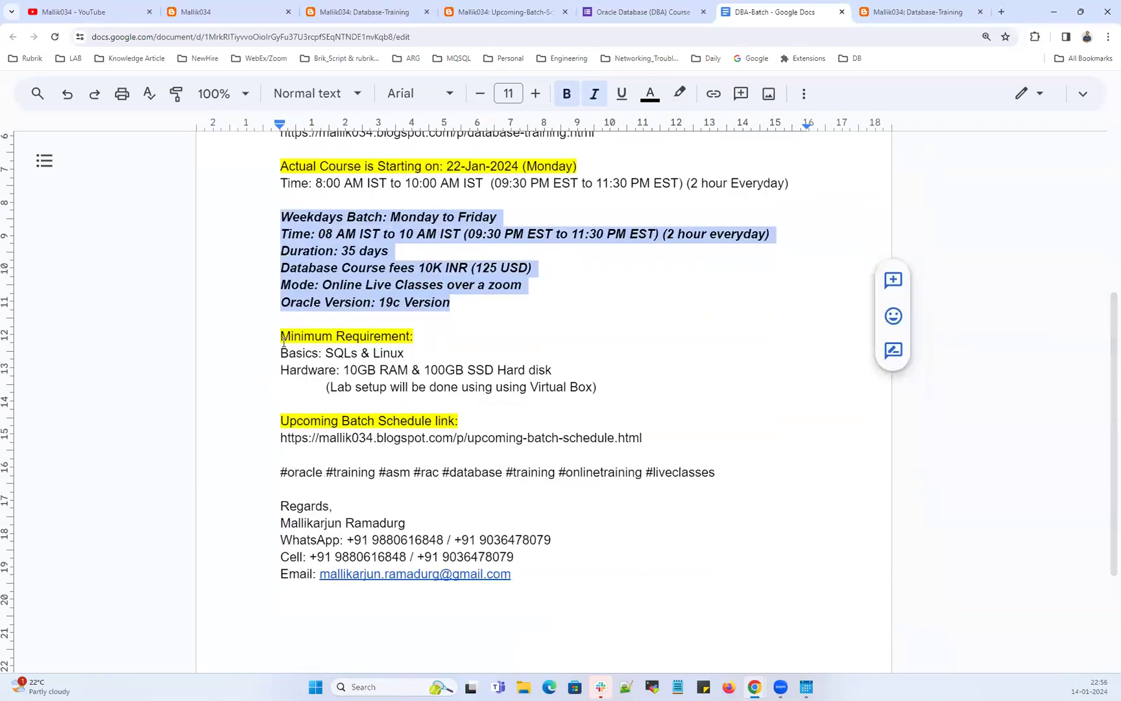
{"action": "mouse_move", "coordinate": [281, 335]}
{"action": "left_mouse_down"}
{"action": "mouse_move", "coordinate": [499, 386]}
{"action": "mouse_move", "coordinate": [606, 392]}
{"action": "left_mouse_up"}
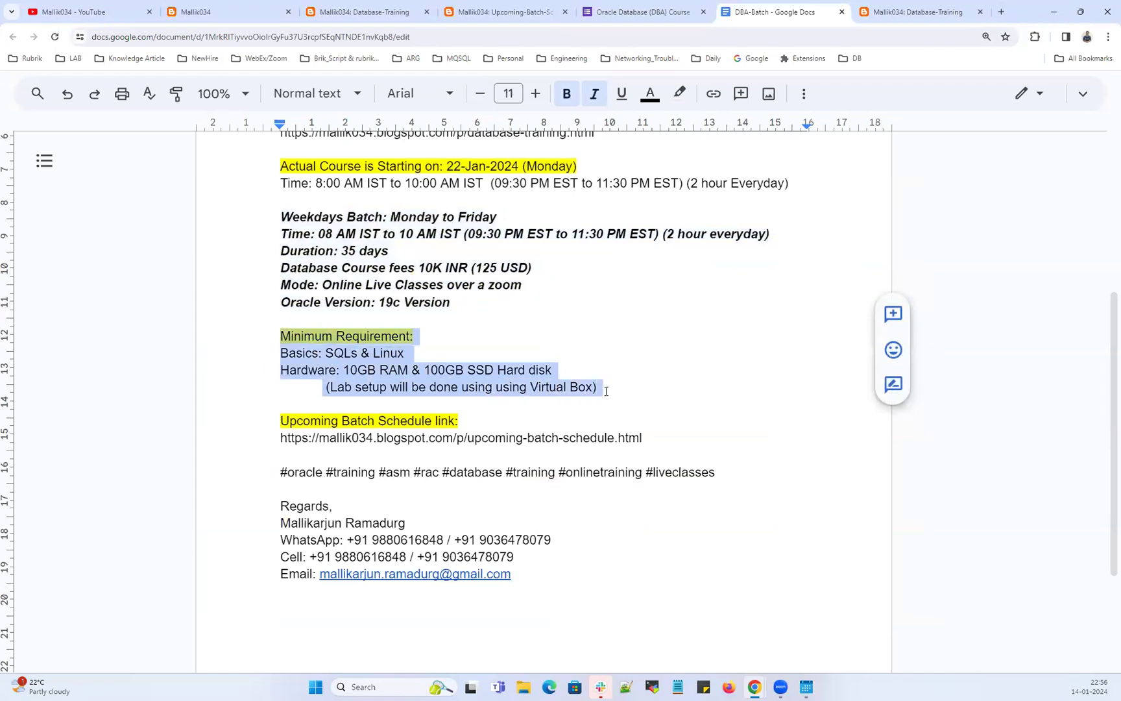
{"action": "left_click", "coordinate": [408, 386]}
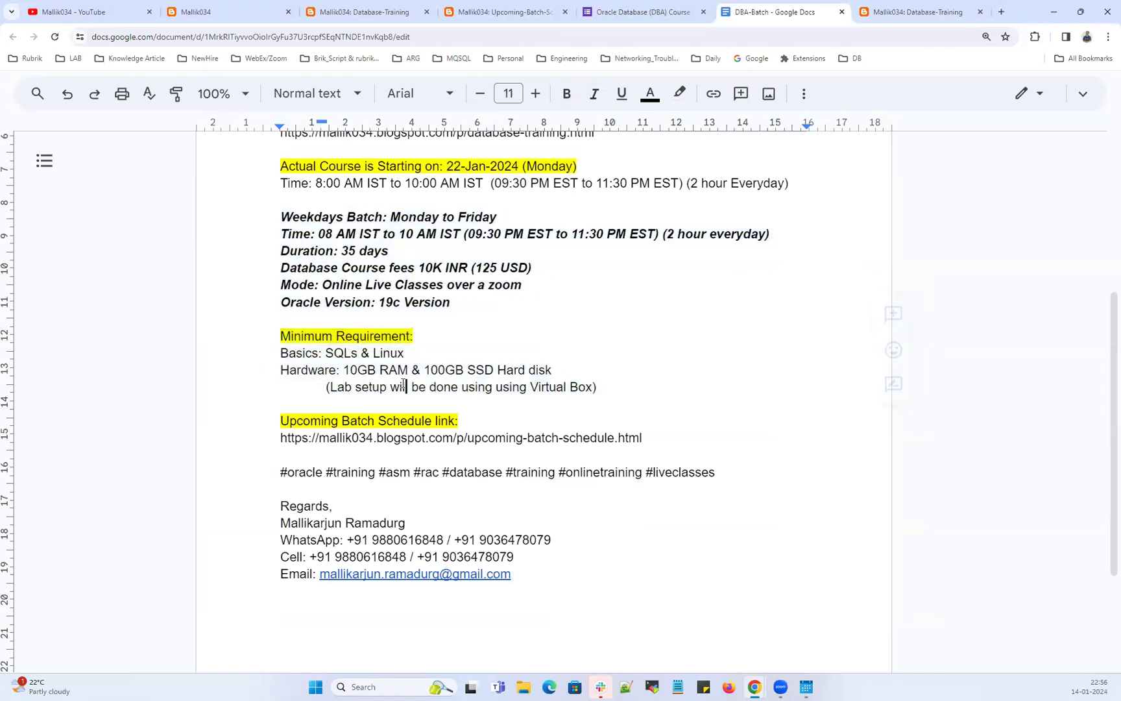
{"action": "left_click_drag", "start_coordinate": [326, 352], "coordinate": [347, 354]}
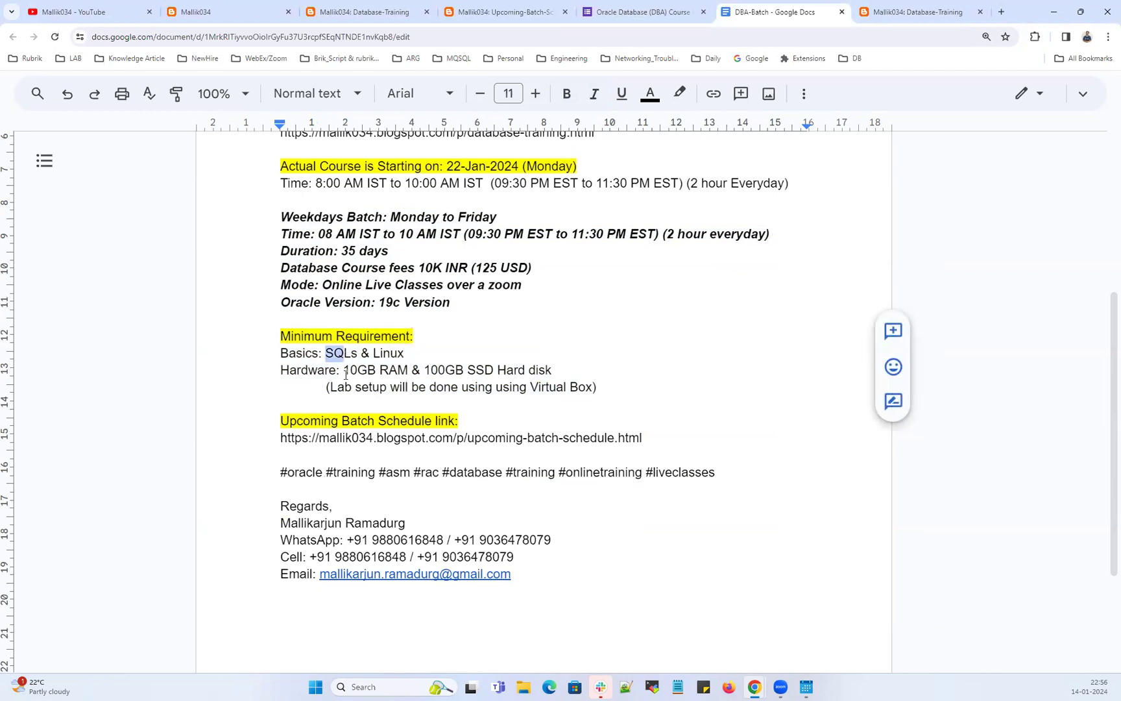
{"action": "left_click_drag", "start_coordinate": [408, 353], "coordinate": [328, 353]}
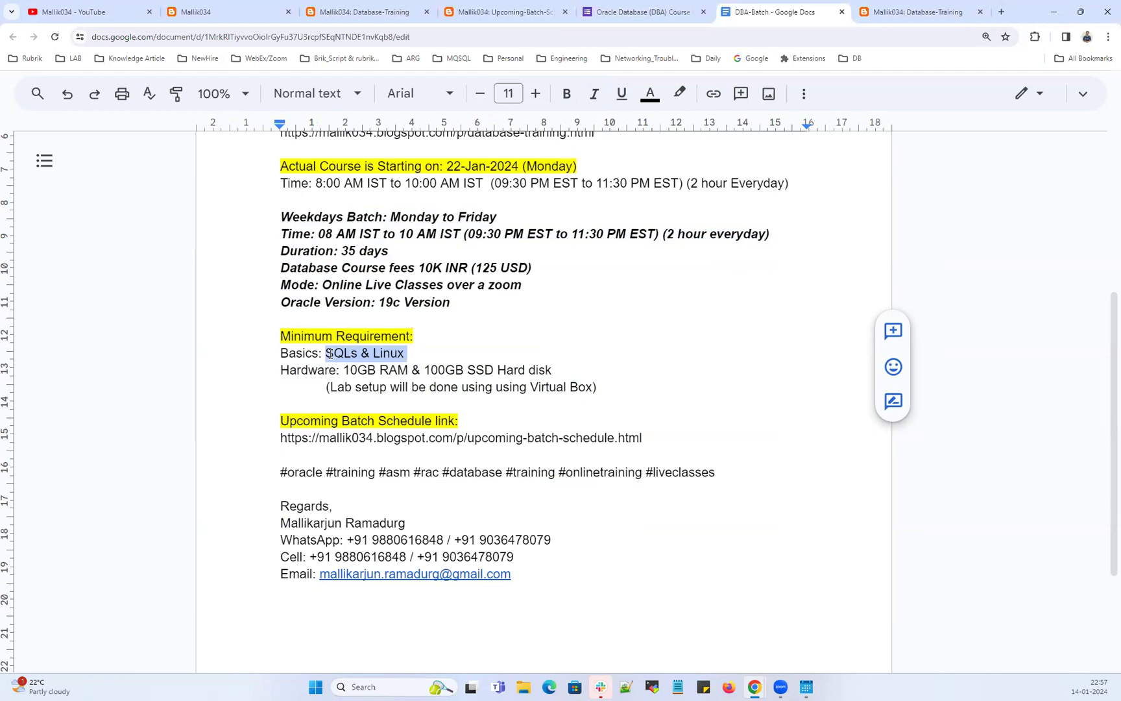
{"action": "left_click", "coordinate": [329, 353]}
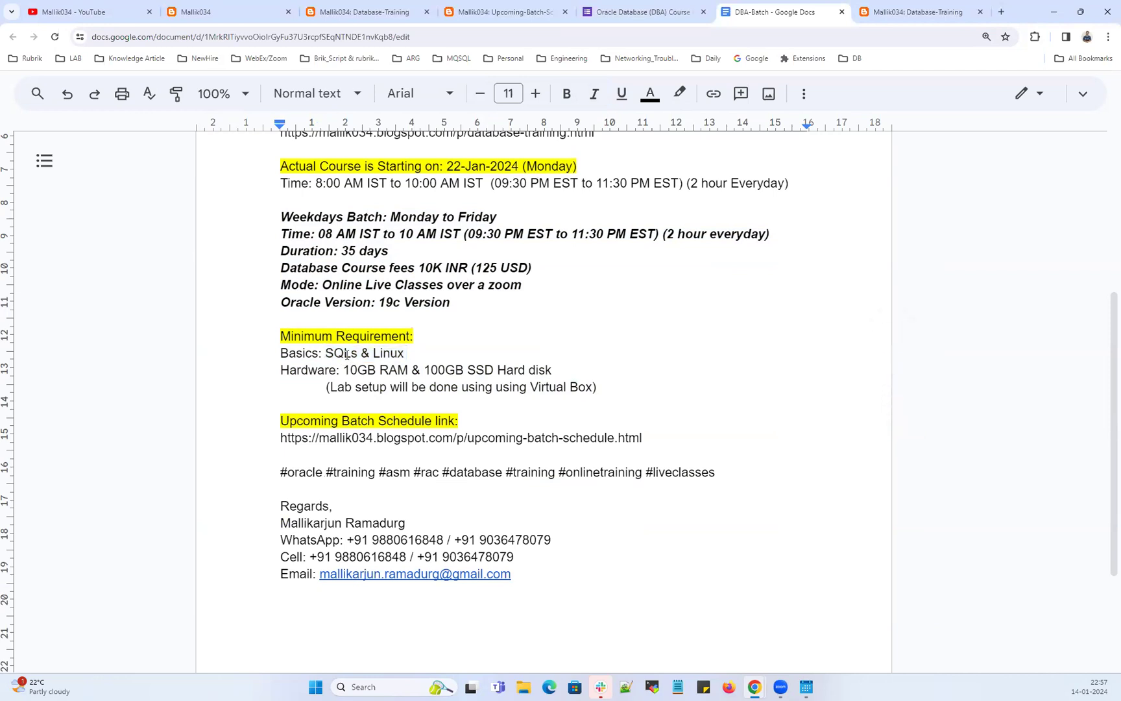
{"action": "left_click_drag", "start_coordinate": [327, 353], "coordinate": [408, 359]}
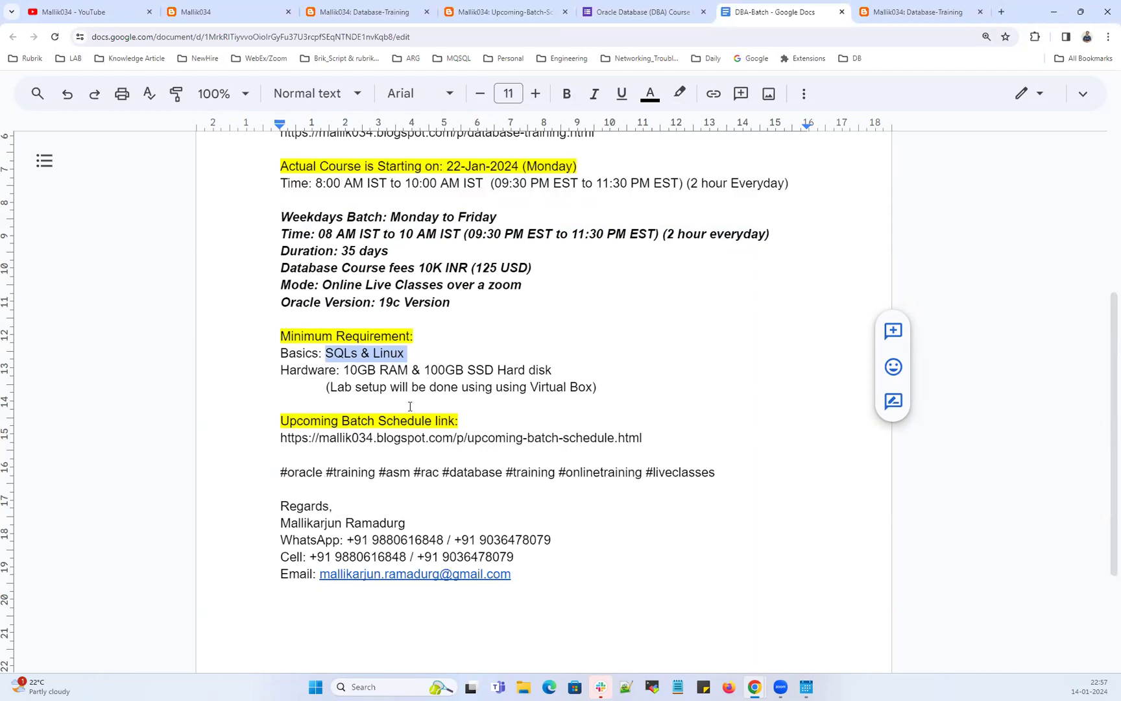
{"action": "left_click", "coordinate": [407, 363]}
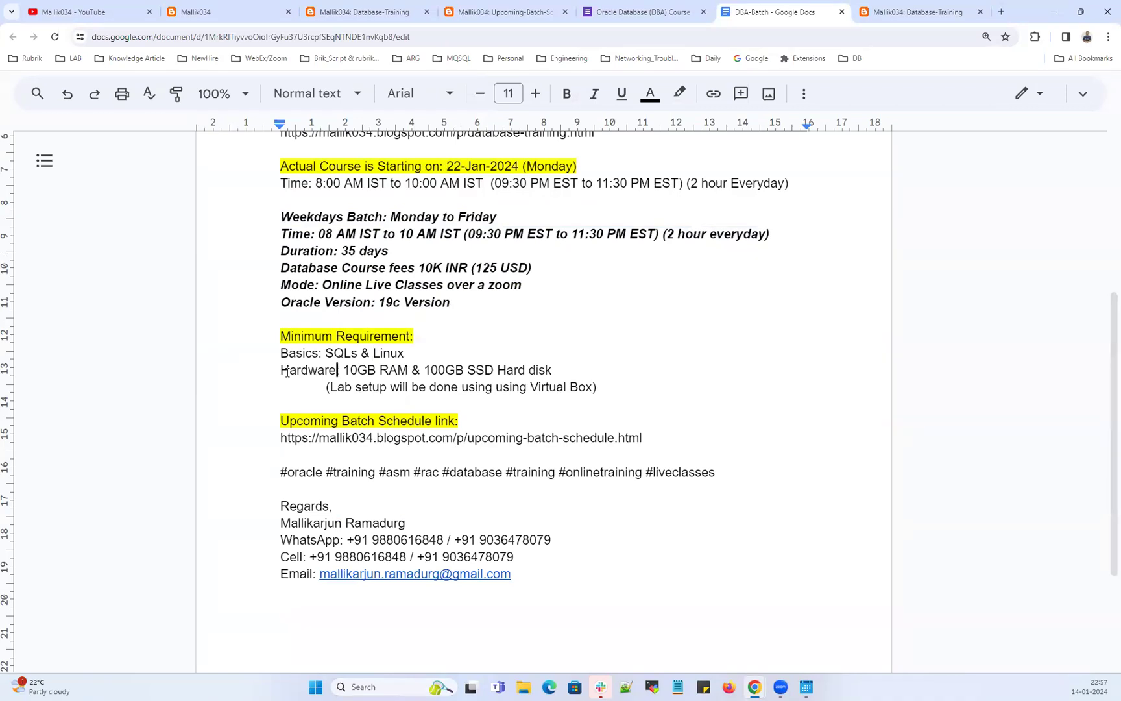
{"action": "mouse_move", "coordinate": [290, 369]}
{"action": "left_mouse_down"}
{"action": "mouse_move", "coordinate": [558, 369]}
{"action": "mouse_move", "coordinate": [345, 370]}
{"action": "left_mouse_up"}
{"action": "left_click", "coordinate": [566, 368]}
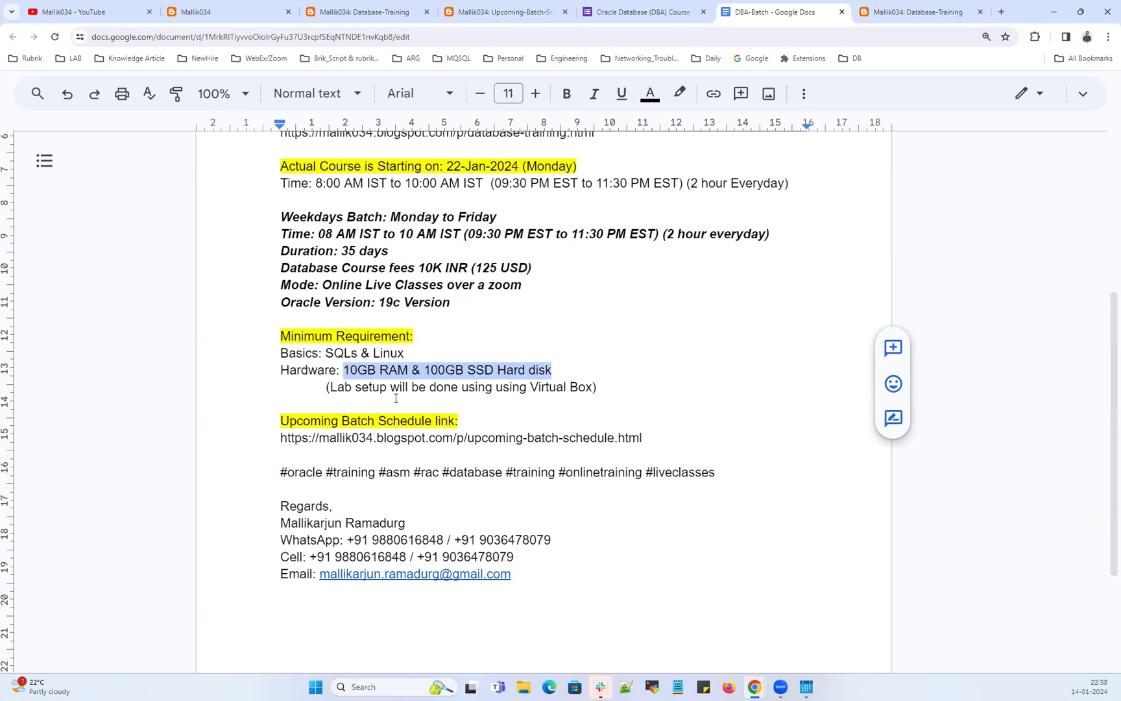
{"action": "left_click_drag", "start_coordinate": [521, 387], "coordinate": [597, 389]}
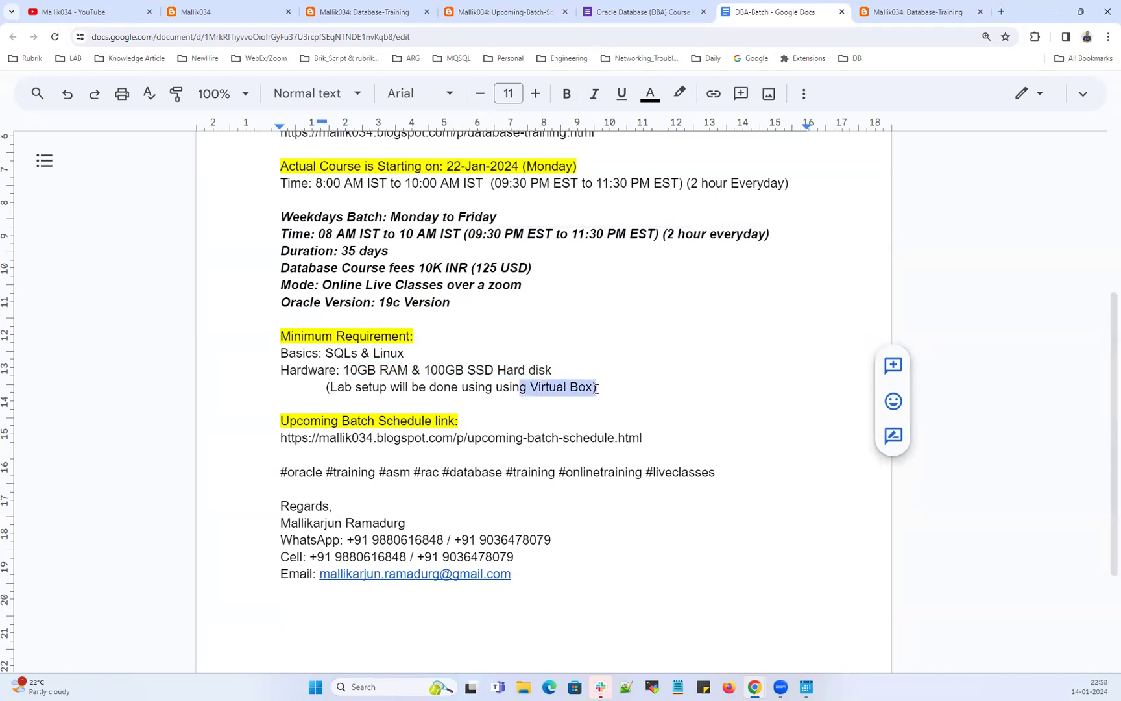
{"action": "left_click_drag", "start_coordinate": [356, 375], "coordinate": [471, 372]}
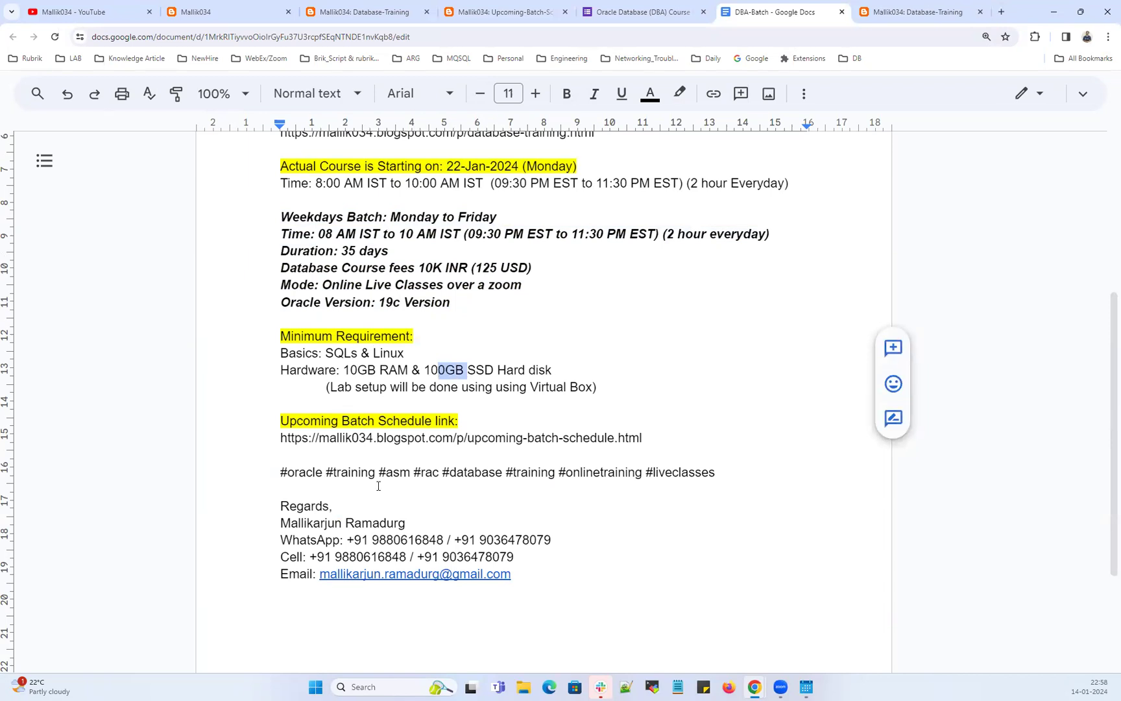
{"action": "left_click_drag", "start_coordinate": [350, 370], "coordinate": [374, 370]}
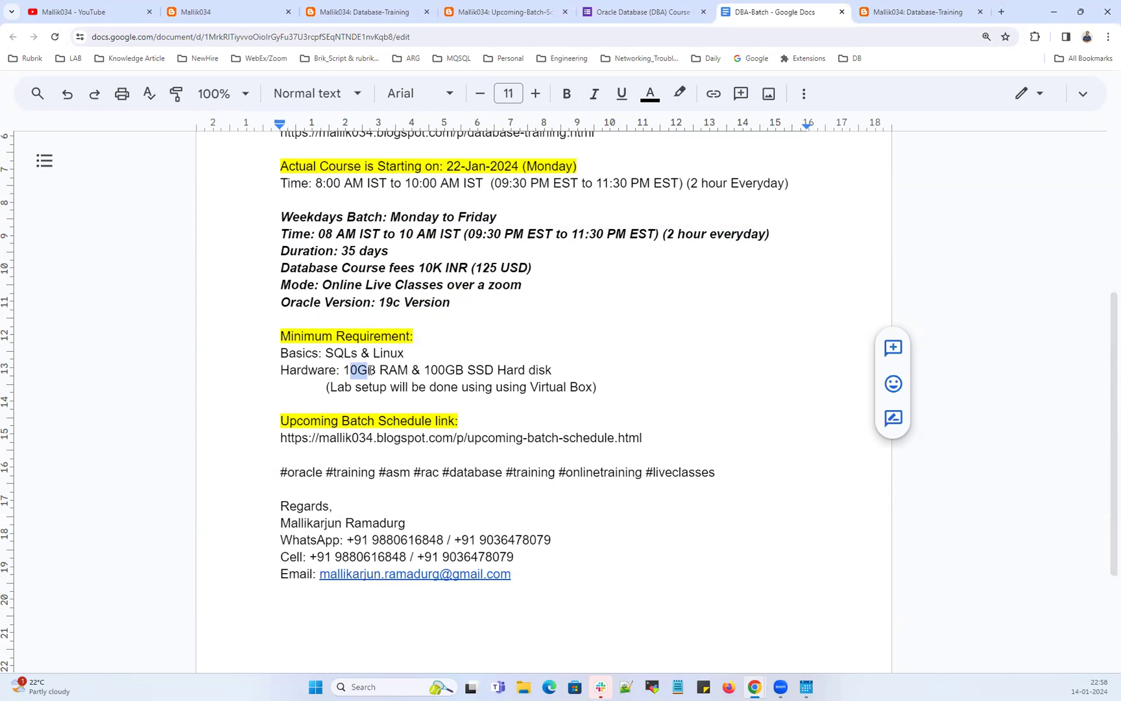
{"action": "left_click", "coordinate": [480, 454]}
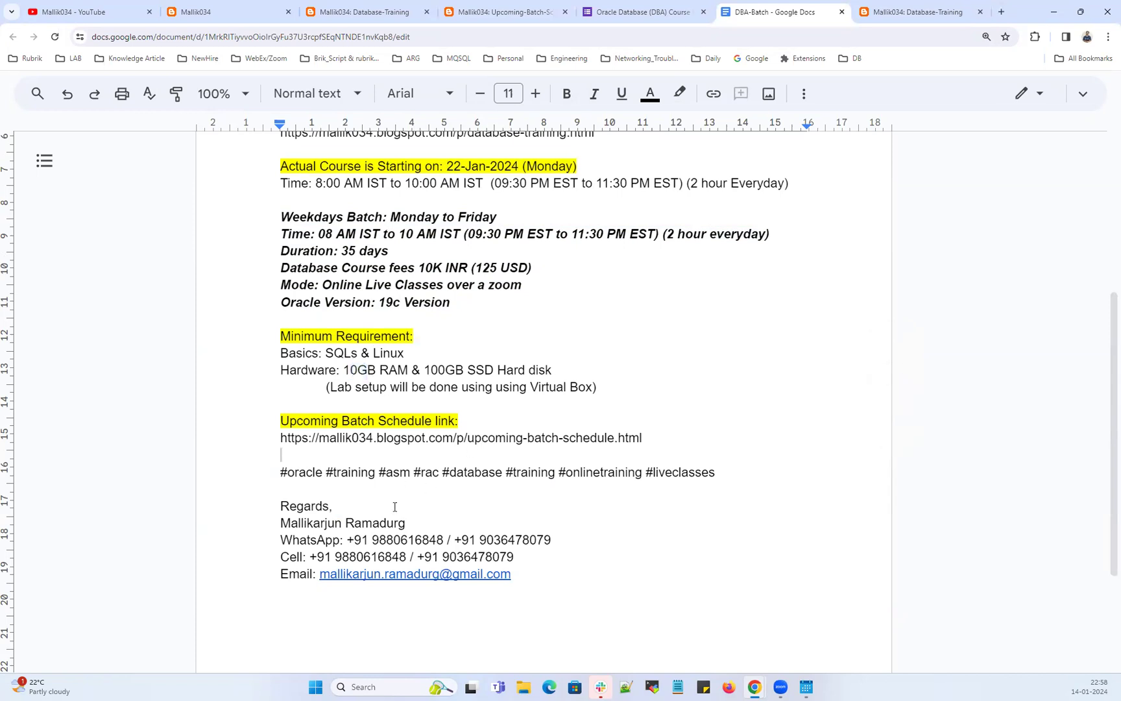
{"action": "key", "text": "ctrl+Home"}
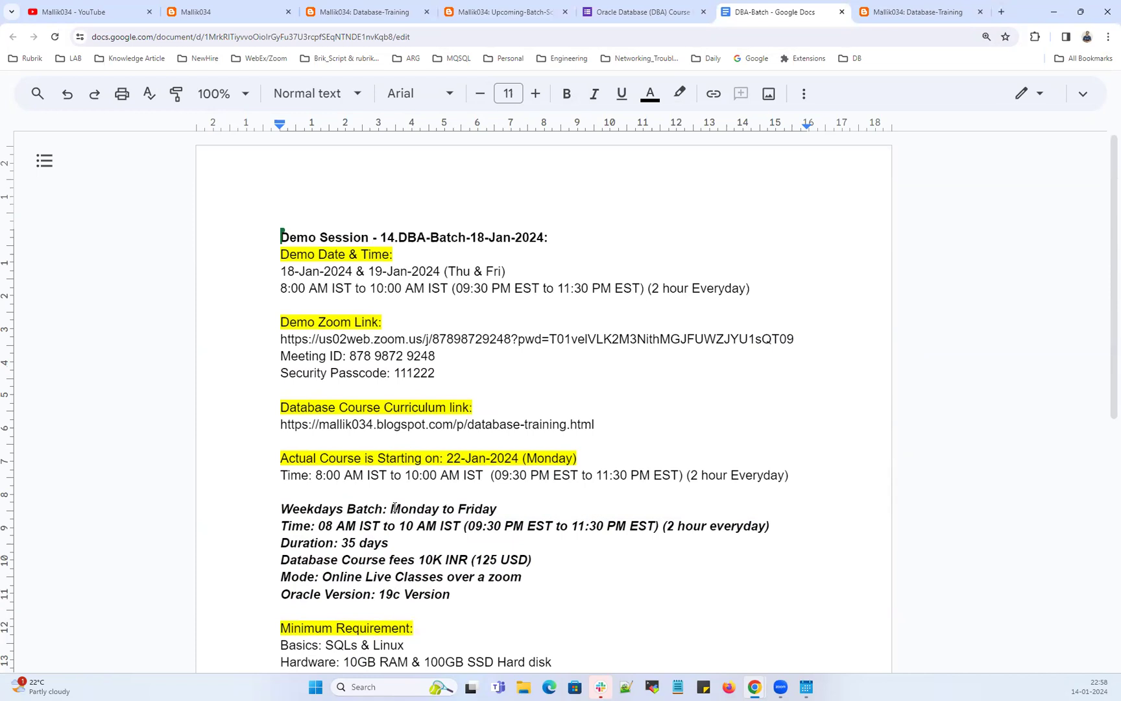
{"action": "mouse_move", "coordinate": [281, 258]}
{"action": "left_mouse_down"}
{"action": "mouse_move", "coordinate": [290, 276]}
{"action": "mouse_move", "coordinate": [470, 290]}
{"action": "left_mouse_up"}
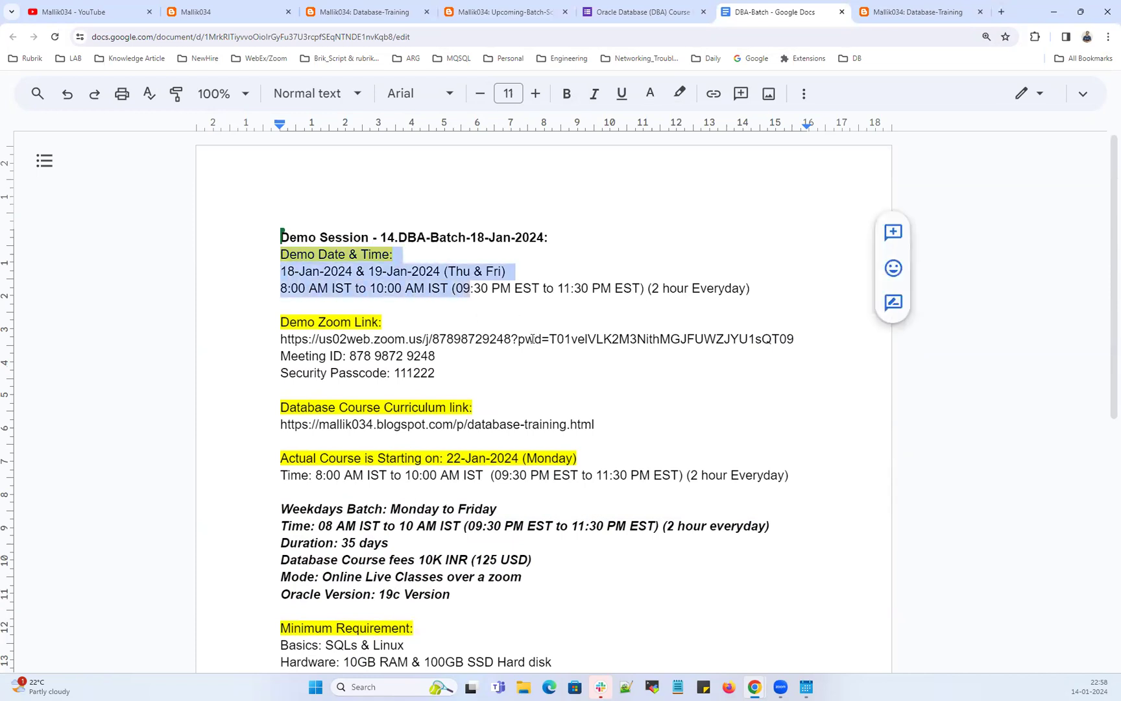
{"action": "left_click", "coordinate": [471, 287]}
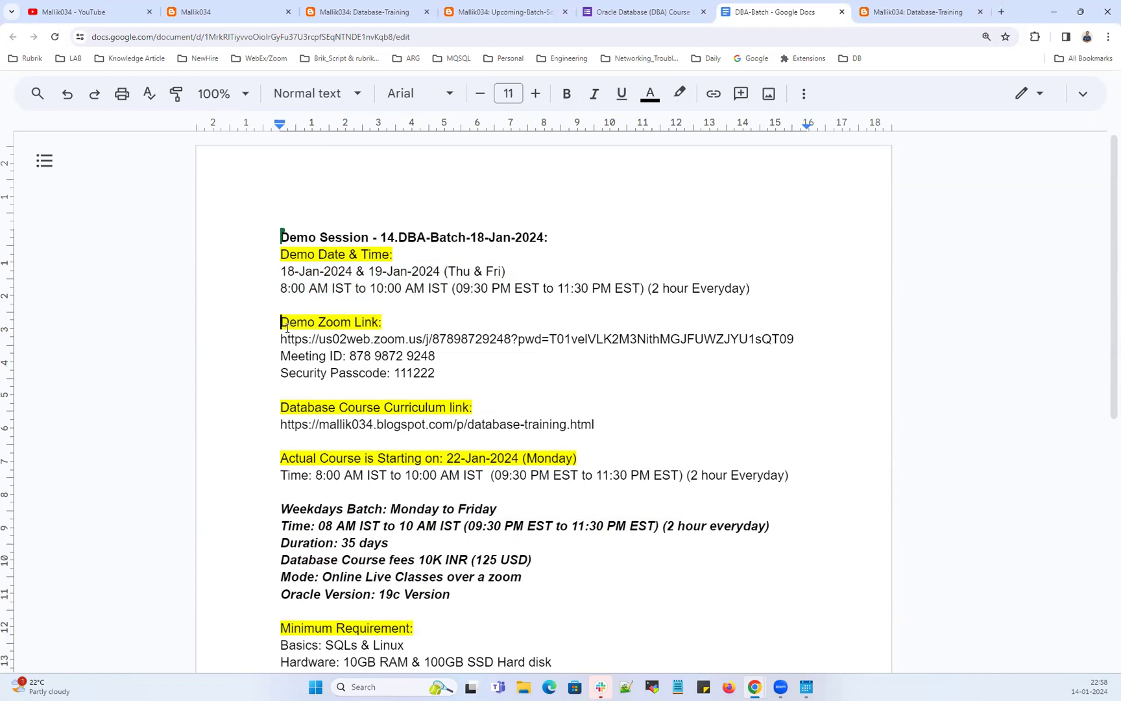
{"action": "mouse_move", "coordinate": [280, 322]}
{"action": "left_mouse_down"}
{"action": "mouse_move", "coordinate": [444, 373]}
{"action": "mouse_move", "coordinate": [283, 324]}
{"action": "left_mouse_up"}
{"action": "left_click", "coordinate": [445, 373]}
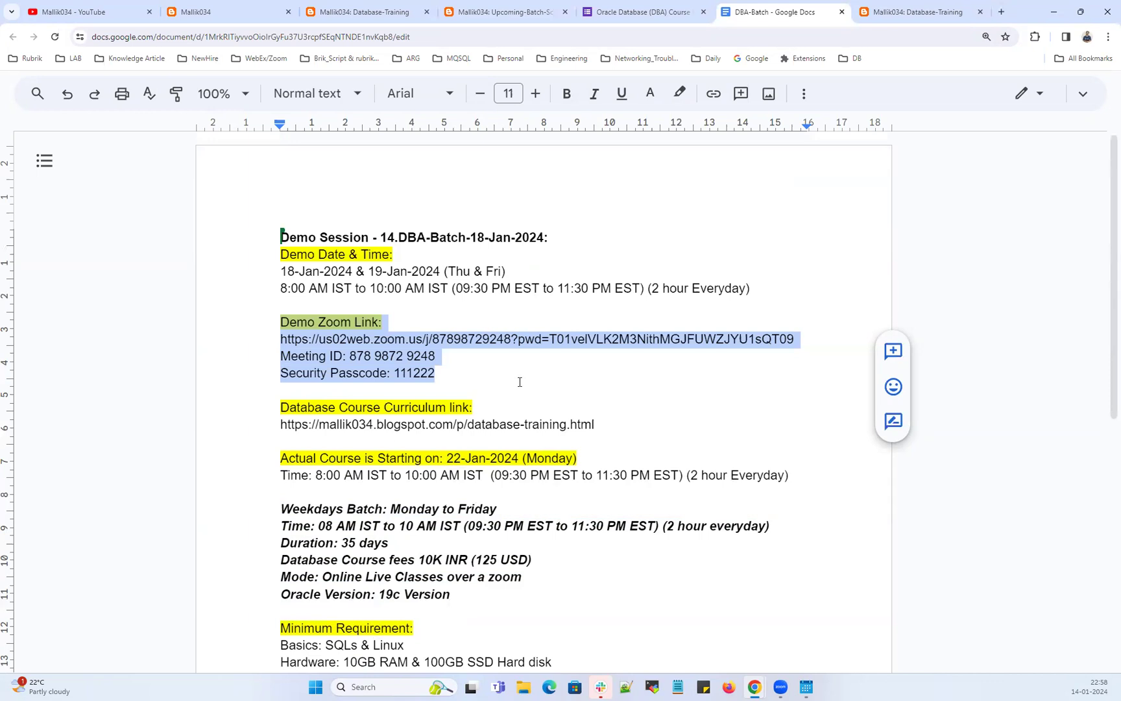
{"action": "scroll", "coordinate": [519, 382], "scroll_direction": "down", "scroll_amount": 1}
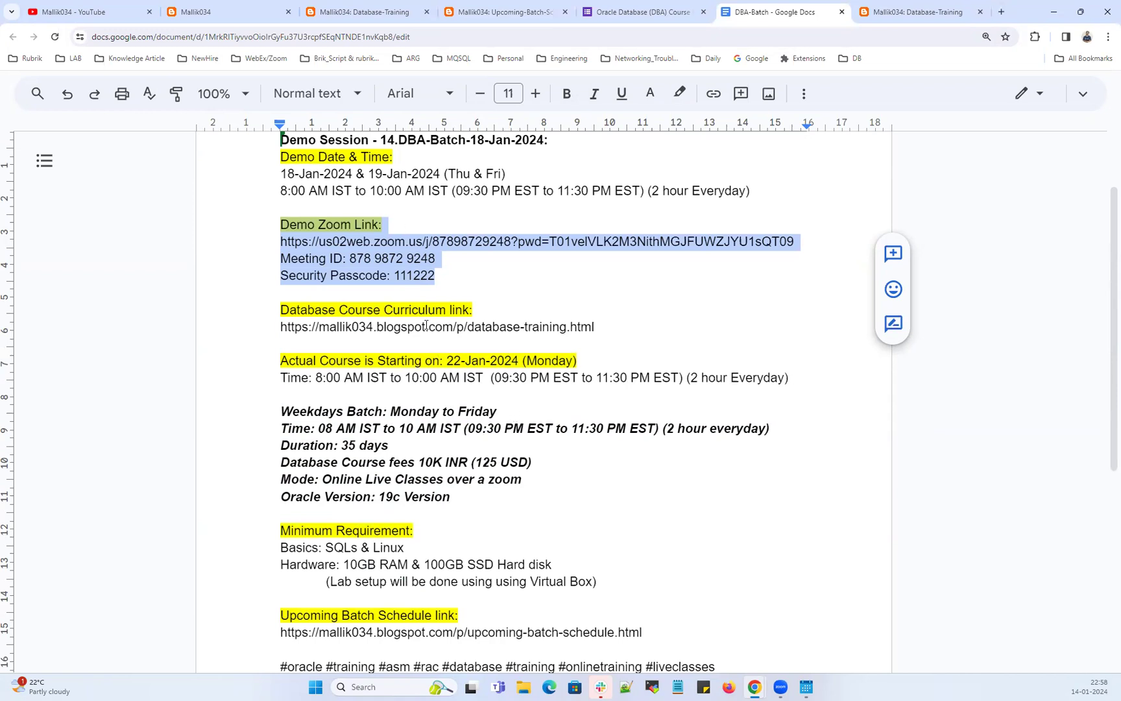
{"action": "scroll", "coordinate": [497, 444], "scroll_direction": "down", "scroll_amount": 2}
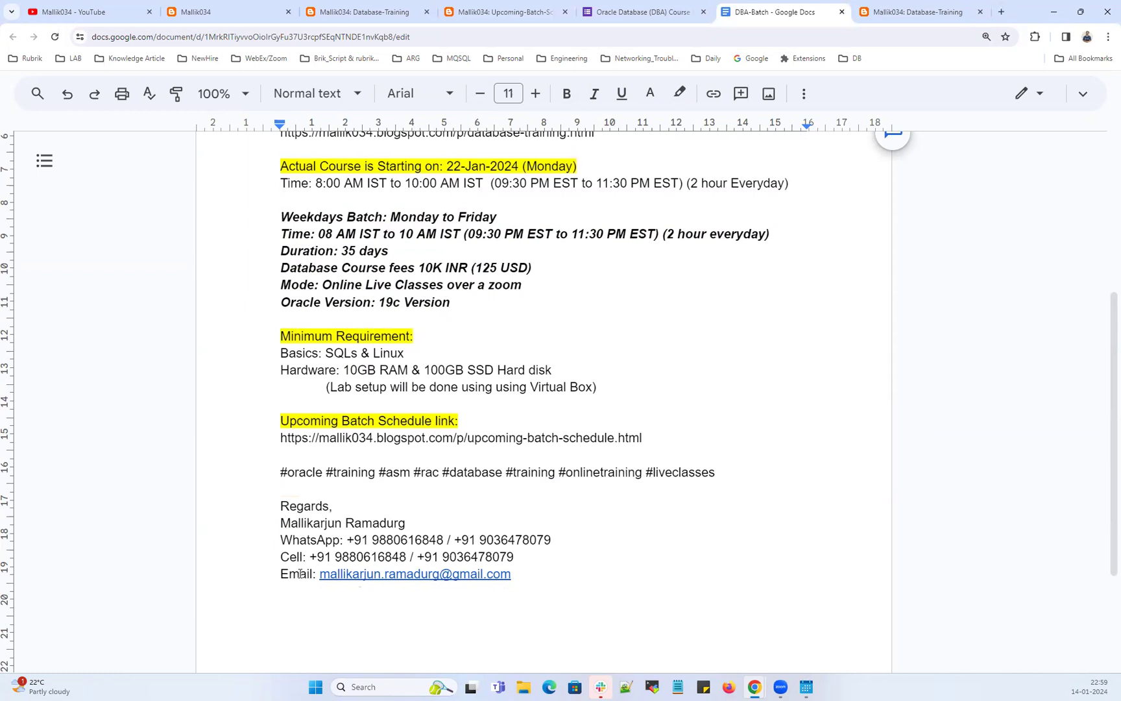
{"action": "left_click_drag", "start_coordinate": [320, 574], "coordinate": [553, 567]}
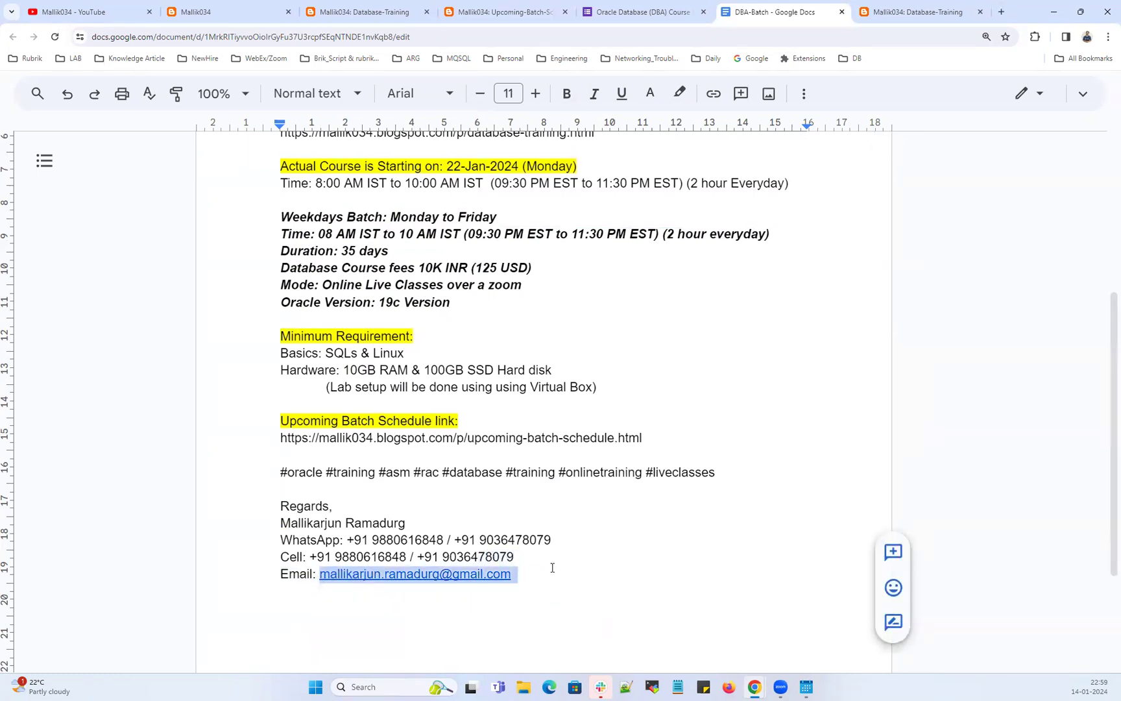
{"action": "left_click", "coordinate": [552, 567]}
{"action": "left_click_drag", "start_coordinate": [299, 540], "coordinate": [492, 541]}
{"action": "left_click", "coordinate": [387, 541]}
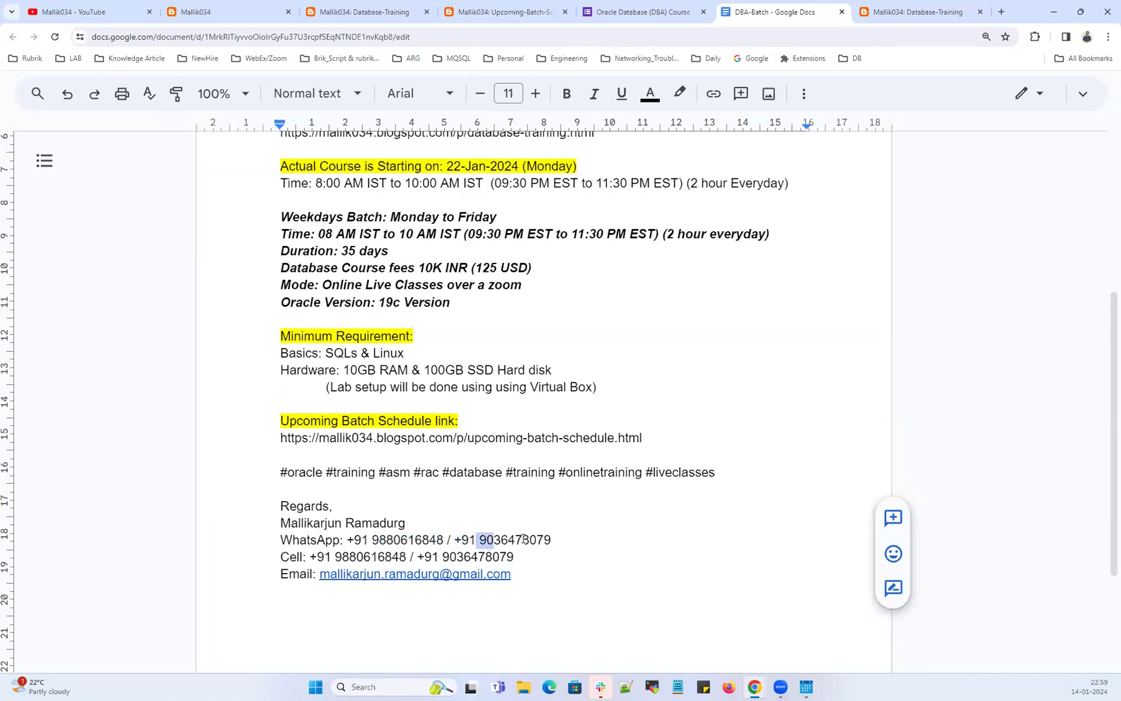
{"action": "mouse_move", "coordinate": [552, 541]}
{"action": "left_mouse_down"}
{"action": "mouse_move", "coordinate": [317, 556]}
{"action": "mouse_move", "coordinate": [522, 555]}
{"action": "left_mouse_up"}
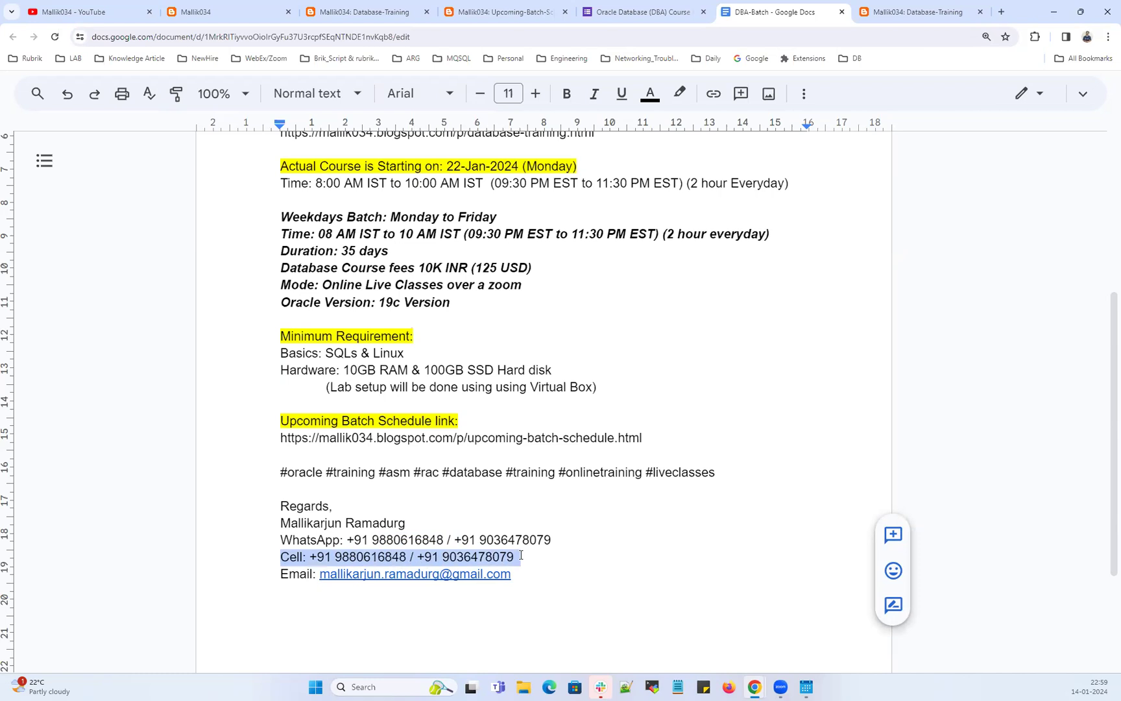
{"action": "key", "text": "ctrl+Home"}
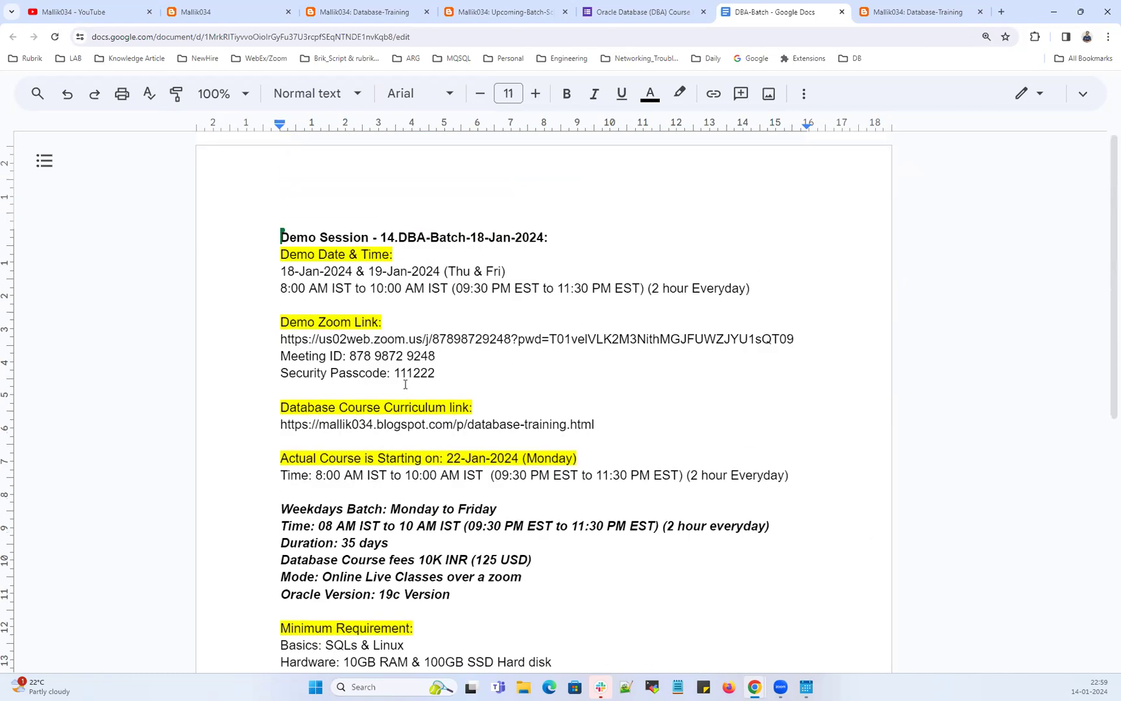